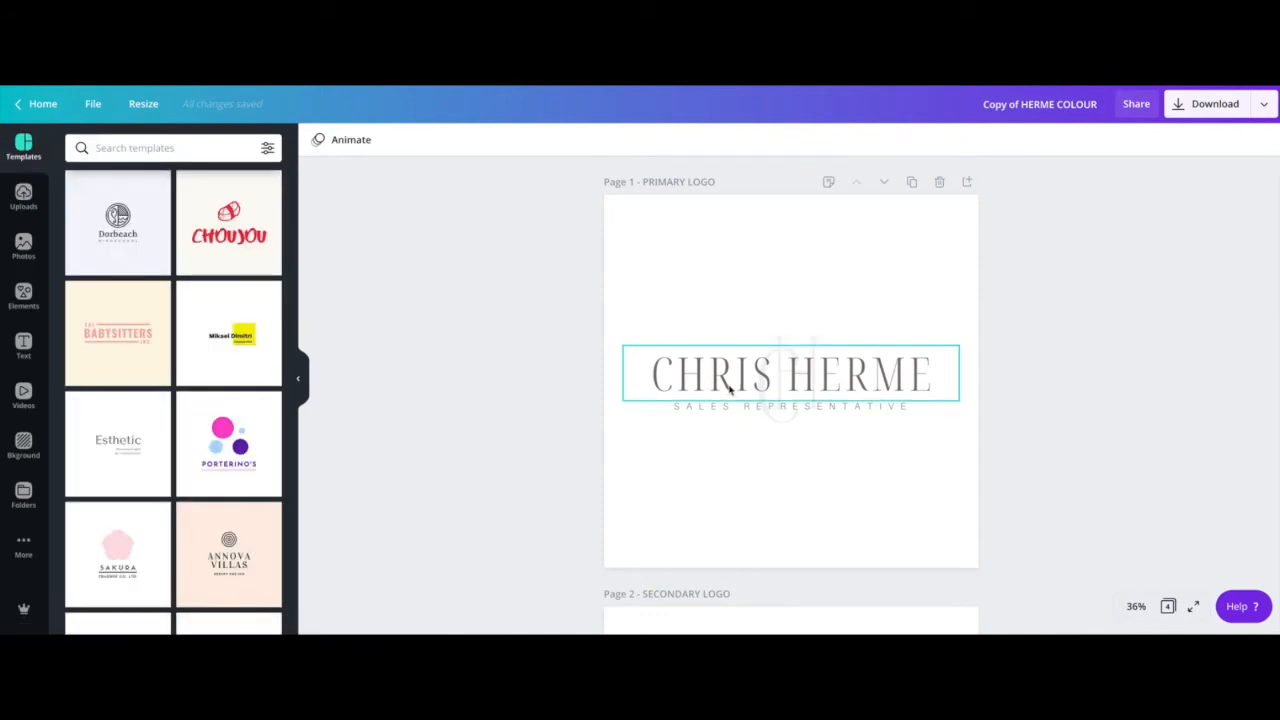
Step: Replace the CHRIS HERME heading text with SARA SMITH
{"action": "left_click", "coordinate": [922, 378]}
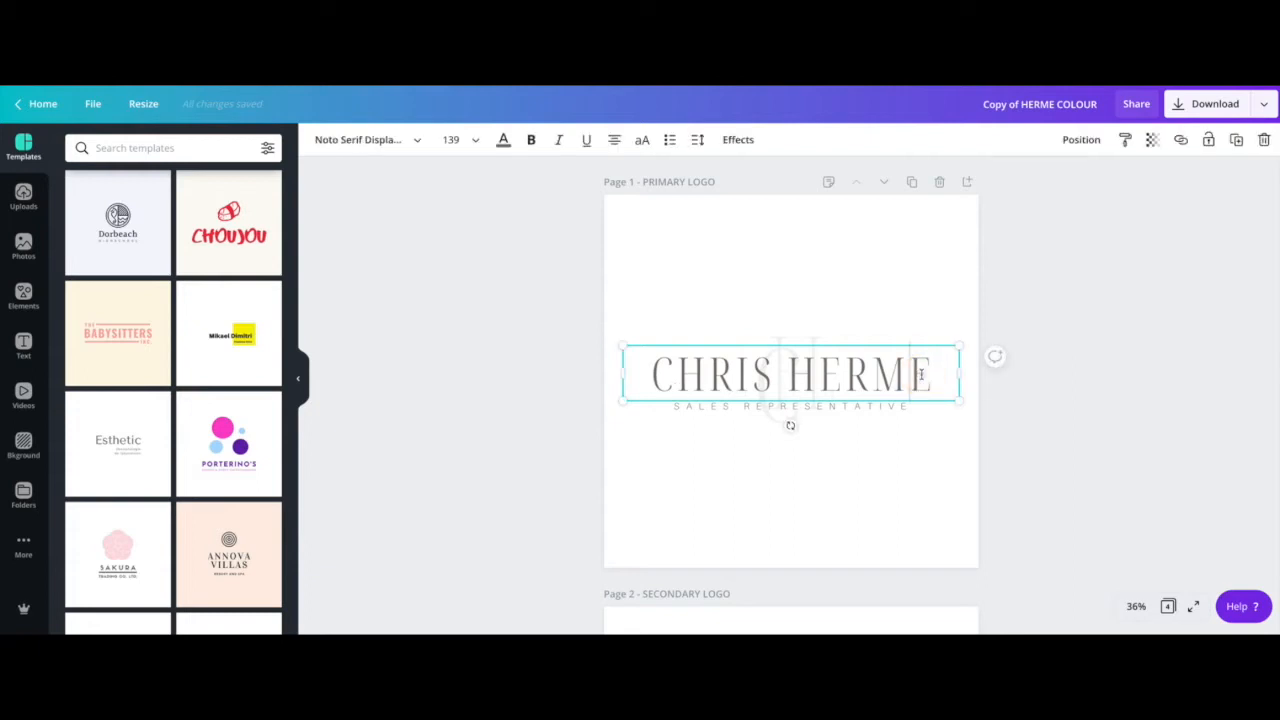
{"action": "left_click_drag", "start_coordinate": [922, 374], "coordinate": [656, 376]}
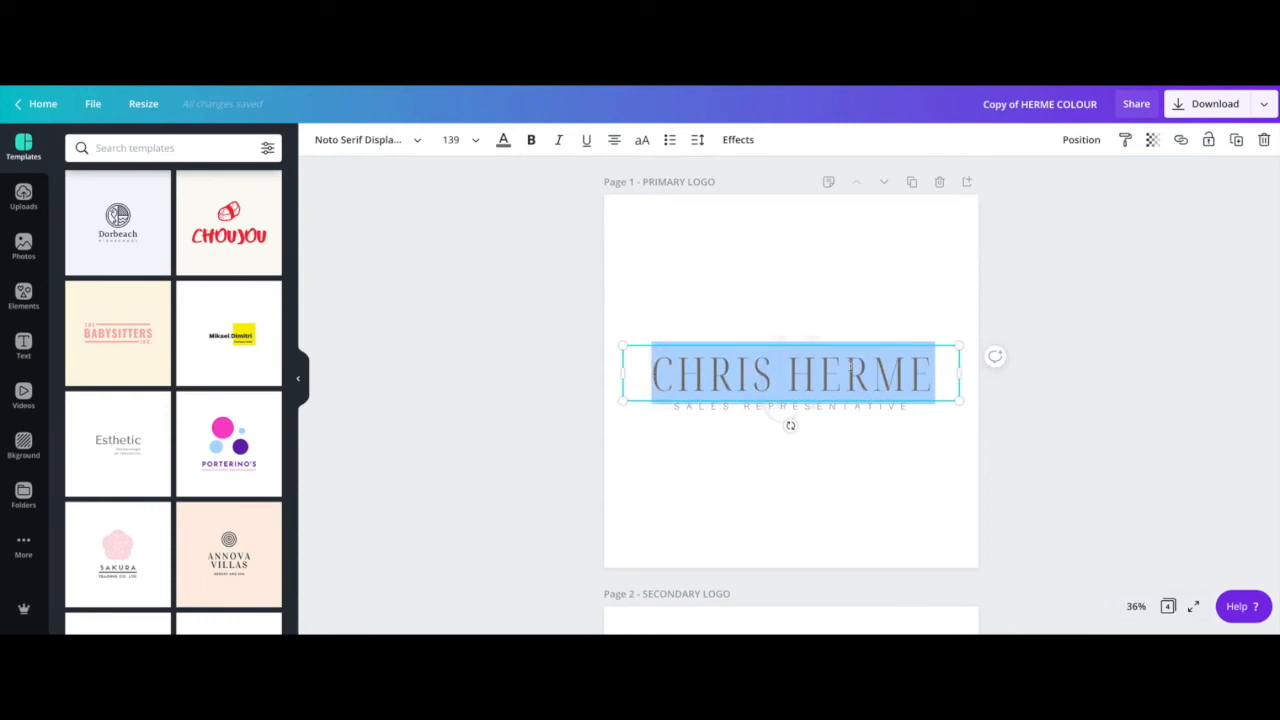
{"action": "left_click_drag", "start_coordinate": [920, 374], "coordinate": [655, 372]}
{"action": "type", "text": "SARA "}
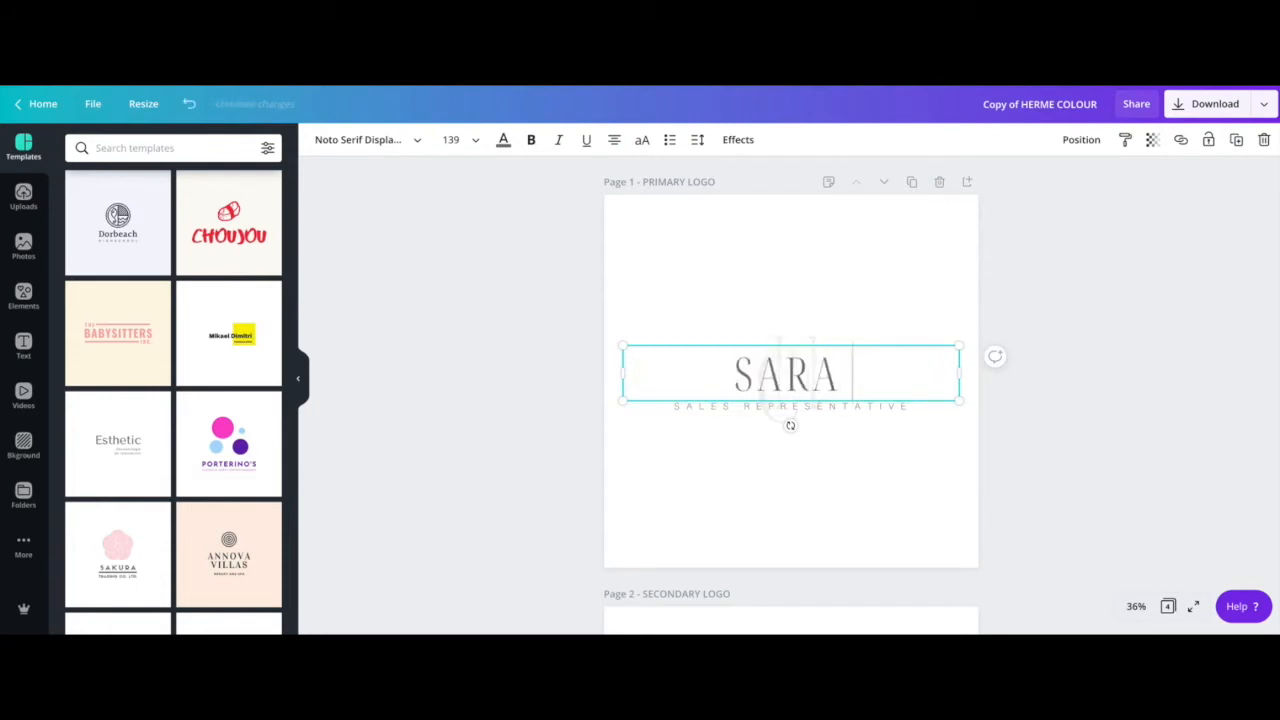
{"action": "type", "text": "SMITH"}
{"action": "left_click", "coordinate": [786, 470]}
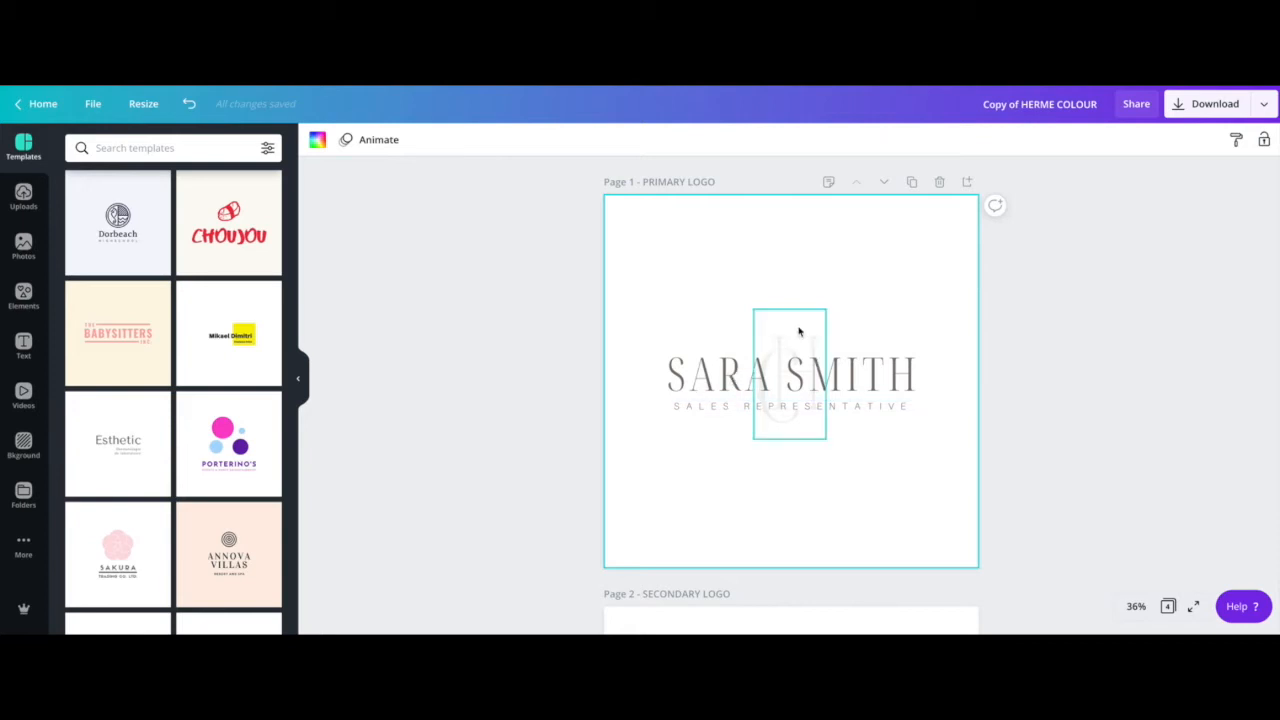
Step: Ungroup the logo's monogram group
{"action": "left_click", "coordinate": [797, 329]}
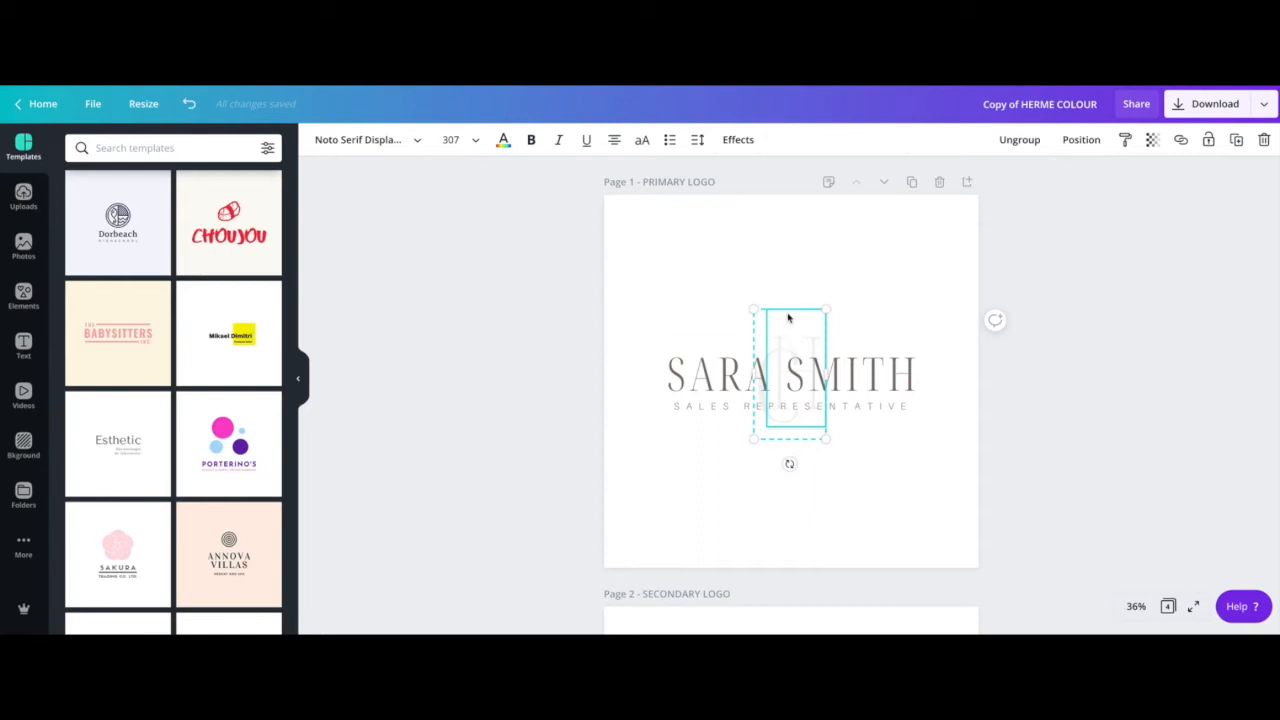
{"action": "right_click", "coordinate": [788, 322]}
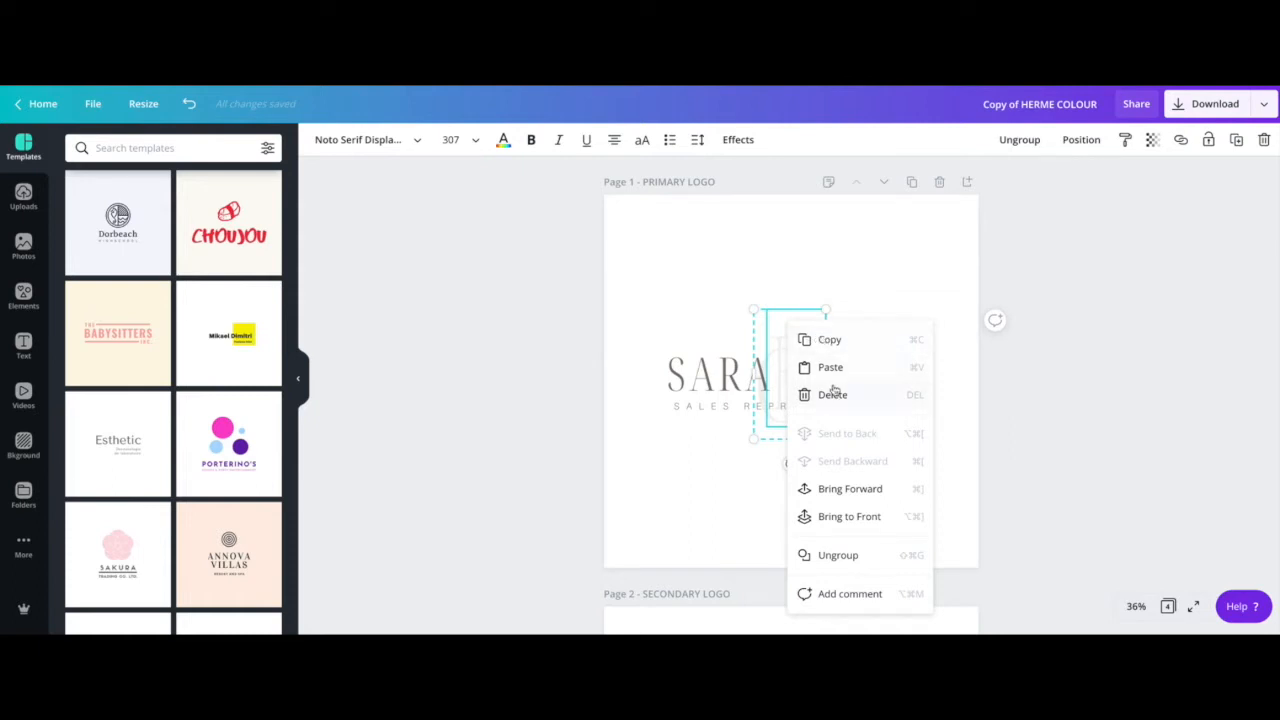
{"action": "left_click", "coordinate": [834, 557]}
{"action": "left_click", "coordinate": [755, 532]}
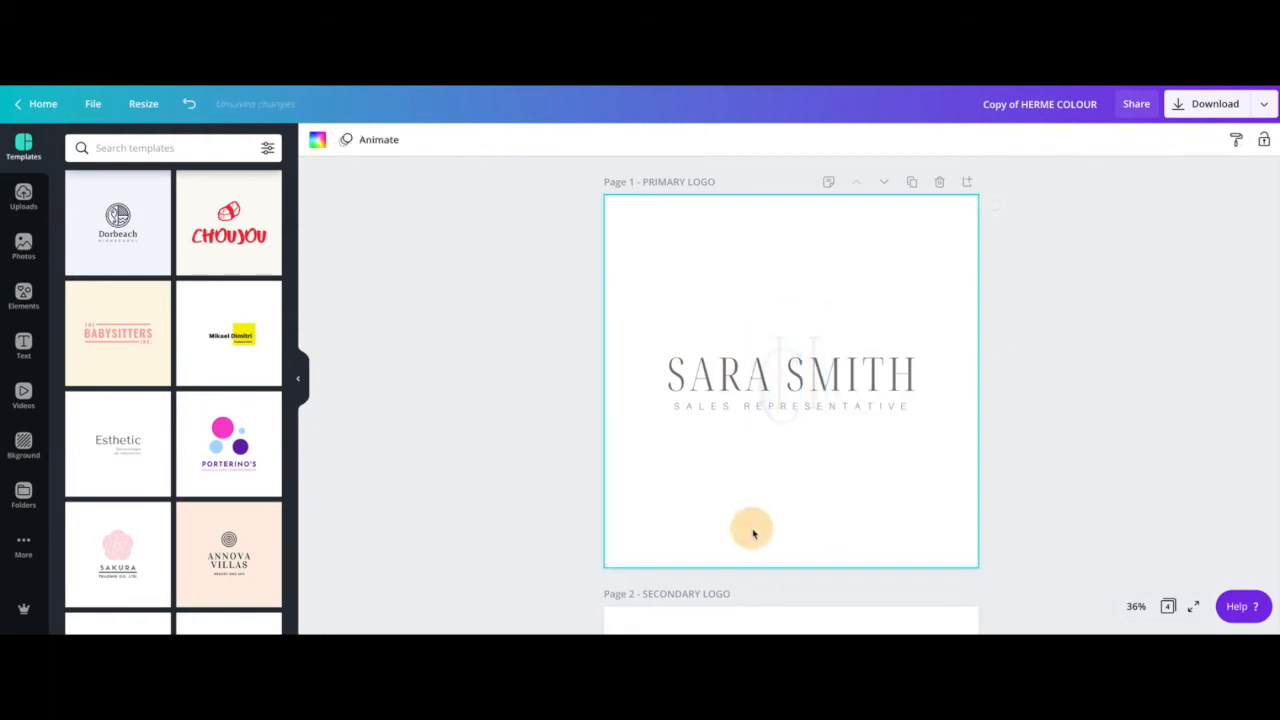
Step: Select the monogram text box and move SARA SMITH down out of its way
{"action": "left_click", "coordinate": [813, 335]}
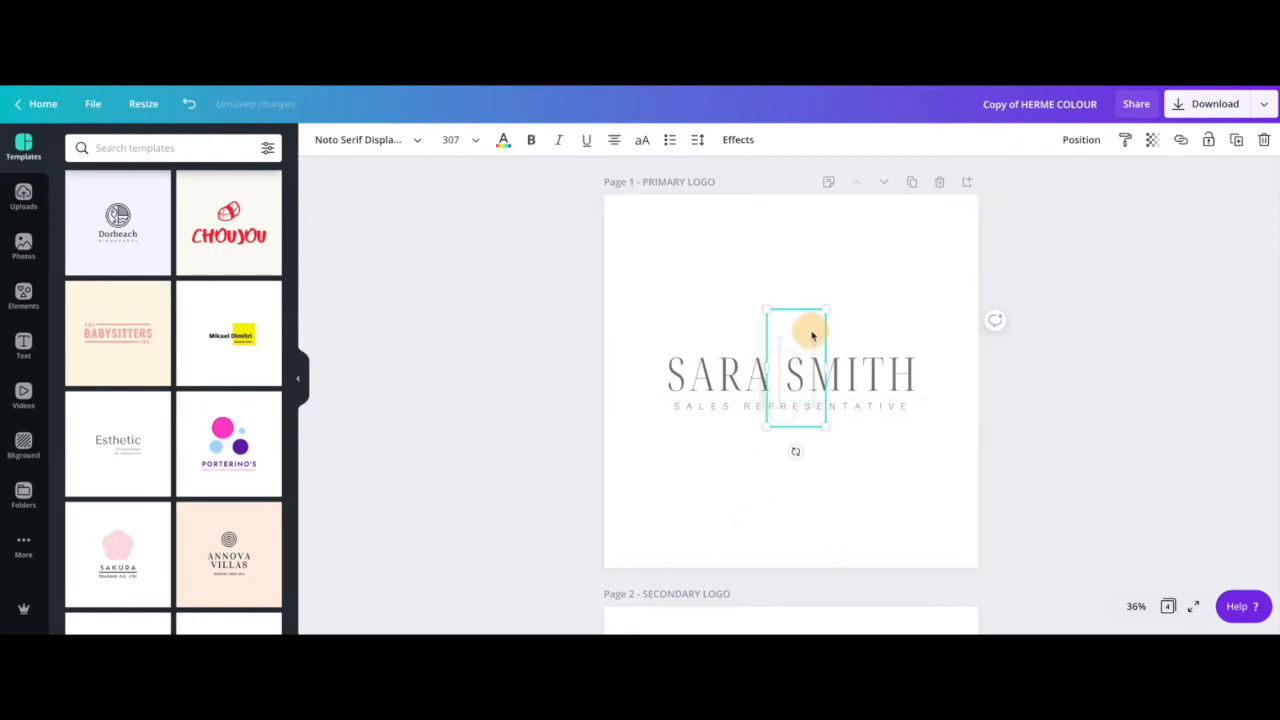
{"action": "left_click", "coordinate": [721, 381]}
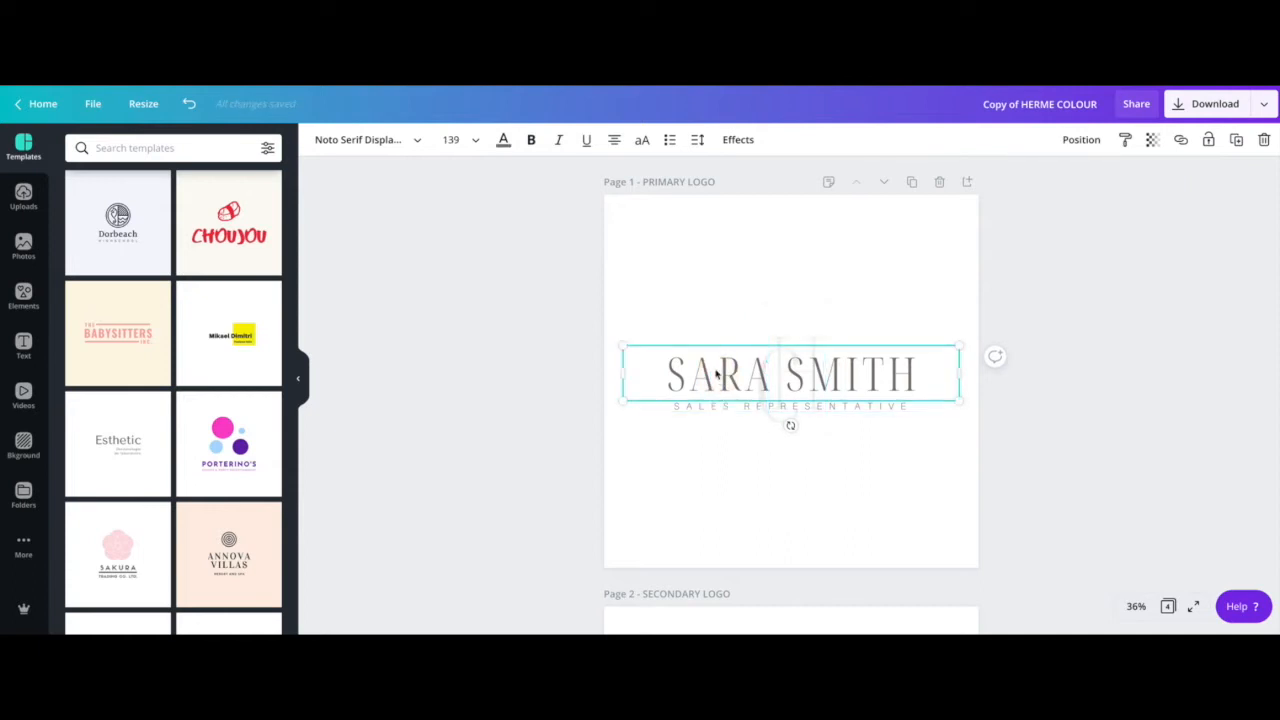
{"action": "left_click_drag", "start_coordinate": [716, 374], "coordinate": [714, 480]}
{"action": "left_click", "coordinate": [717, 408]}
Step: Edit the monogram letter to S and move SARA SMITH and the tagline back over it
{"action": "left_click", "coordinate": [763, 378]}
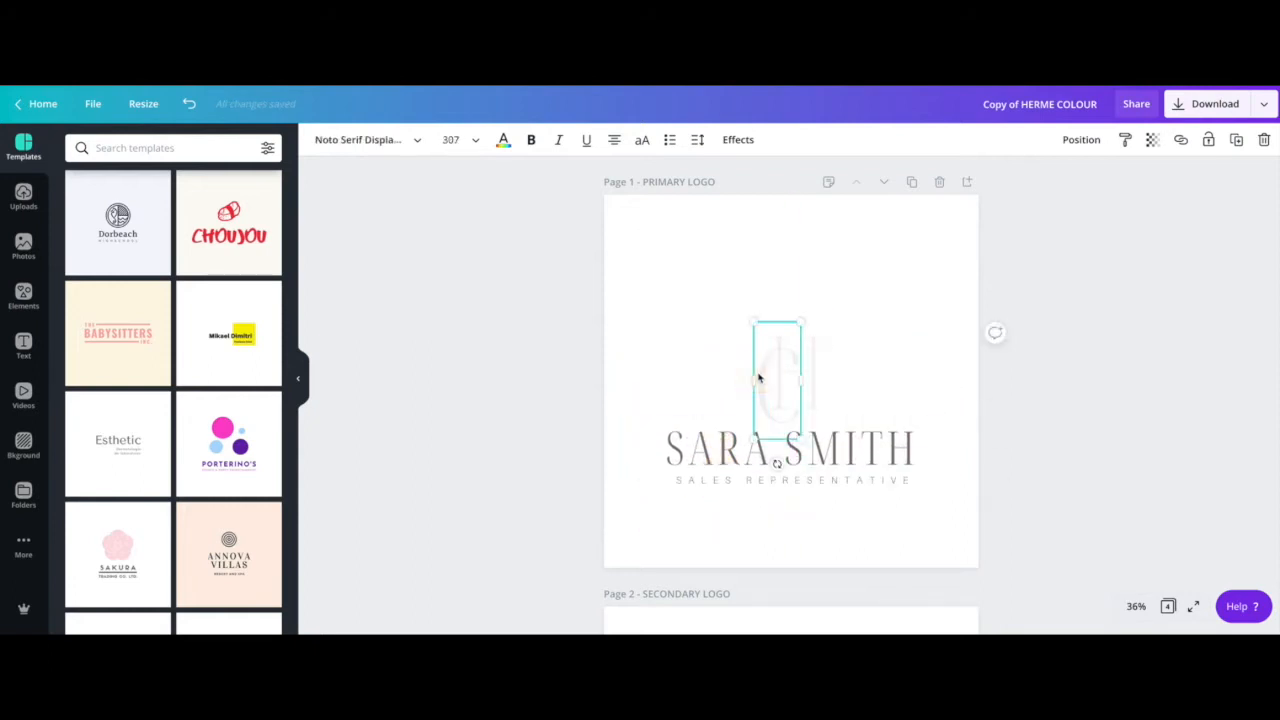
{"action": "left_click", "coordinate": [762, 373]}
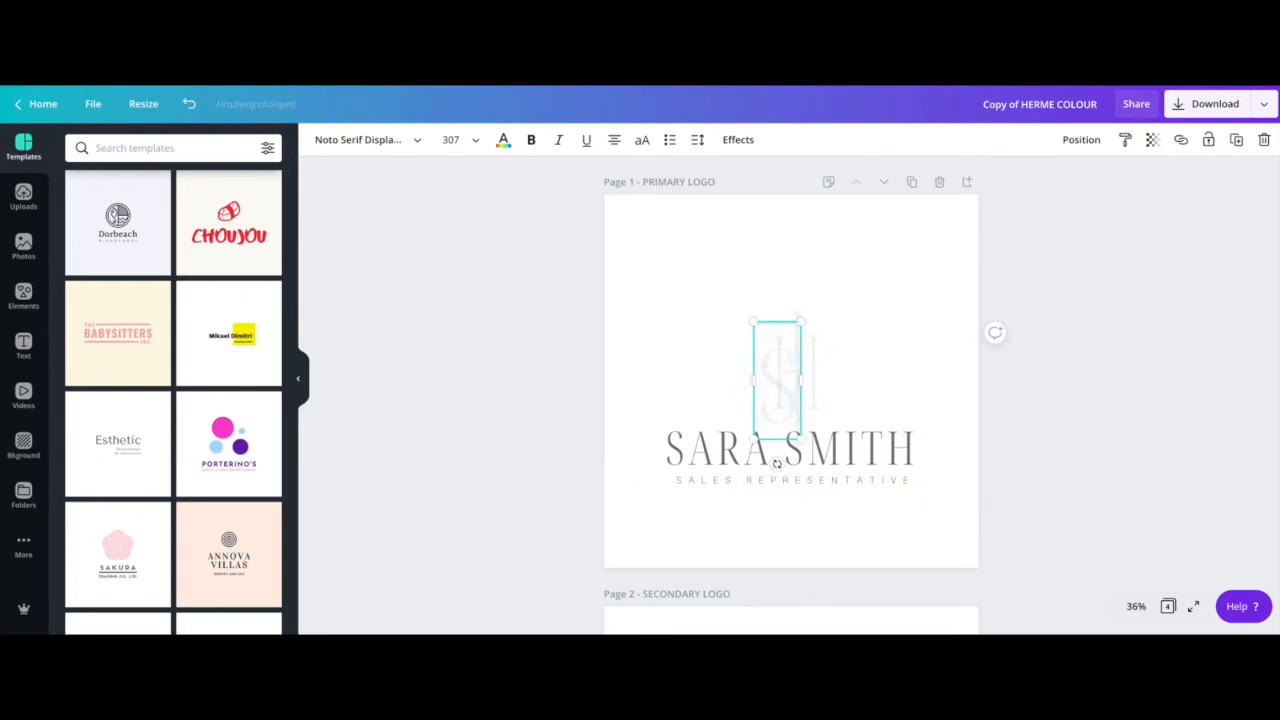
{"action": "left_click", "coordinate": [858, 353]}
{"action": "left_click", "coordinate": [818, 358]}
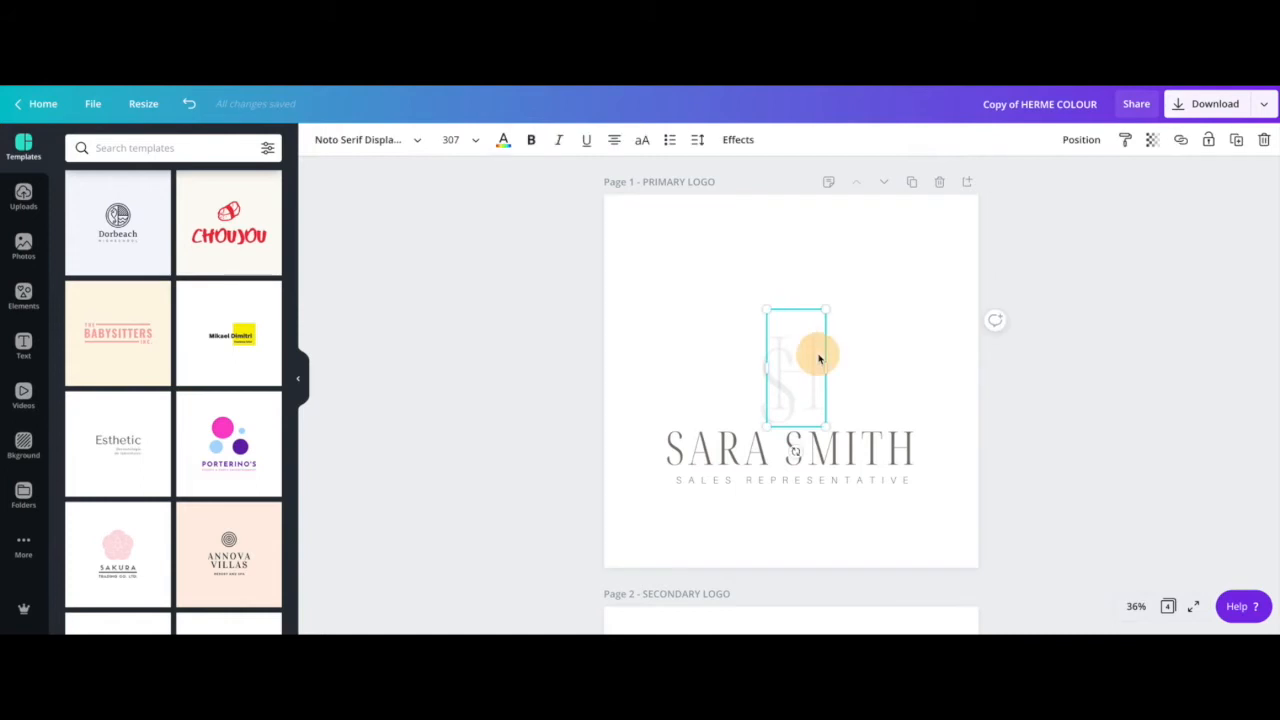
{"action": "left_click", "coordinate": [815, 362]}
{"action": "left_click", "coordinate": [806, 363]}
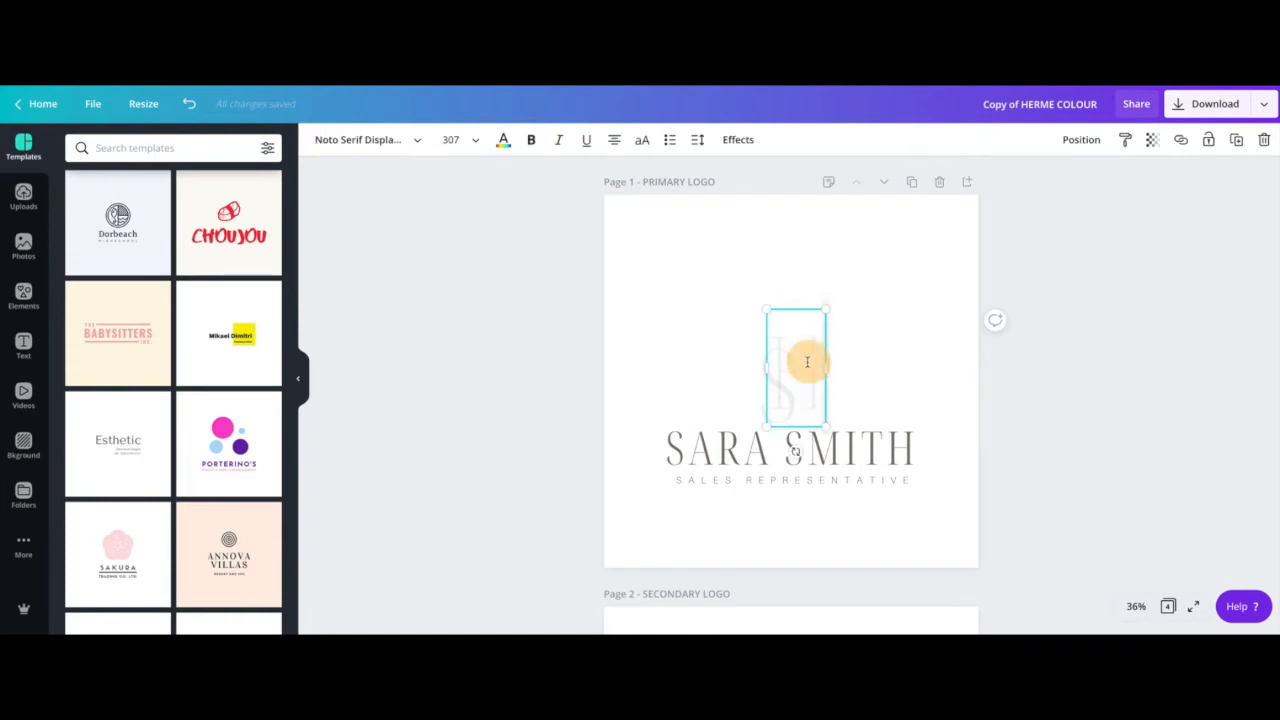
{"action": "left_click", "coordinate": [717, 363]}
{"action": "left_click", "coordinate": [807, 333]}
{"action": "left_click", "coordinate": [806, 333]}
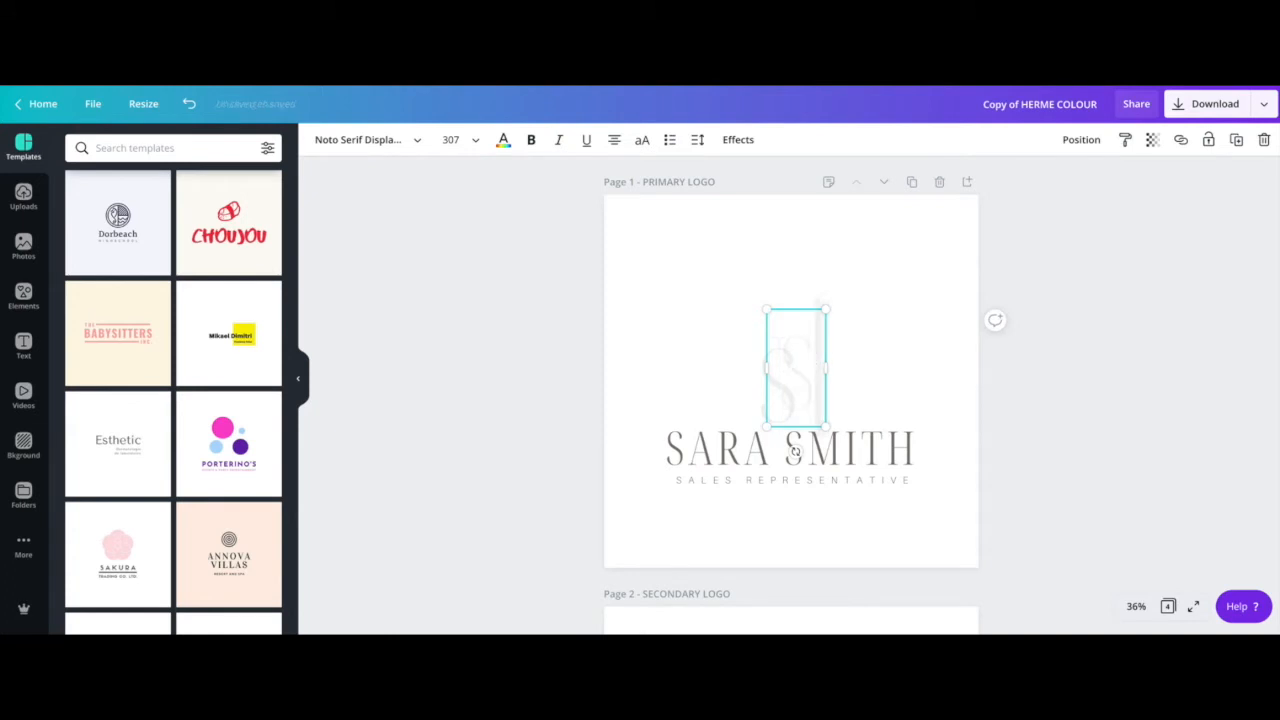
{"action": "left_click_drag", "start_coordinate": [731, 450], "coordinate": [729, 386]}
{"action": "left_click_drag", "start_coordinate": [746, 481], "coordinate": [741, 418]}
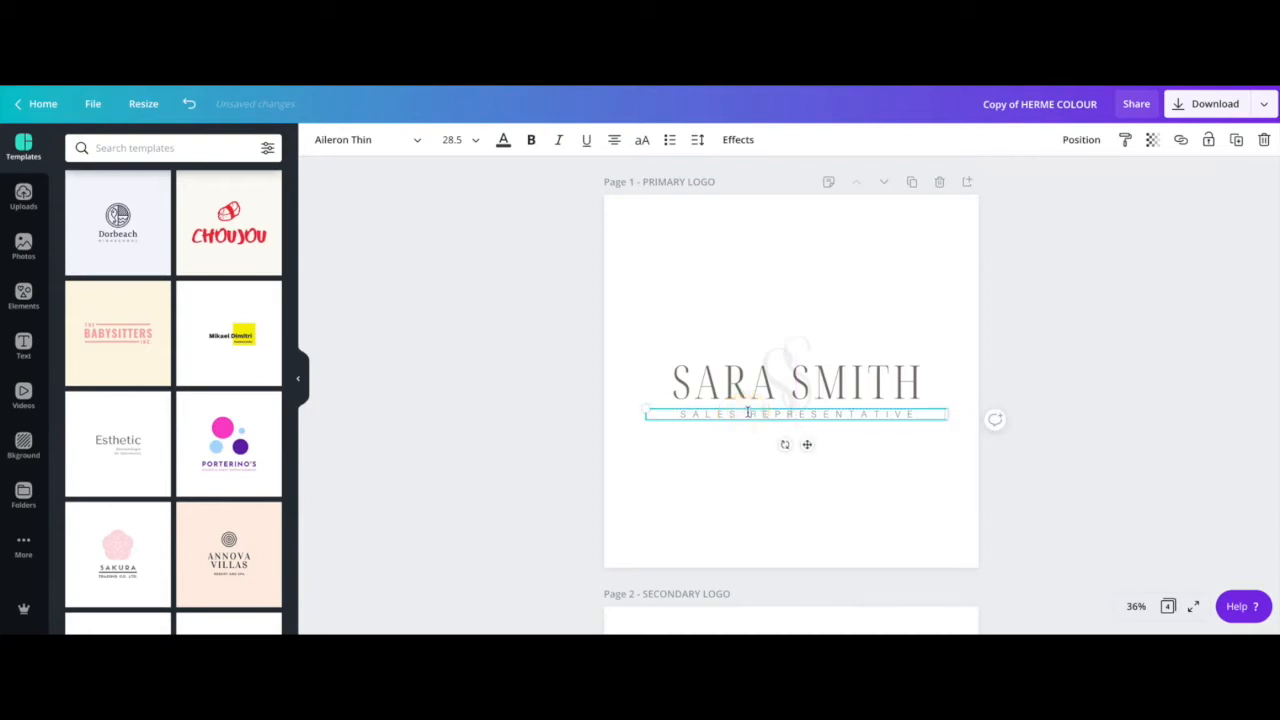
Step: Replace SALES REPRESENTATIVE with REALTOR at font size 36
{"action": "left_click", "coordinate": [747, 412]}
{"action": "type", "text": "REALTOR"}
{"action": "left_click_drag", "start_coordinate": [807, 444], "coordinate": [884, 444]}
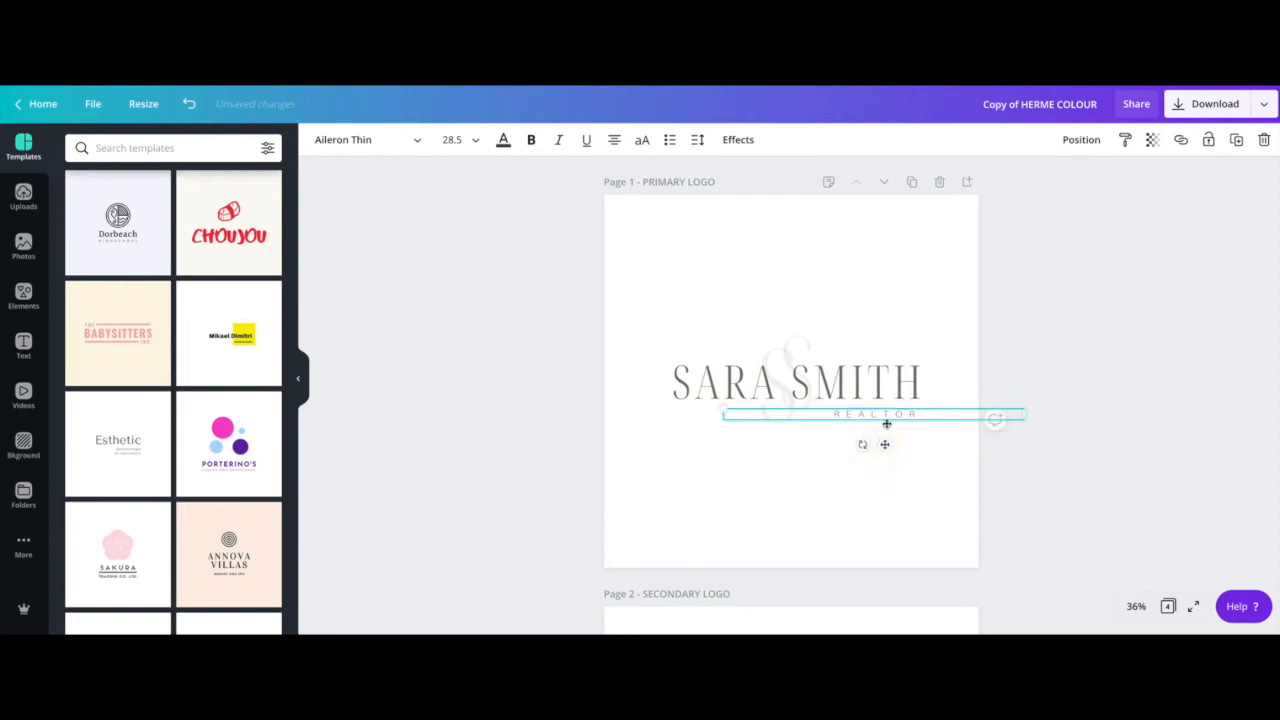
{"action": "double_click", "coordinate": [878, 414]}
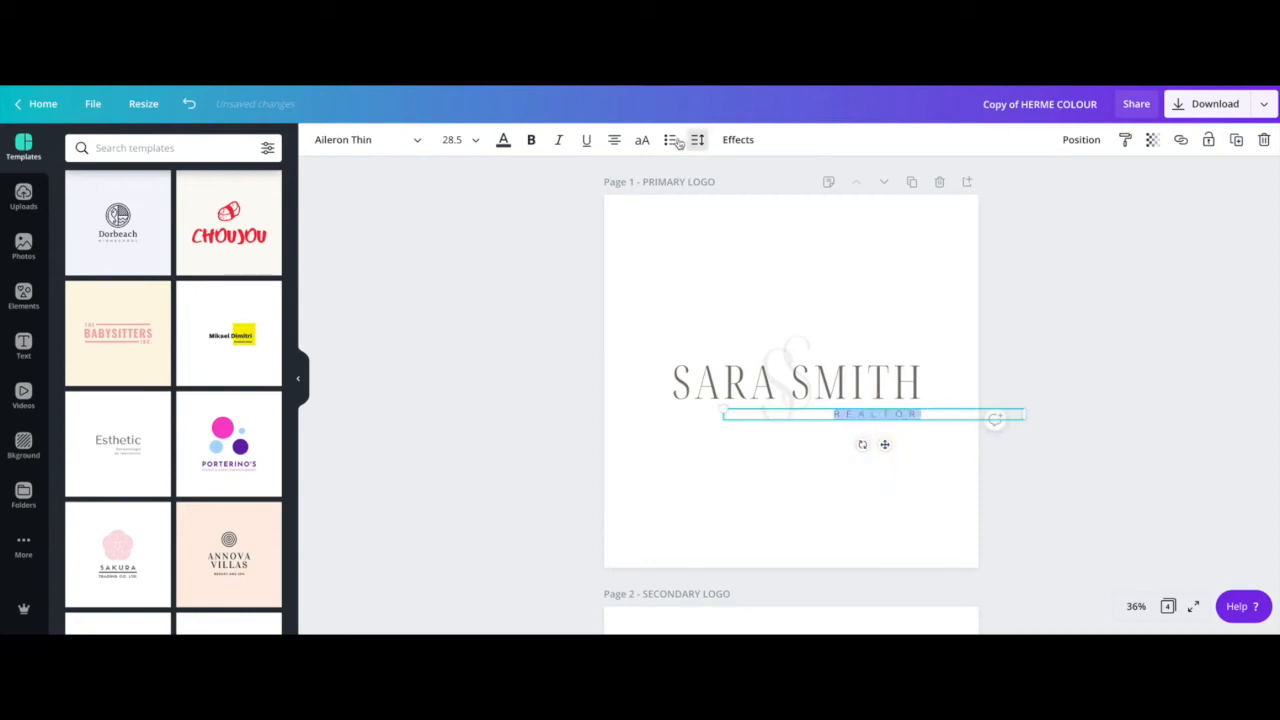
{"action": "left_click", "coordinate": [479, 140]}
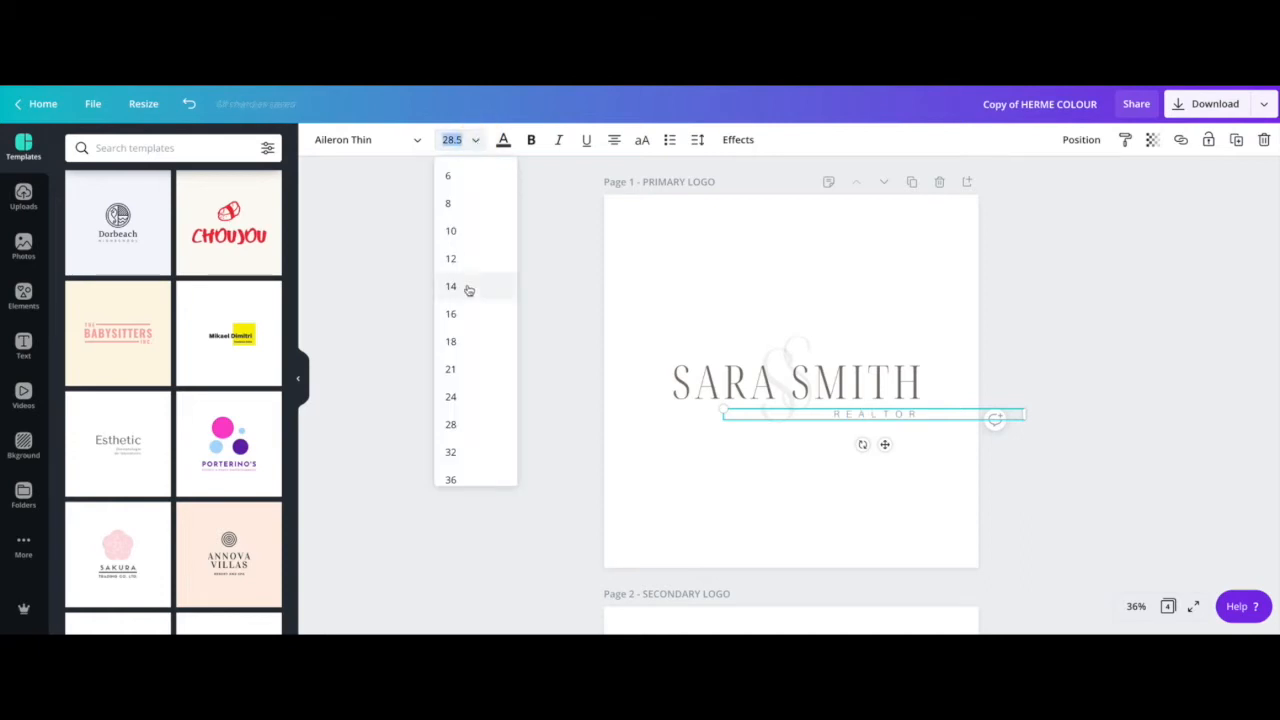
{"action": "left_click", "coordinate": [465, 480]}
{"action": "left_click_drag", "start_coordinate": [886, 447], "coordinate": [814, 414]}
Step: Set REALTOR's letter spacing to 1000 and centre it under the name
{"action": "left_click", "coordinate": [697, 140]}
{"action": "left_click_drag", "start_coordinate": [843, 183], "coordinate": [854, 181]}
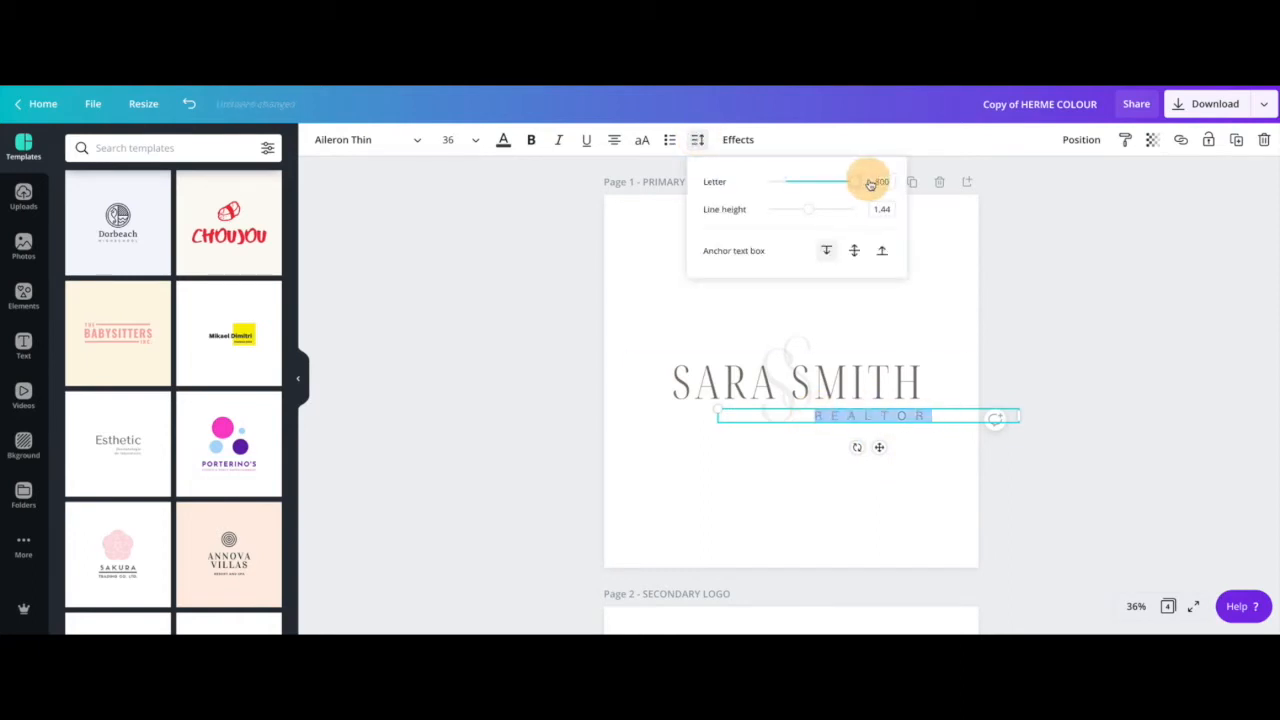
{"action": "left_click", "coordinate": [876, 181]}
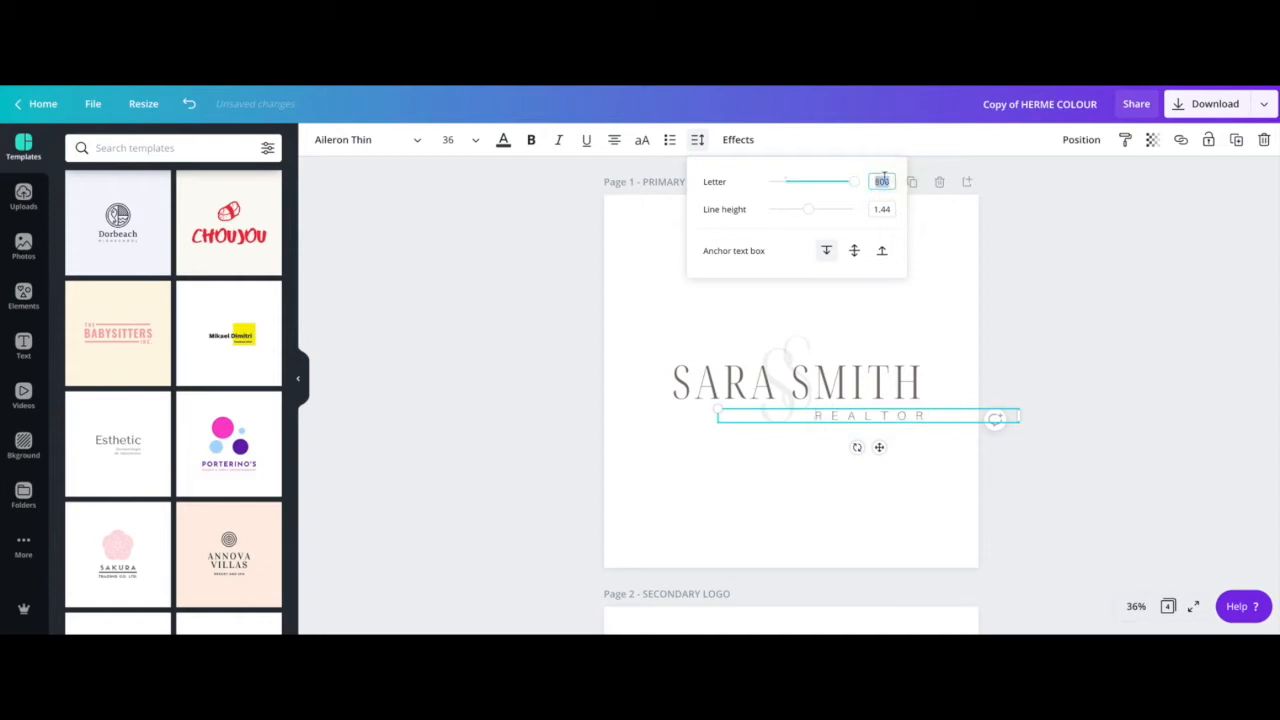
{"action": "type", "text": "1000"}
{"action": "left_click_drag", "start_coordinate": [914, 419], "coordinate": [834, 418]}
{"action": "left_click", "coordinate": [840, 483]}
{"action": "left_click", "coordinate": [795, 390]}
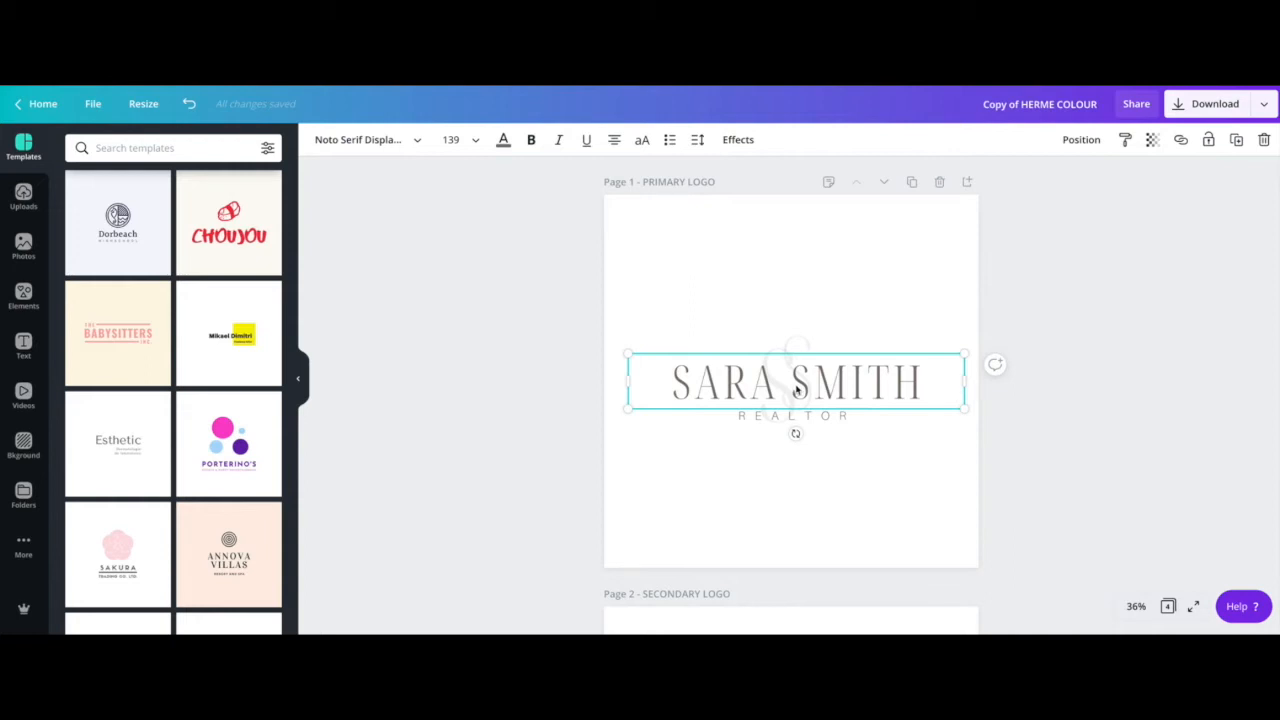
Step: Browse the font list for SARA SMITH without changing the font
{"action": "double_click", "coordinate": [795, 386]}
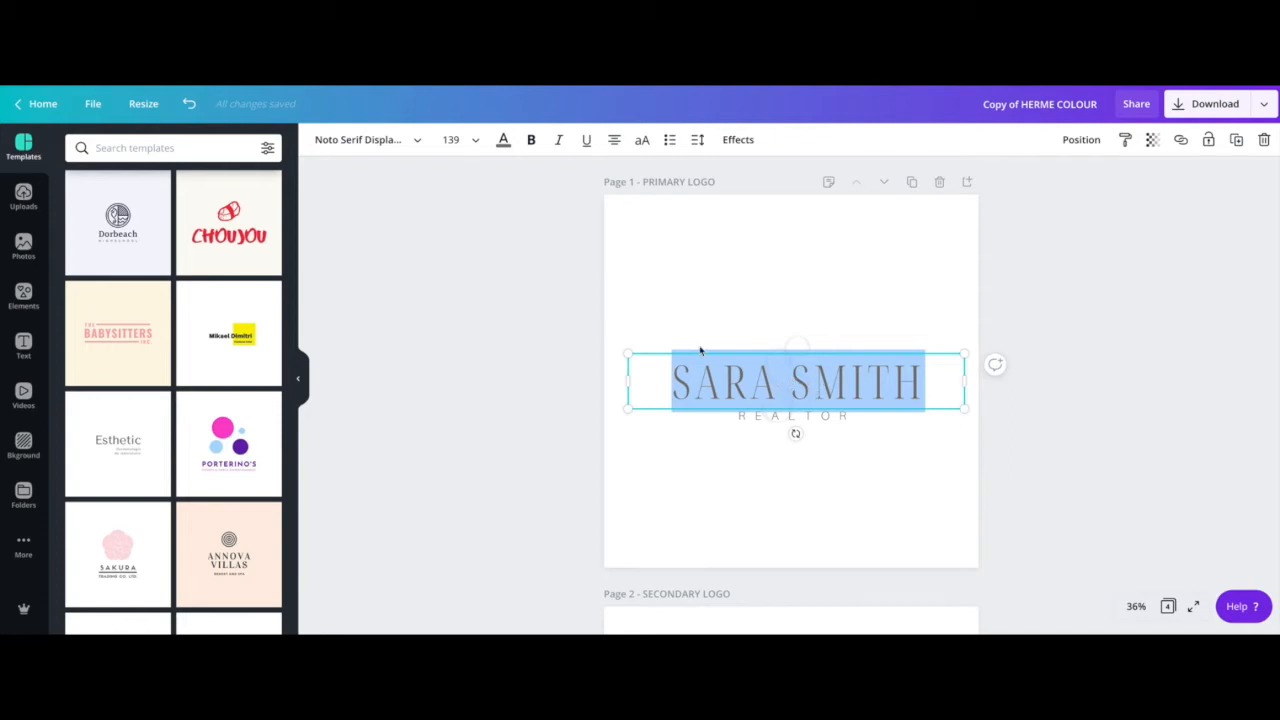
{"action": "left_click", "coordinate": [416, 139]}
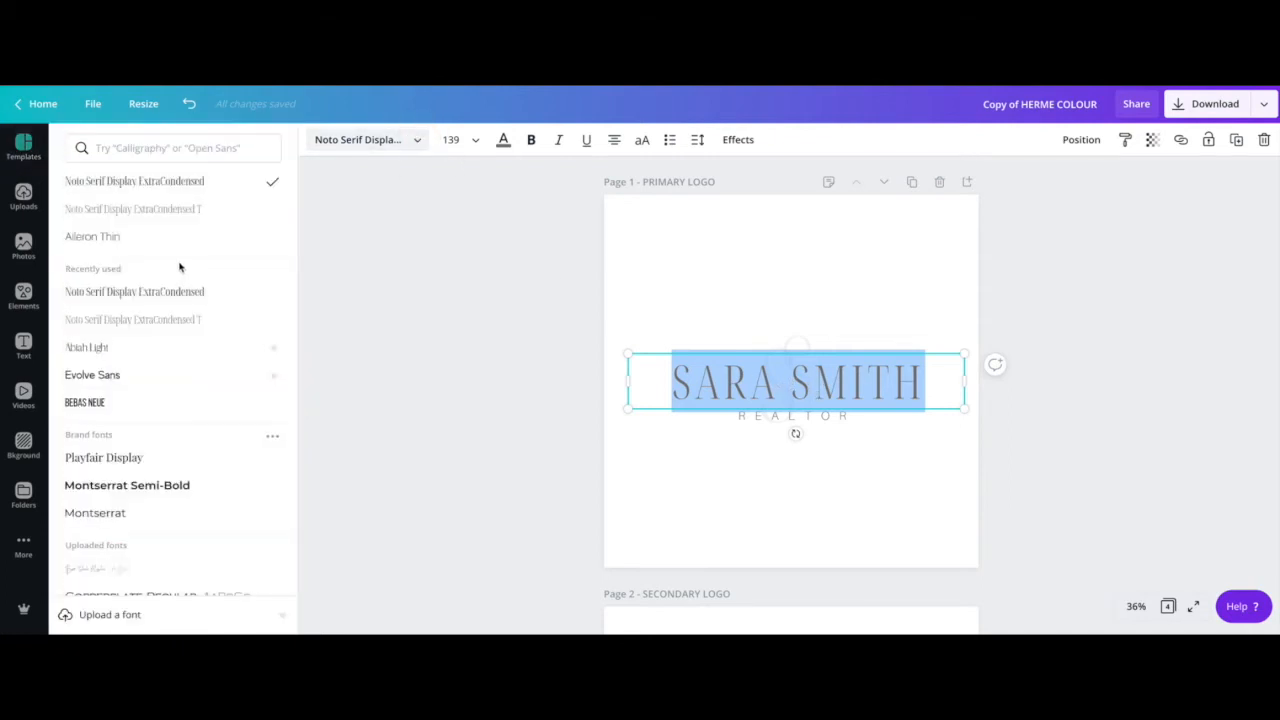
{"action": "scroll", "coordinate": [176, 267], "scroll_direction": "down", "scroll_amount": 5}
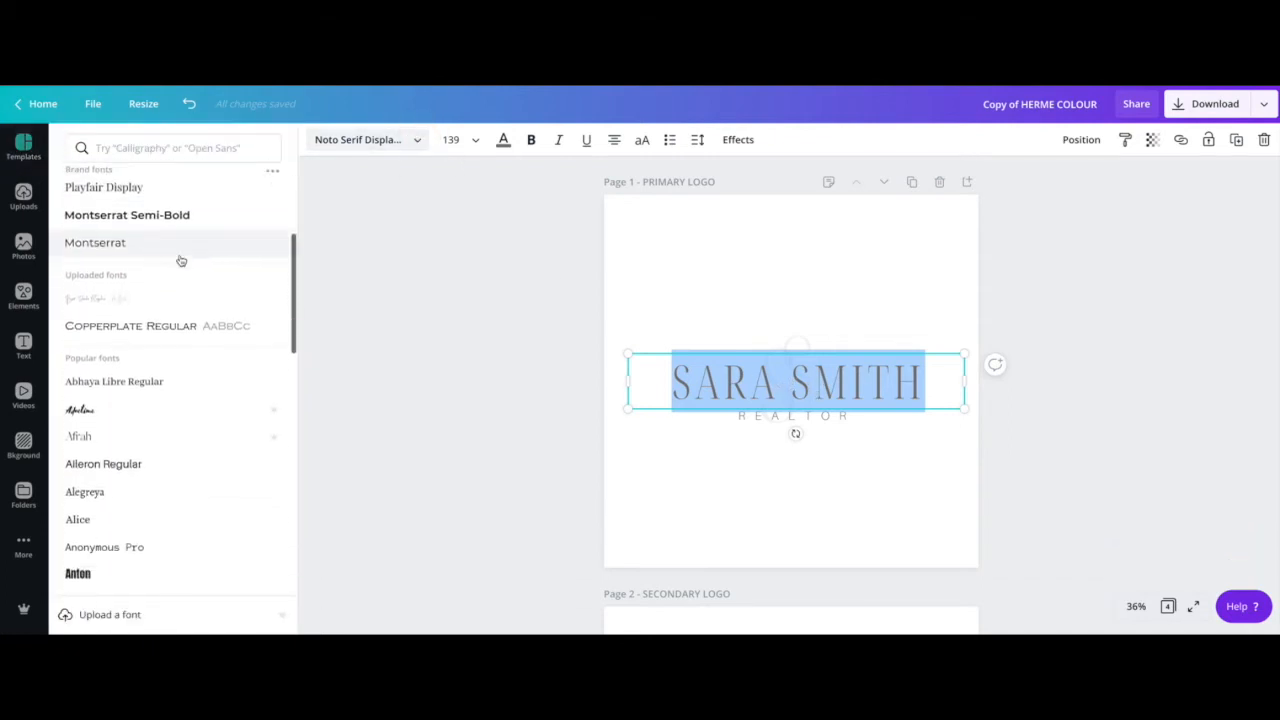
{"action": "scroll", "coordinate": [177, 260], "scroll_direction": "down", "scroll_amount": 2}
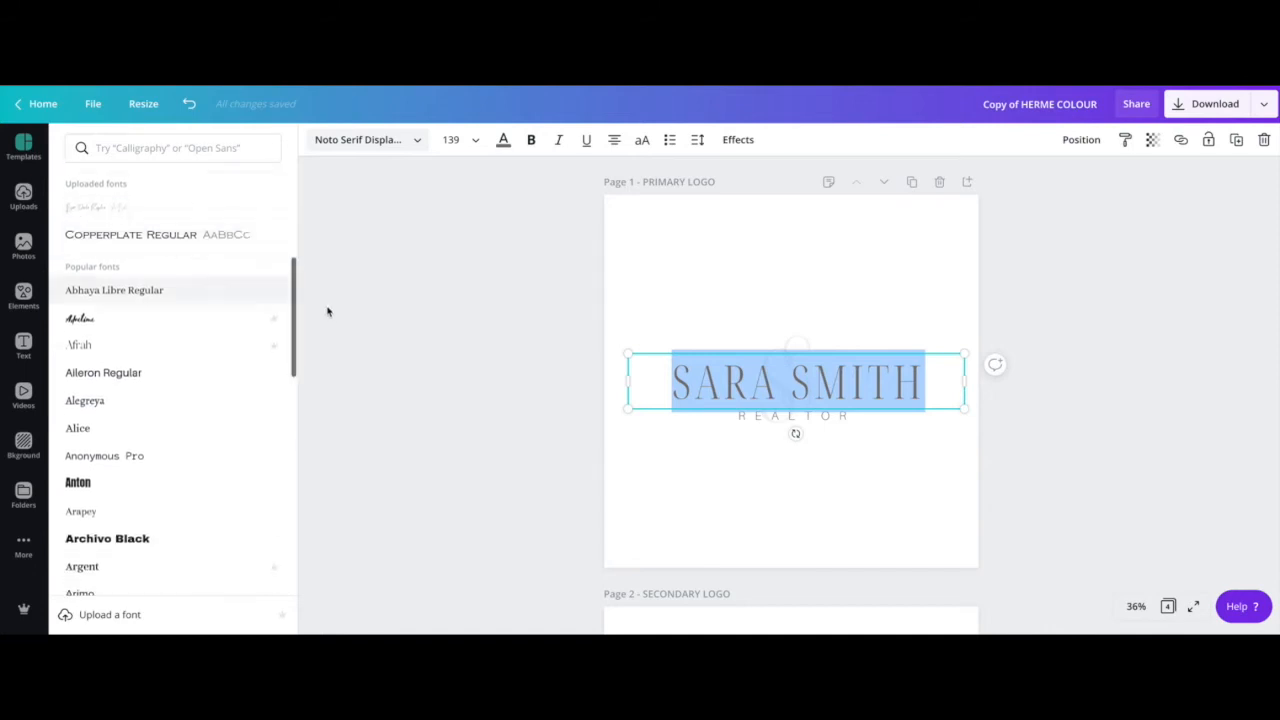
{"action": "left_click", "coordinate": [395, 317]}
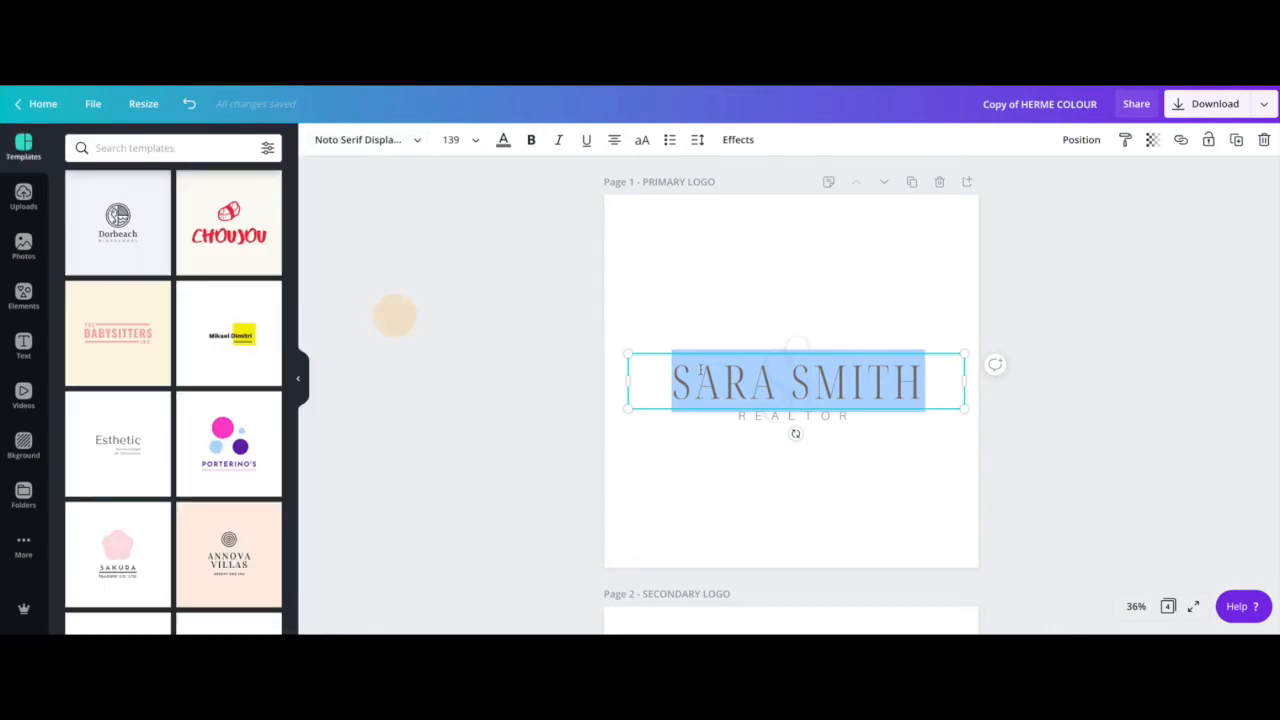
Step: Colour the SARA SMITH heading grey (#7d7677)
{"action": "left_click", "coordinate": [829, 416]}
{"action": "left_click", "coordinate": [812, 383]}
{"action": "key", "text": "ctrl+a"}
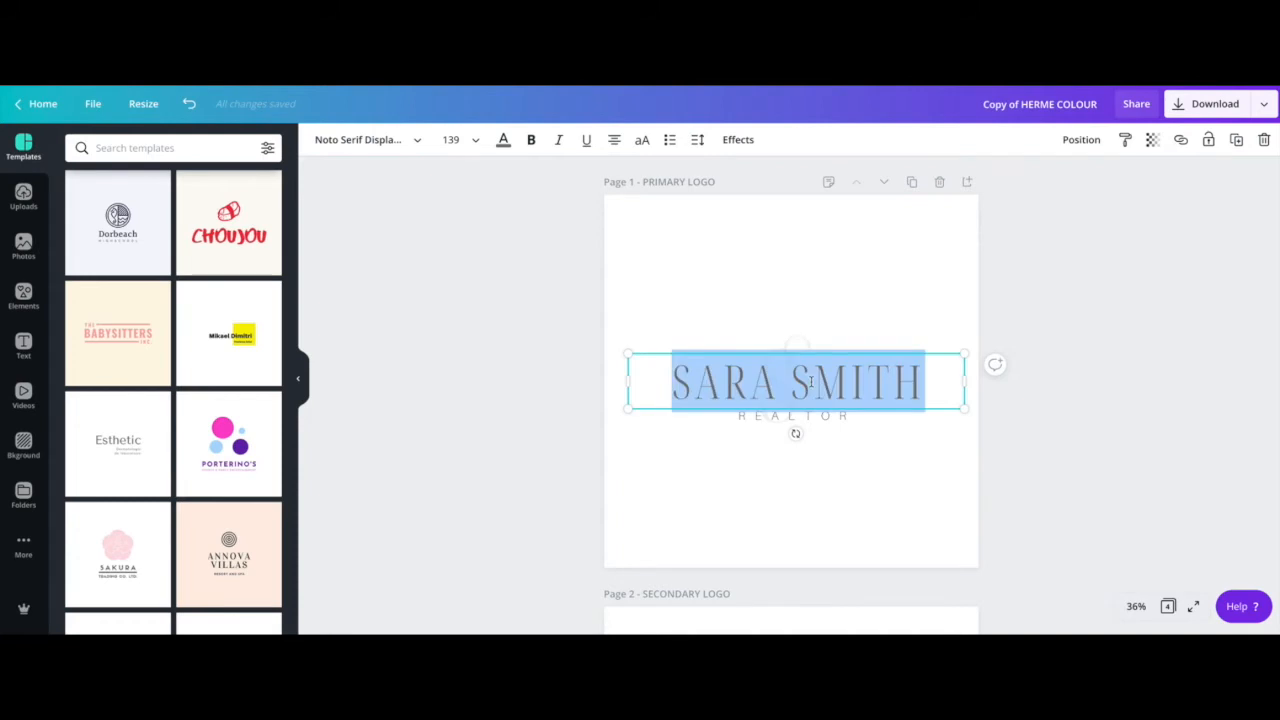
{"action": "left_click", "coordinate": [503, 140]}
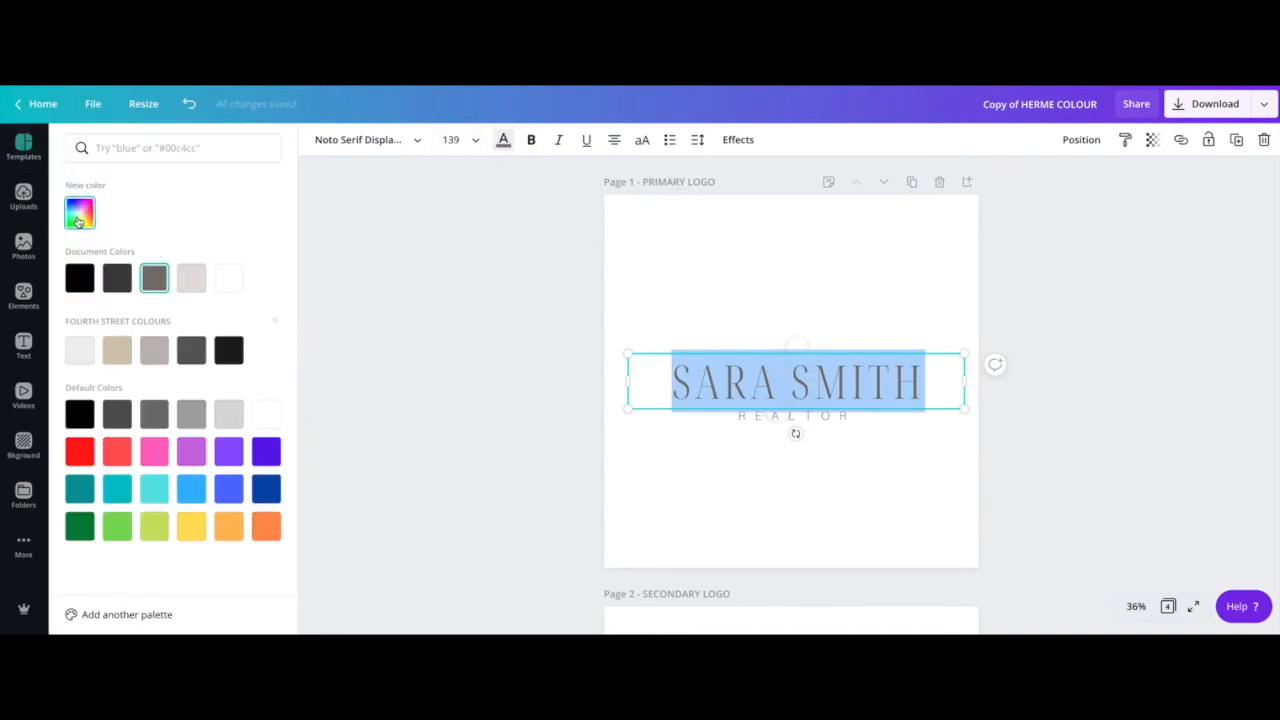
{"action": "left_click", "coordinate": [79, 220]}
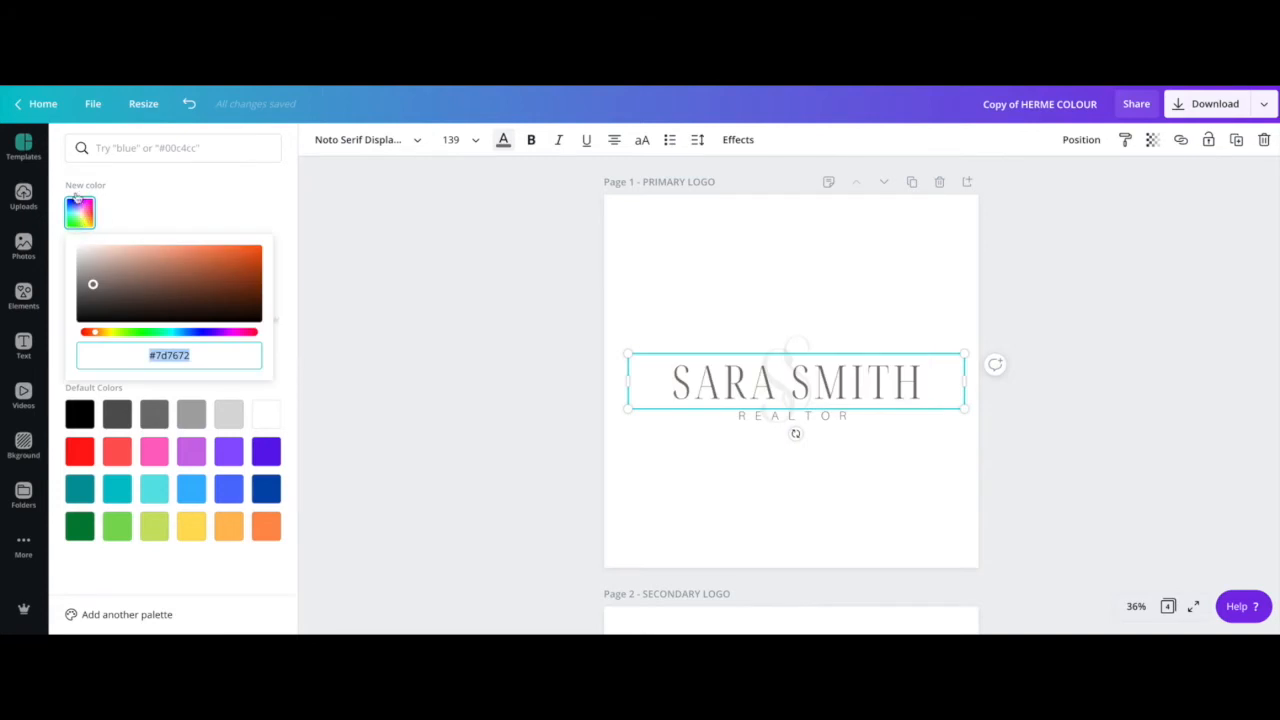
{"action": "left_click", "coordinate": [200, 357]}
{"action": "left_click_drag", "start_coordinate": [209, 357], "coordinate": [140, 355]}
{"action": "left_click", "coordinate": [169, 212]}
{"action": "left_click", "coordinate": [688, 385]}
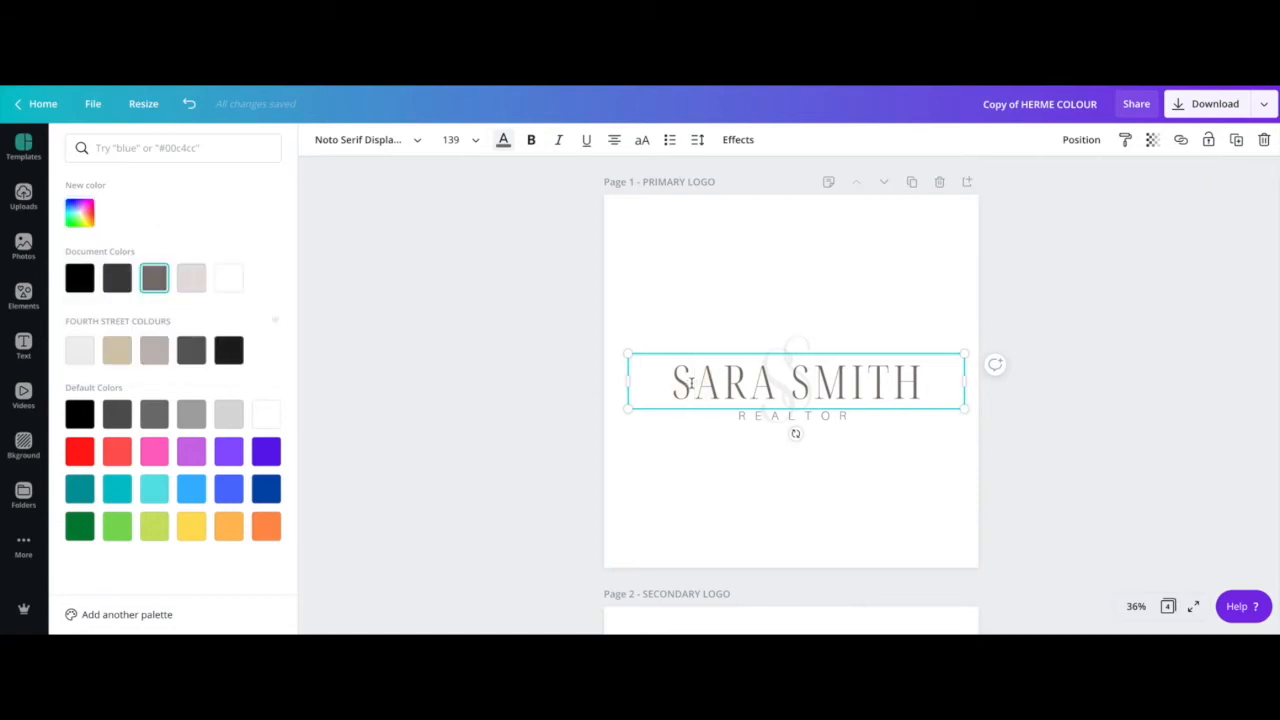
{"action": "scroll", "coordinate": [640, 378], "scroll_direction": "down", "scroll_amount": 2}
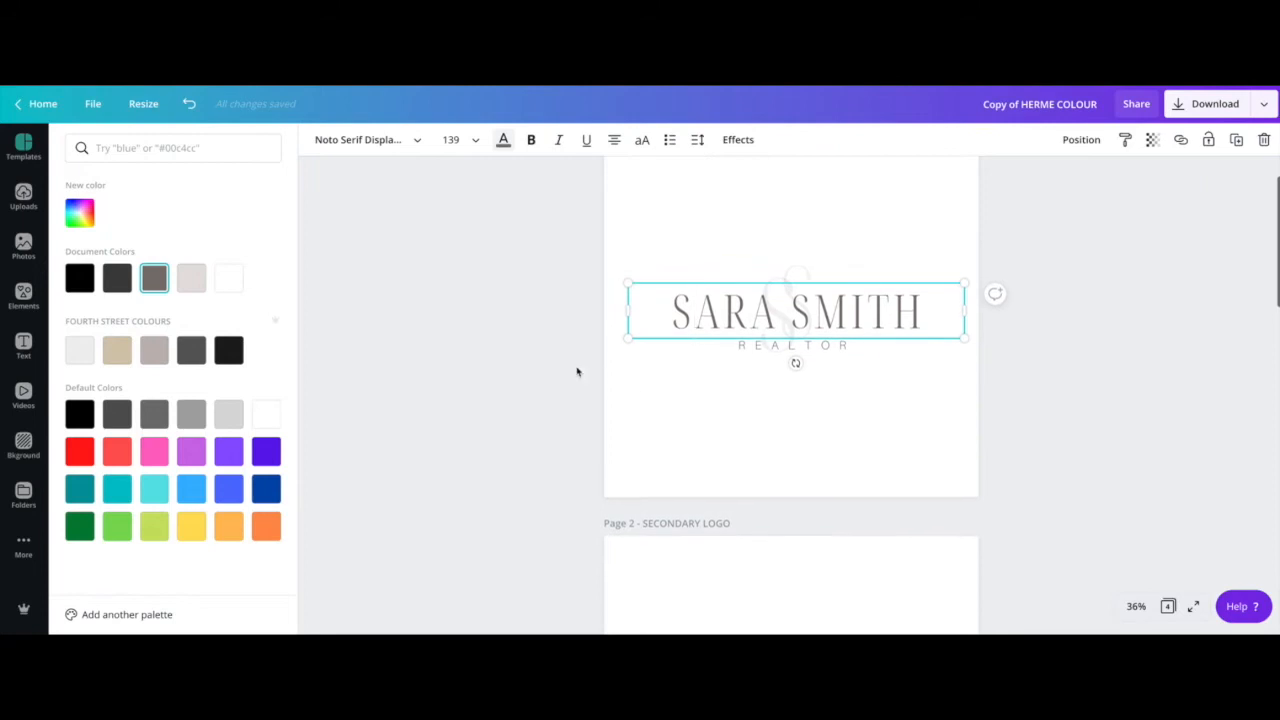
{"action": "left_click", "coordinate": [570, 371]}
Step: Inspect the SARA SMITH name text and the faint S monogram
{"action": "left_click", "coordinate": [700, 320]}
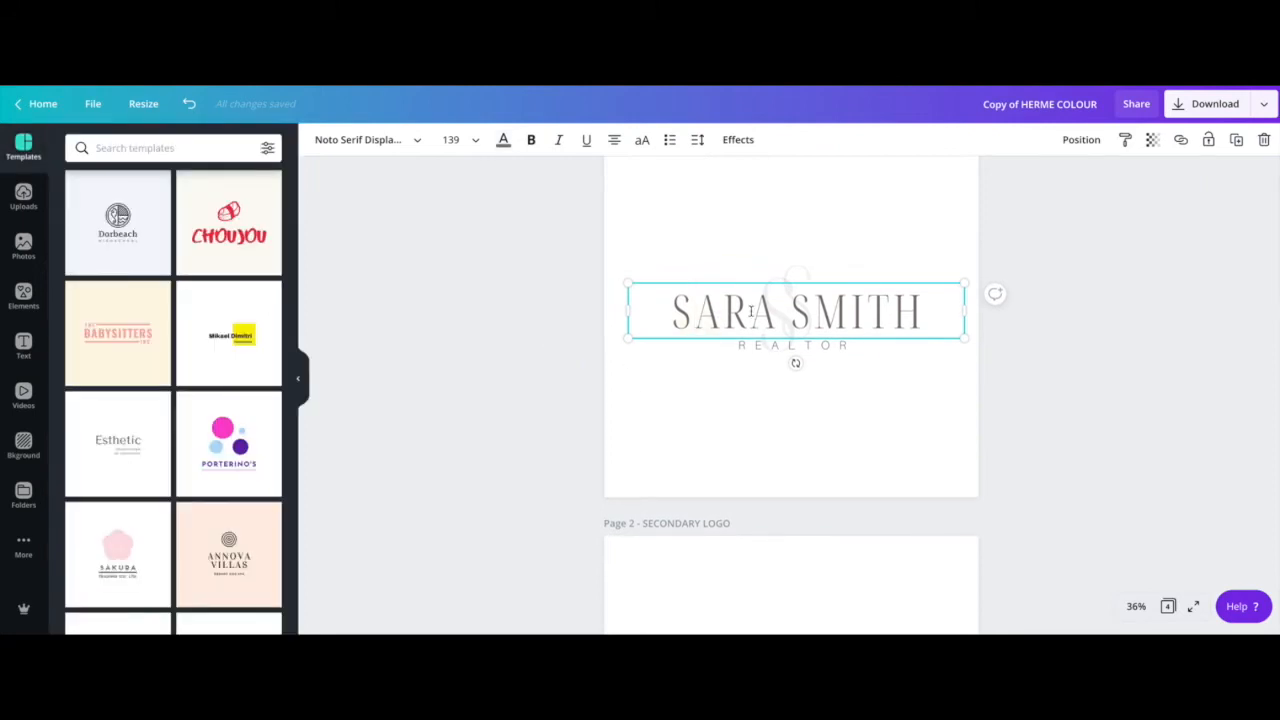
{"action": "left_click", "coordinate": [796, 269]}
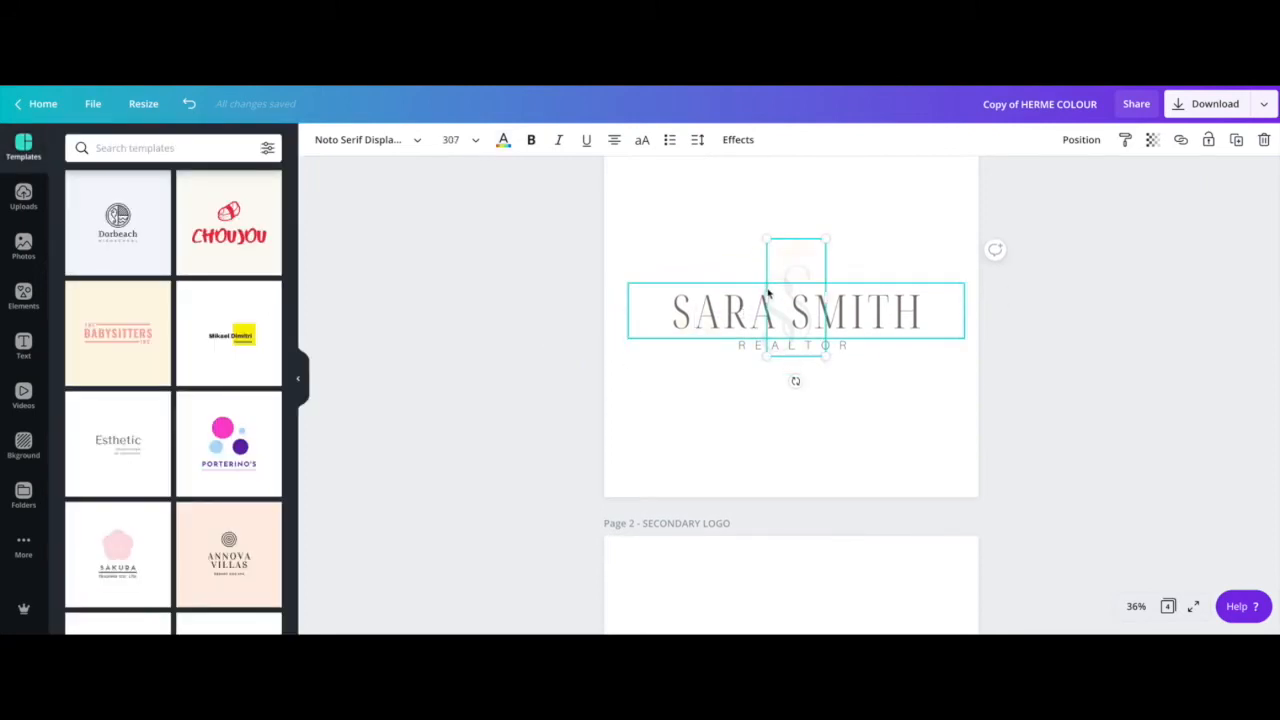
{"action": "left_click", "coordinate": [720, 399]}
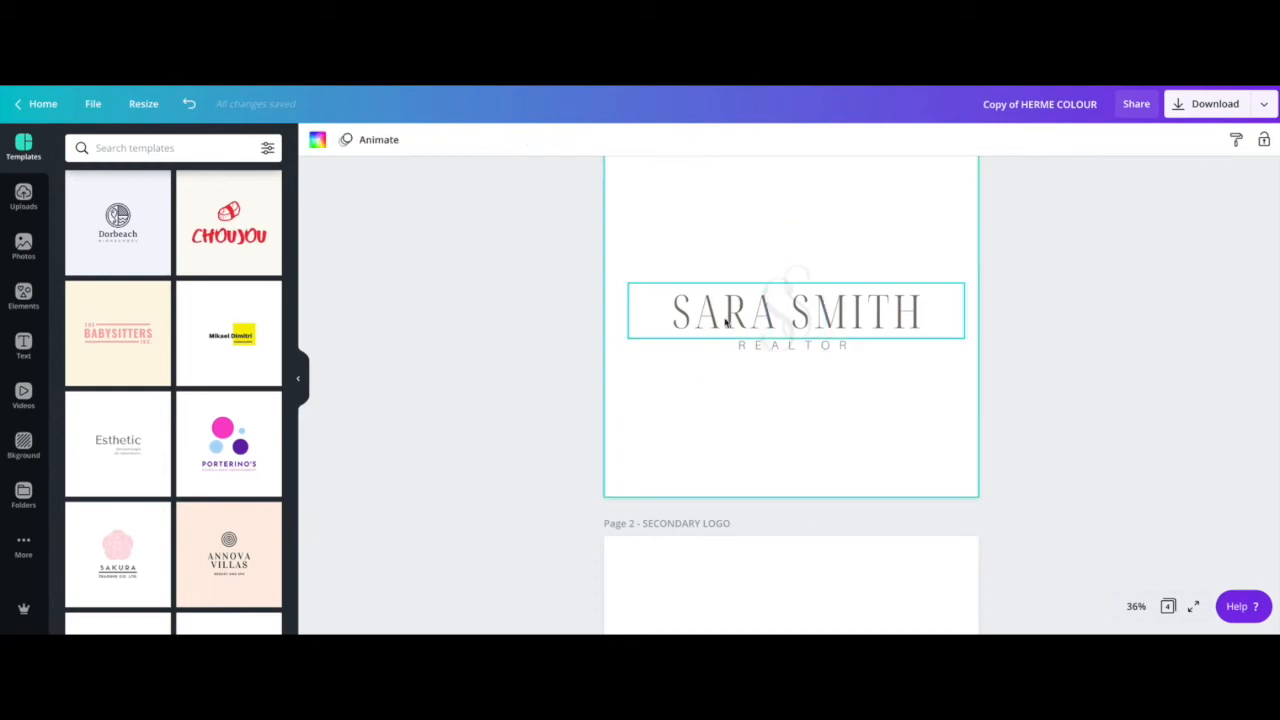
Step: Search the Elements library for FLOWER
{"action": "left_click", "coordinate": [23, 293]}
{"action": "left_click", "coordinate": [131, 147]}
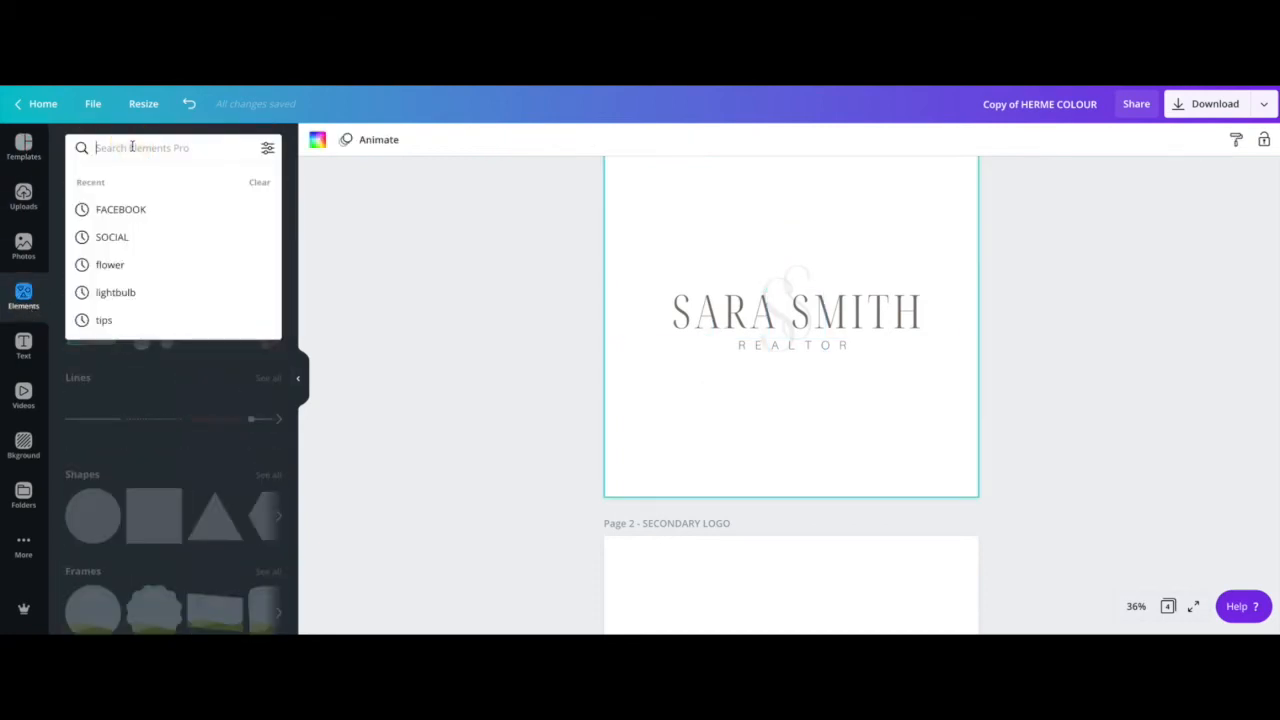
{"action": "type", "text": "FLOWER"}
{"action": "key", "text": "Return"}
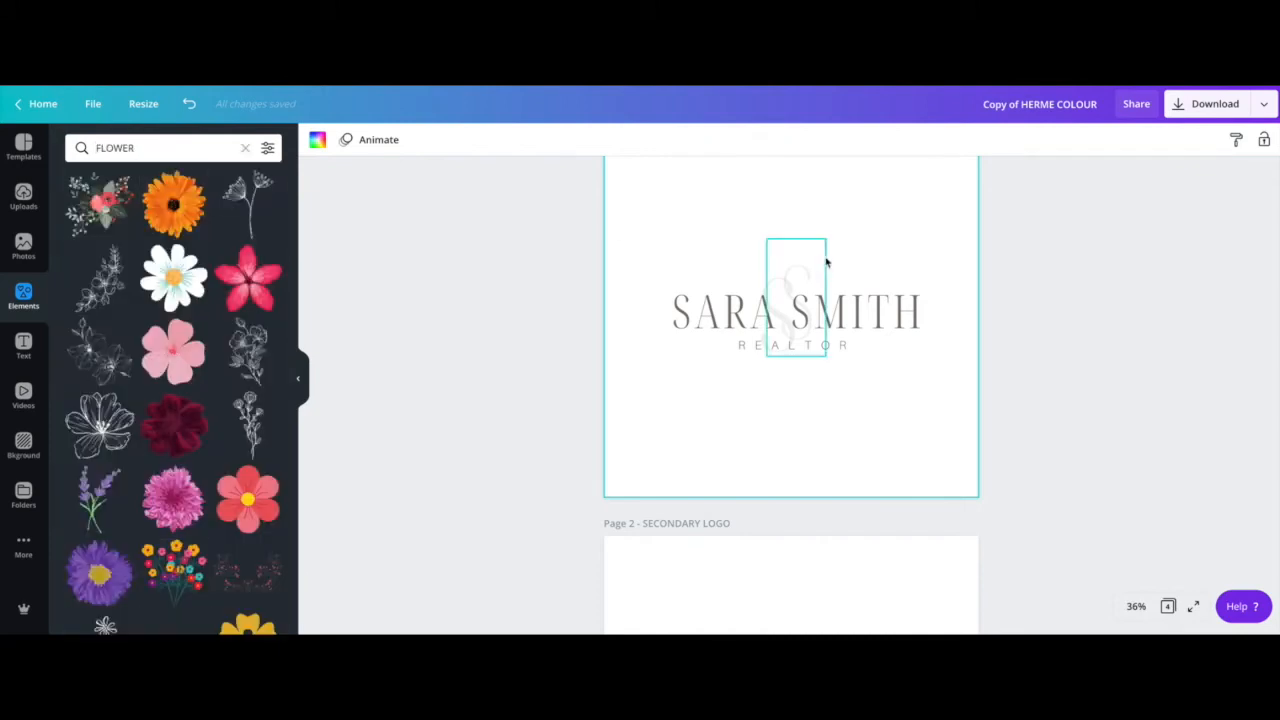
Step: Delete the faint S monogram and the leftover faint element
{"action": "left_click", "coordinate": [798, 288]}
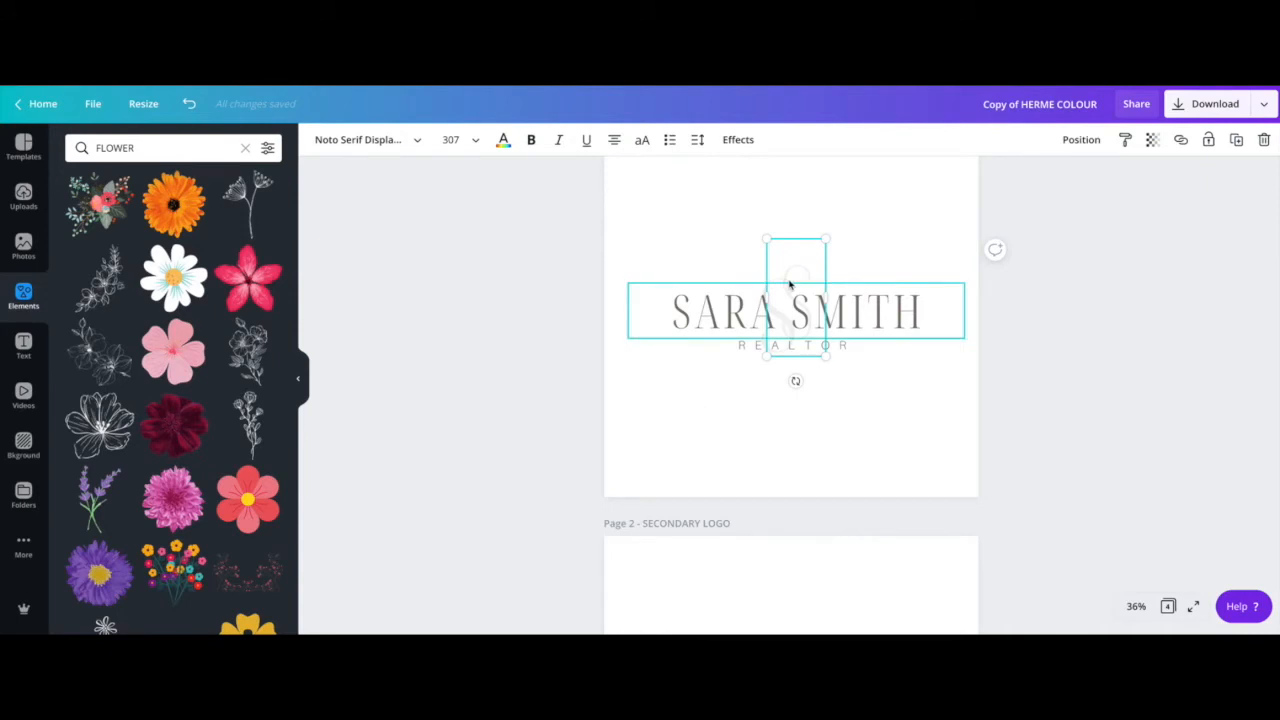
{"action": "key", "text": "Delete"}
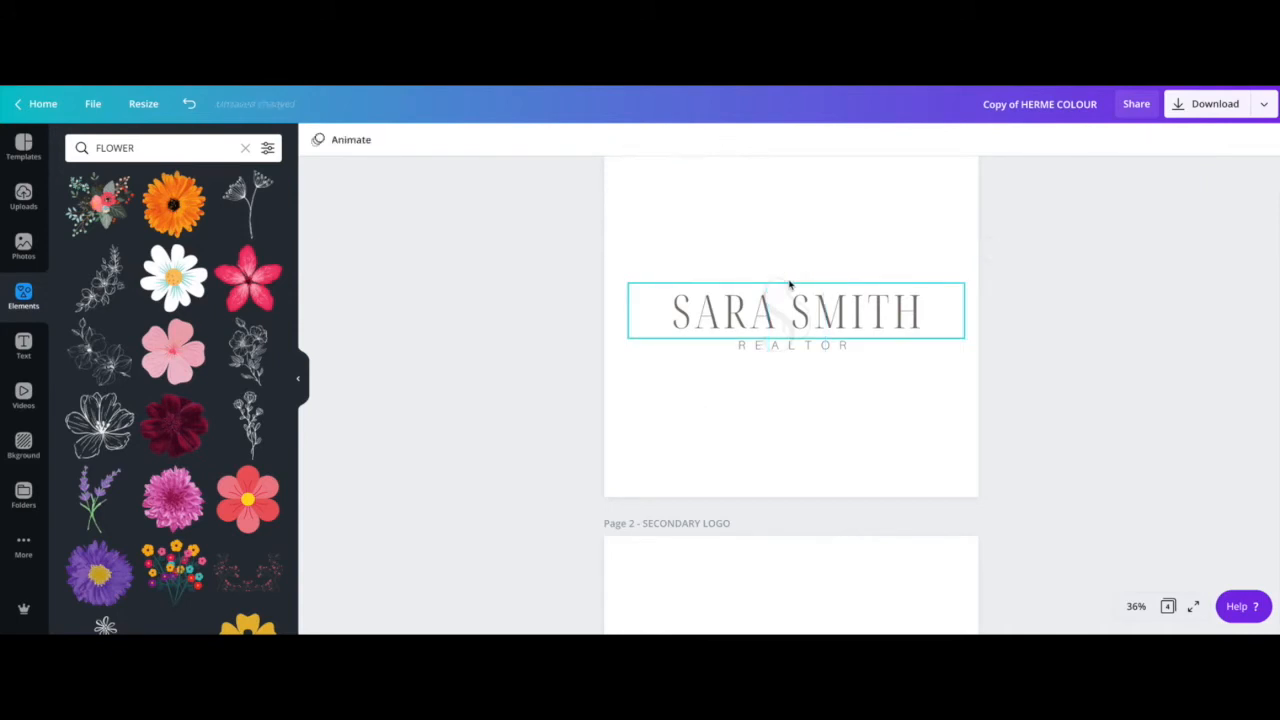
{"action": "left_click", "coordinate": [778, 271]}
{"action": "key", "text": "Delete"}
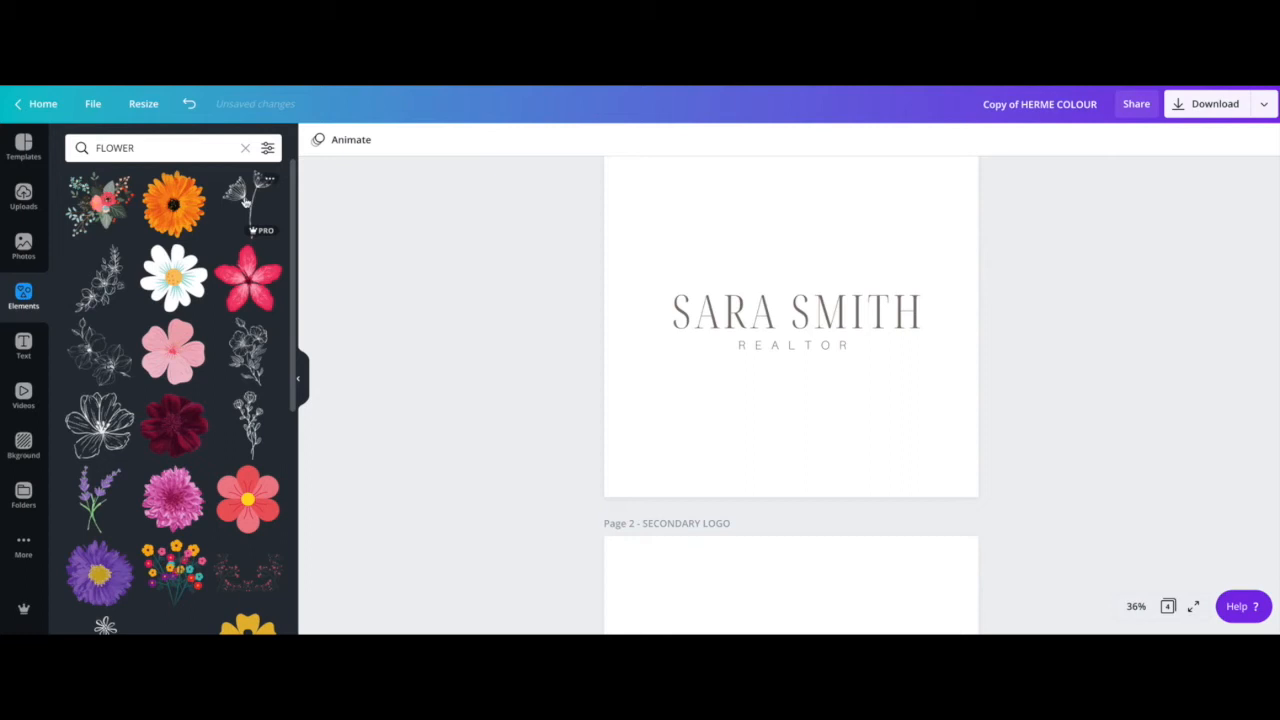
Step: Add the line-art flower in grey, enlarged with its stem between SARA and SMITH
{"action": "left_click", "coordinate": [245, 200]}
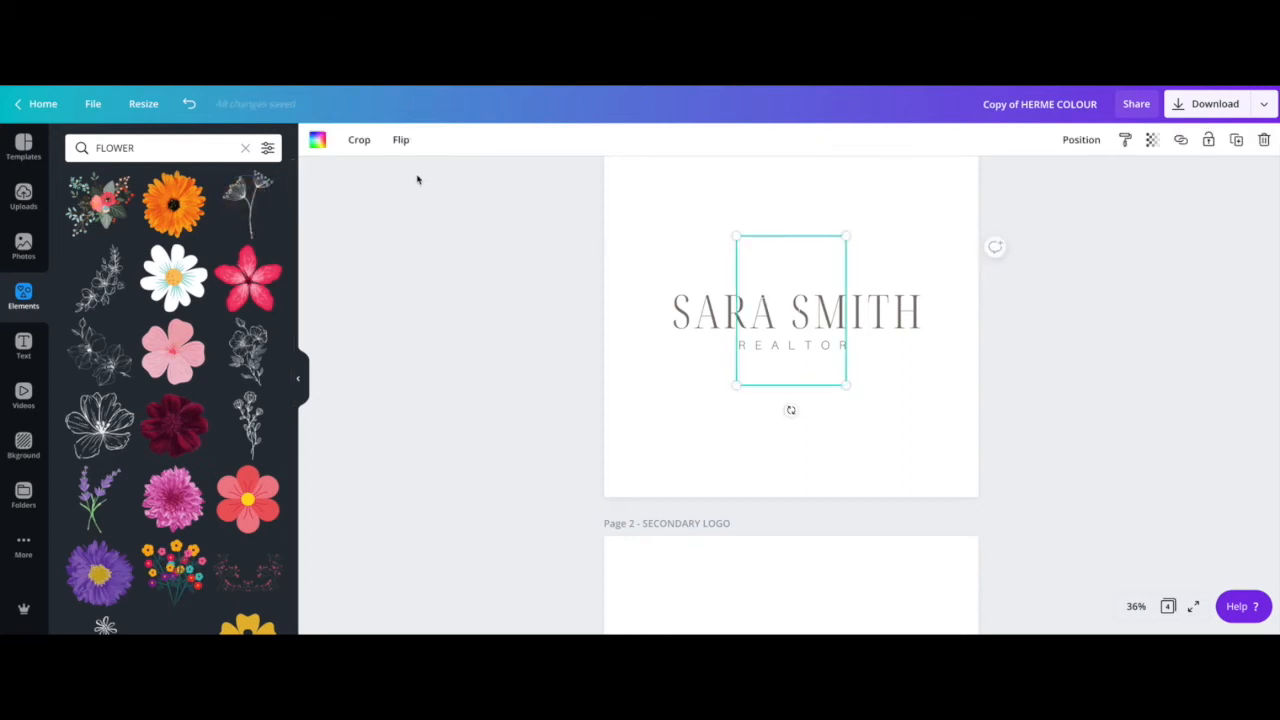
{"action": "left_click", "coordinate": [317, 139]}
{"action": "left_click", "coordinate": [117, 278]}
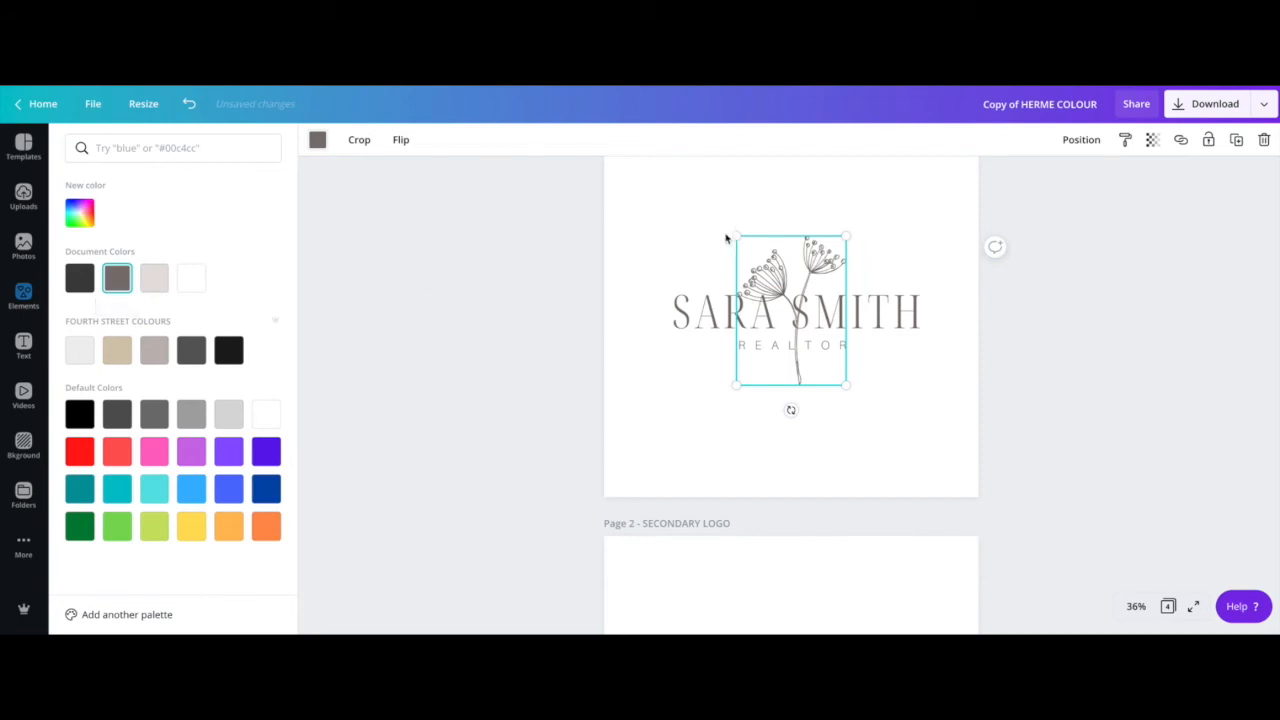
{"action": "left_click_drag", "start_coordinate": [735, 237], "coordinate": [720, 214]}
{"action": "left_click_drag", "start_coordinate": [820, 234], "coordinate": [810, 230]}
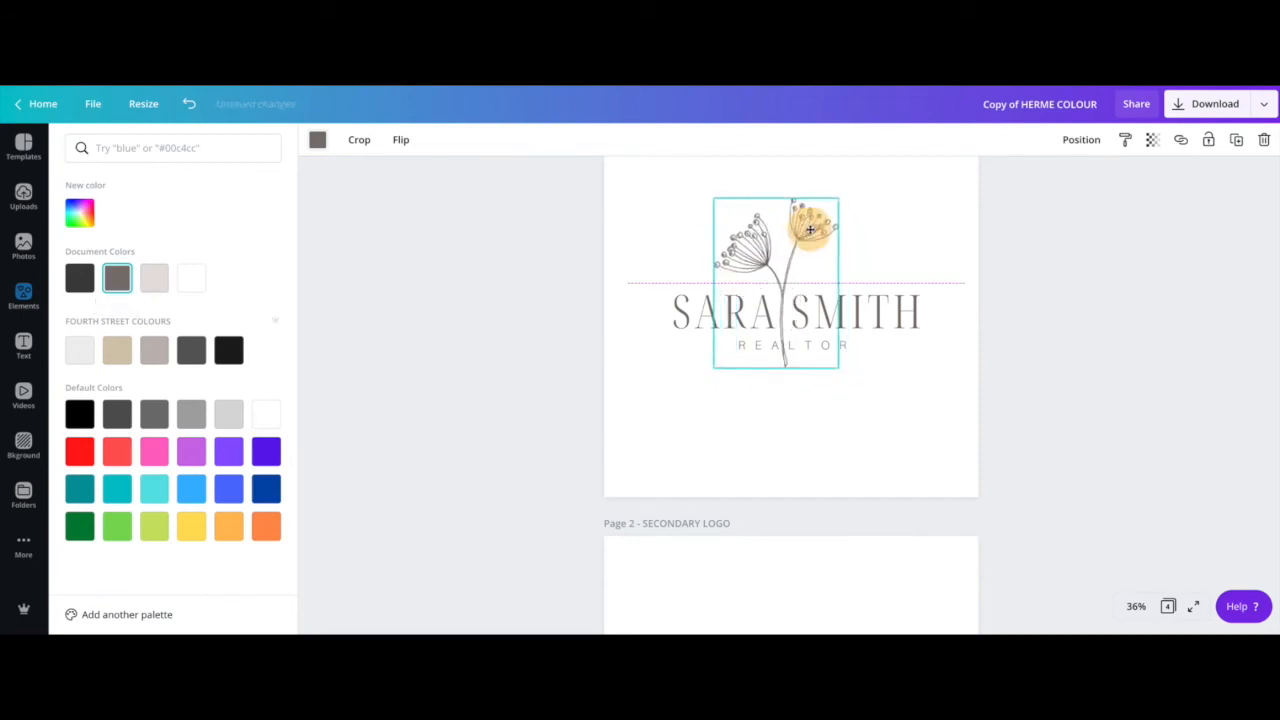
{"action": "left_click", "coordinate": [677, 431]}
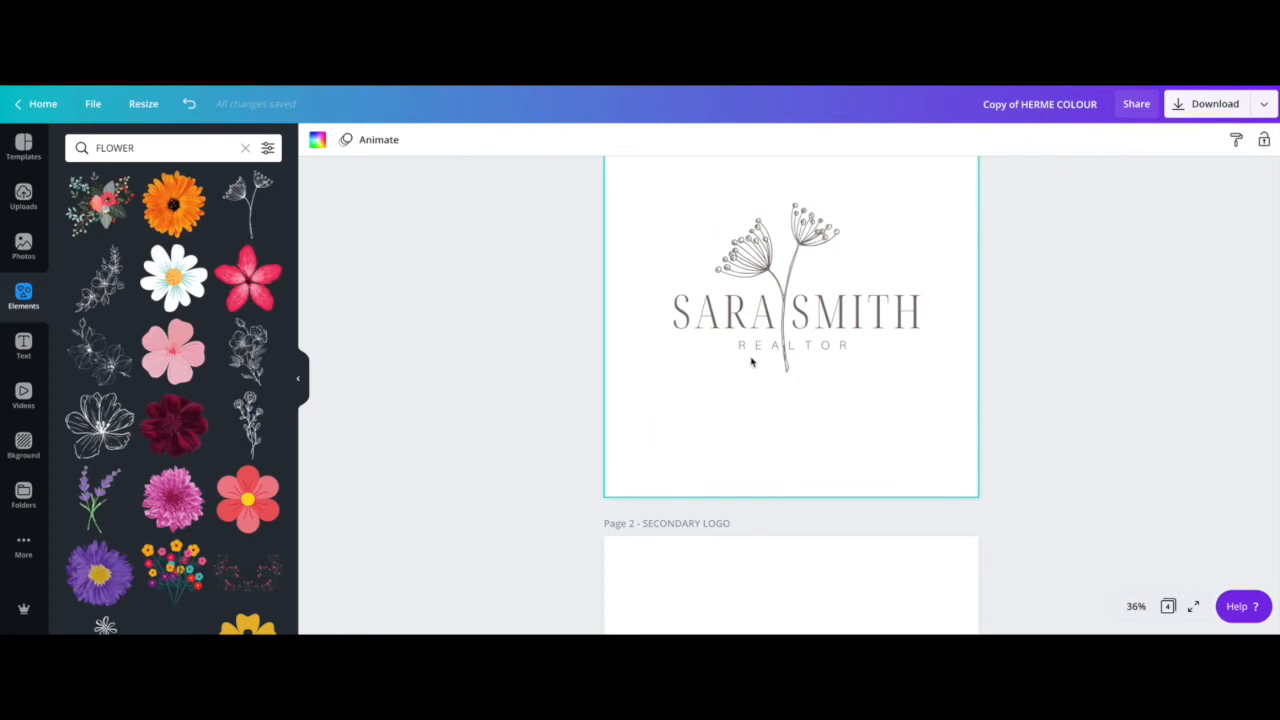
{"action": "left_click", "coordinate": [755, 348]}
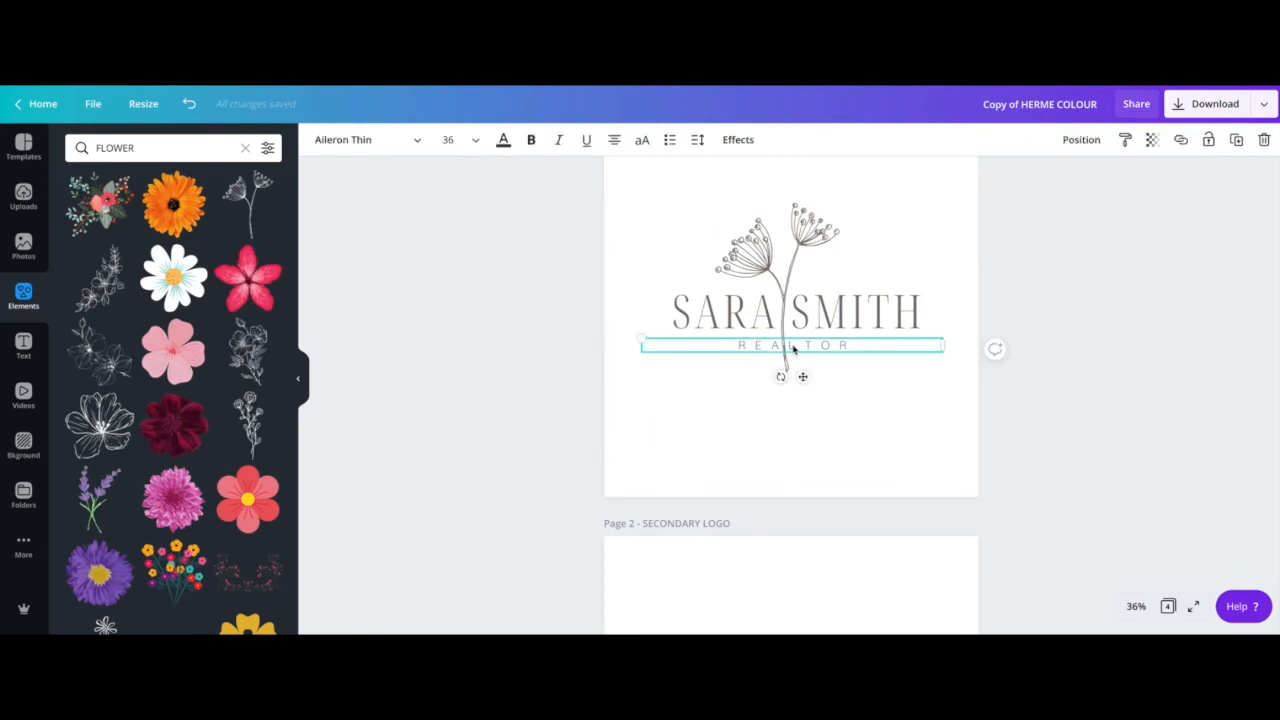
Step: Check the REALTOR text on the primary logo
{"action": "double_click", "coordinate": [792, 346]}
{"action": "left_click", "coordinate": [792, 345]}
{"action": "left_click", "coordinate": [760, 429]}
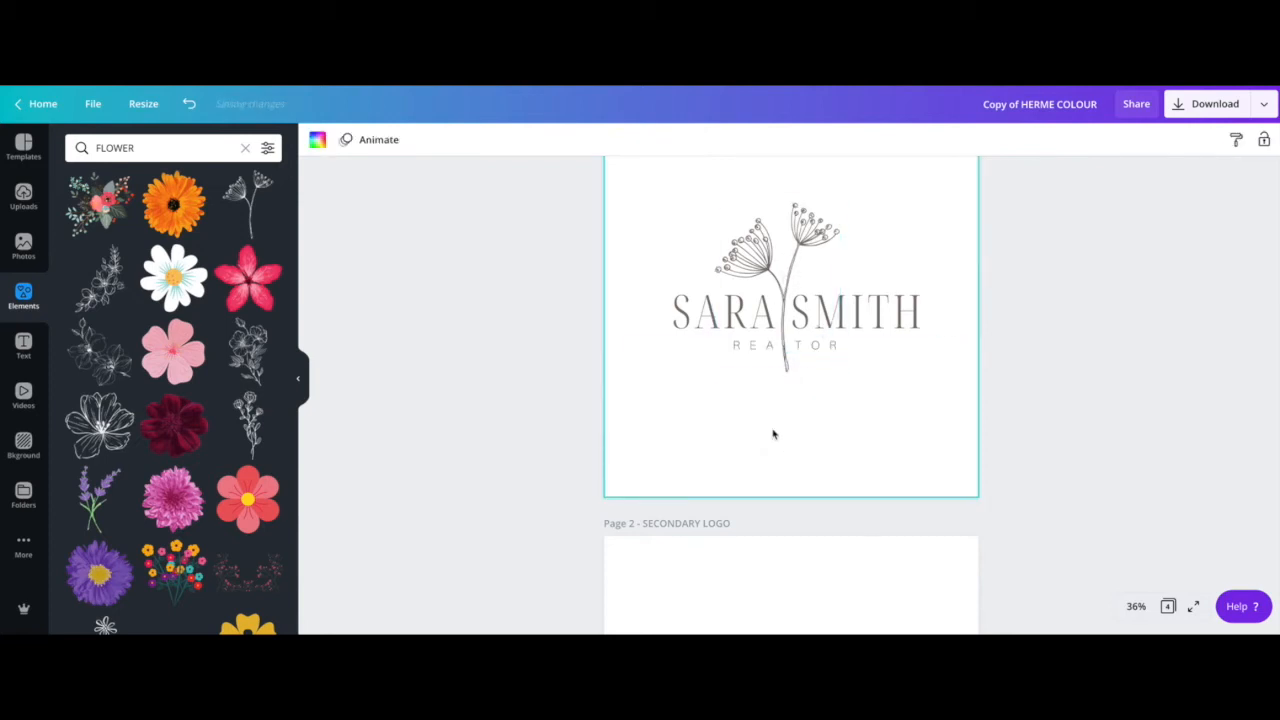
Step: Scroll between Page 1 and Page 2 to compare the two logos
{"action": "scroll", "coordinate": [773, 435], "scroll_direction": "down", "scroll_amount": 1}
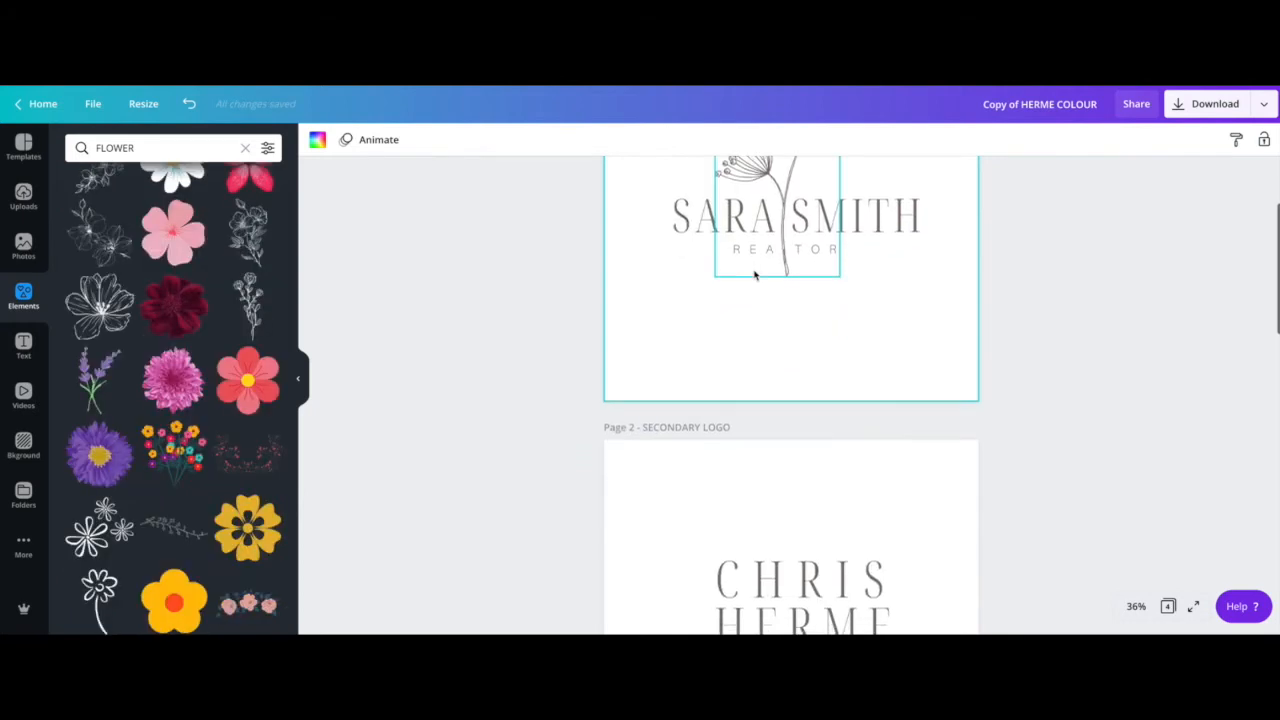
{"action": "scroll", "coordinate": [755, 275], "scroll_direction": "up", "scroll_amount": 2}
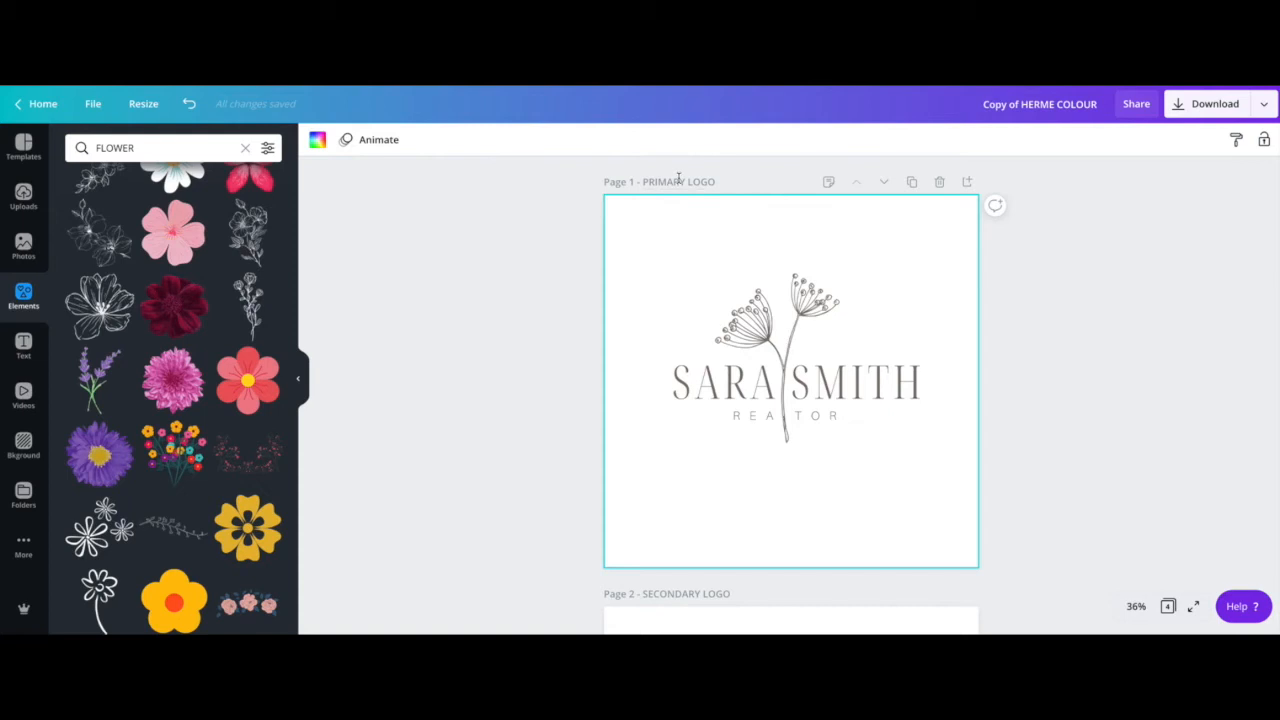
{"action": "scroll", "coordinate": [790, 333], "scroll_direction": "down", "scroll_amount": 4}
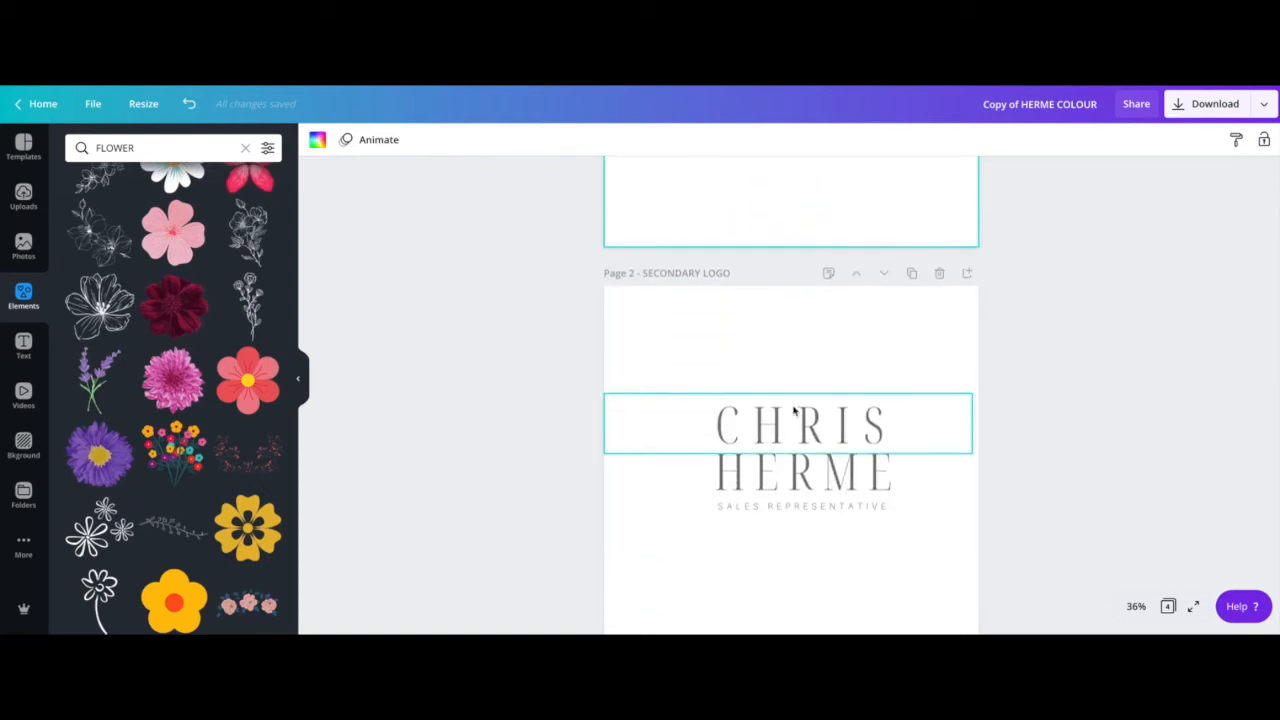
{"action": "scroll", "coordinate": [794, 410], "scroll_direction": "up", "scroll_amount": 3}
{"action": "scroll", "coordinate": [708, 391], "scroll_direction": "up", "scroll_amount": 1}
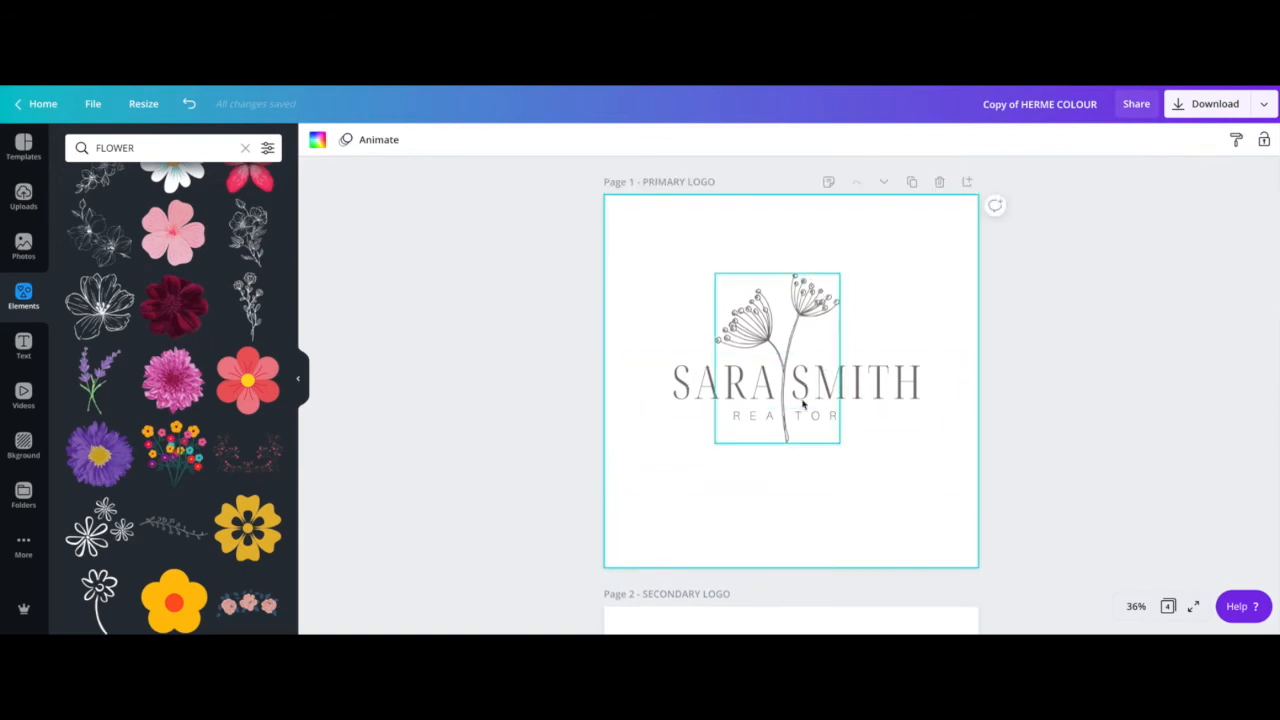
{"action": "scroll", "coordinate": [803, 403], "scroll_direction": "down", "scroll_amount": 5}
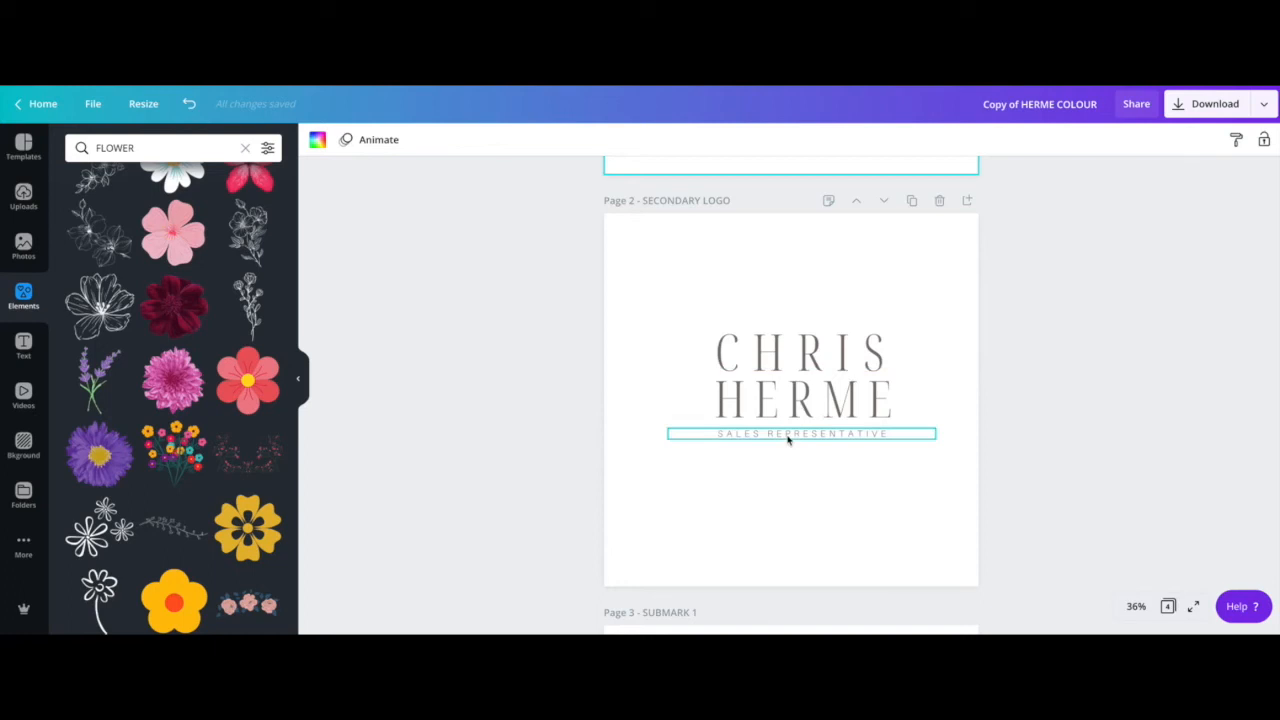
{"action": "scroll", "coordinate": [788, 438], "scroll_direction": "up", "scroll_amount": 4}
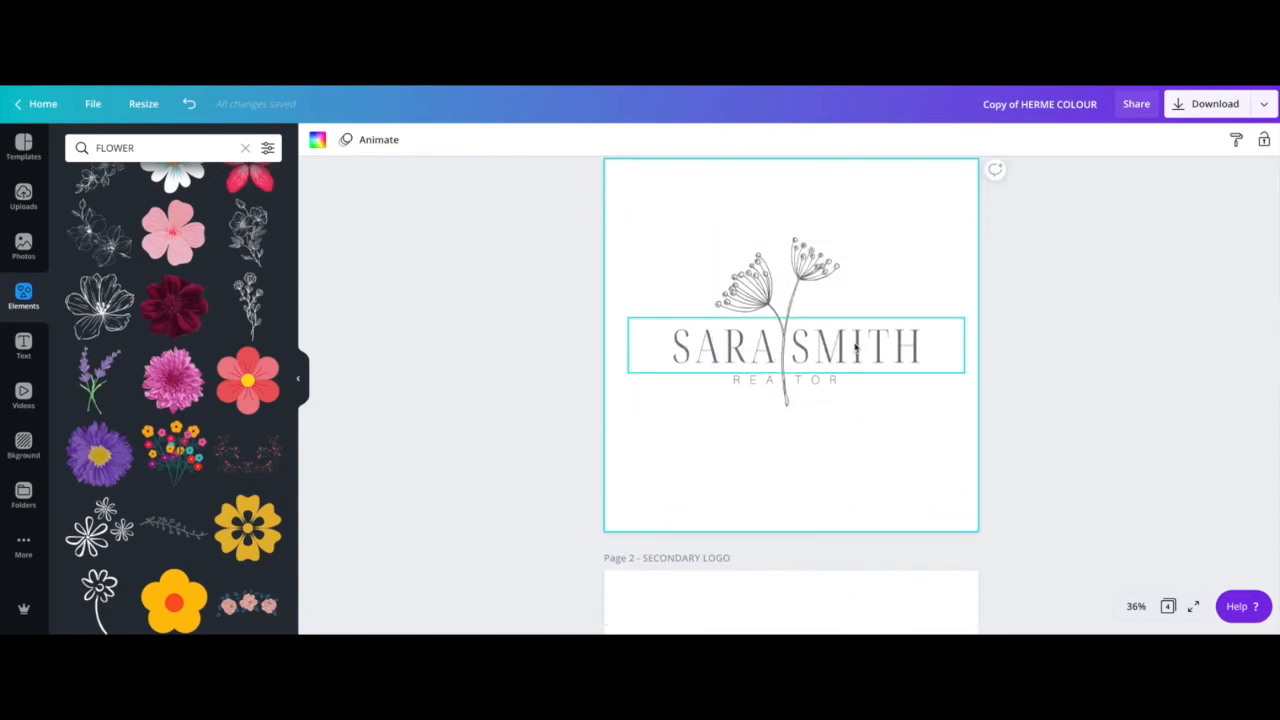
{"action": "scroll", "coordinate": [856, 347], "scroll_direction": "down", "scroll_amount": 5}
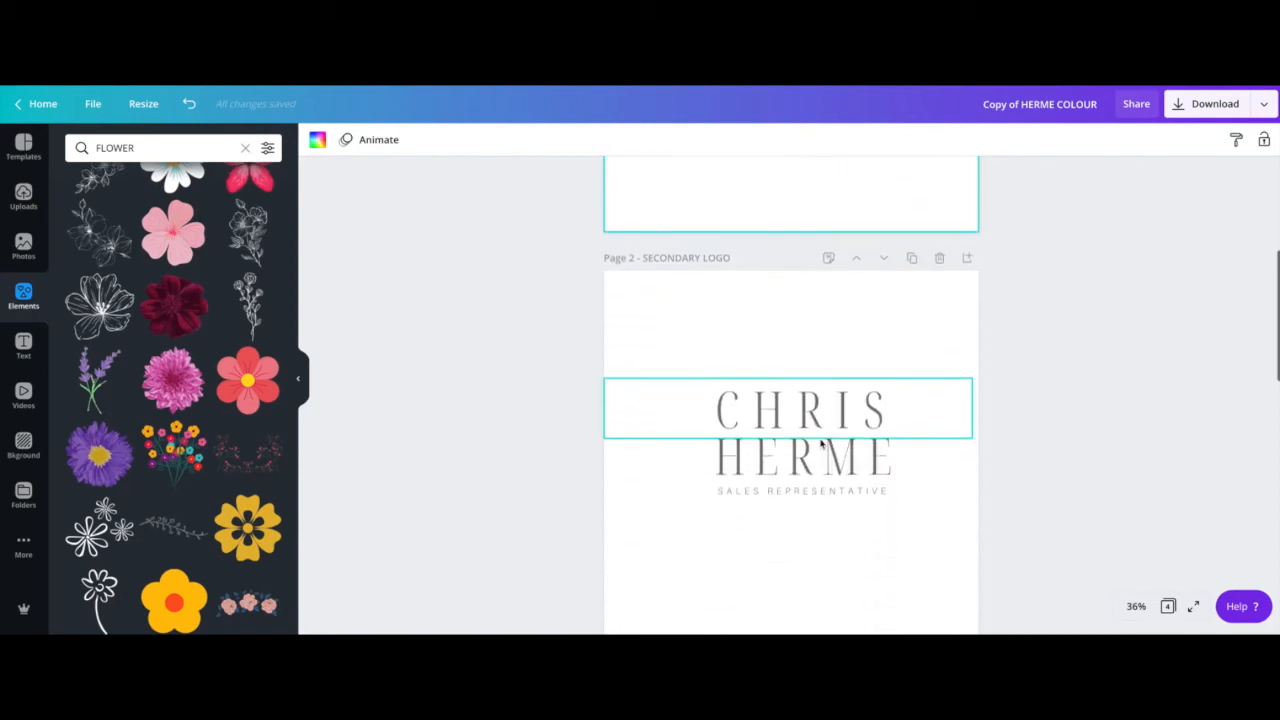
Step: Replace CHRIS with SARA and HERME with SMITH on the secondary logo
{"action": "left_click", "coordinate": [775, 414]}
{"action": "left_click", "coordinate": [775, 419]}
{"action": "double_click", "coordinate": [775, 419]}
{"action": "type", "text": "SARA"}
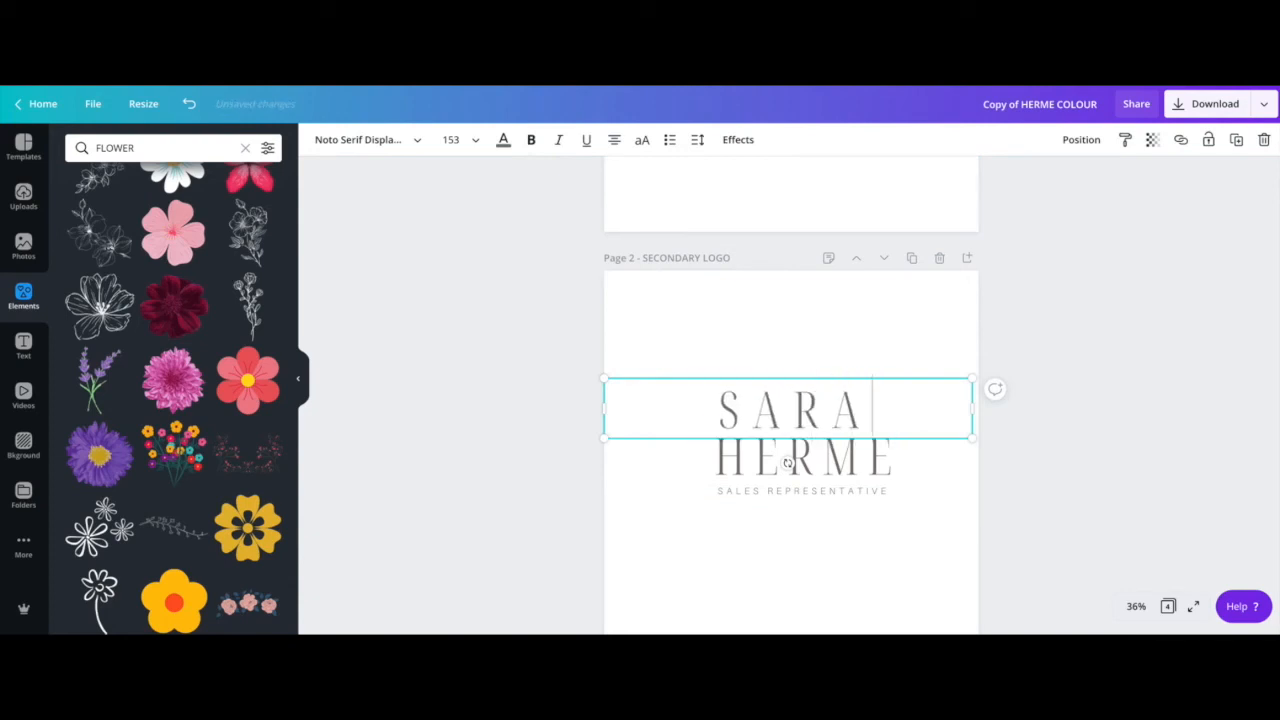
{"action": "left_click", "coordinate": [764, 458]}
{"action": "double_click", "coordinate": [790, 458]}
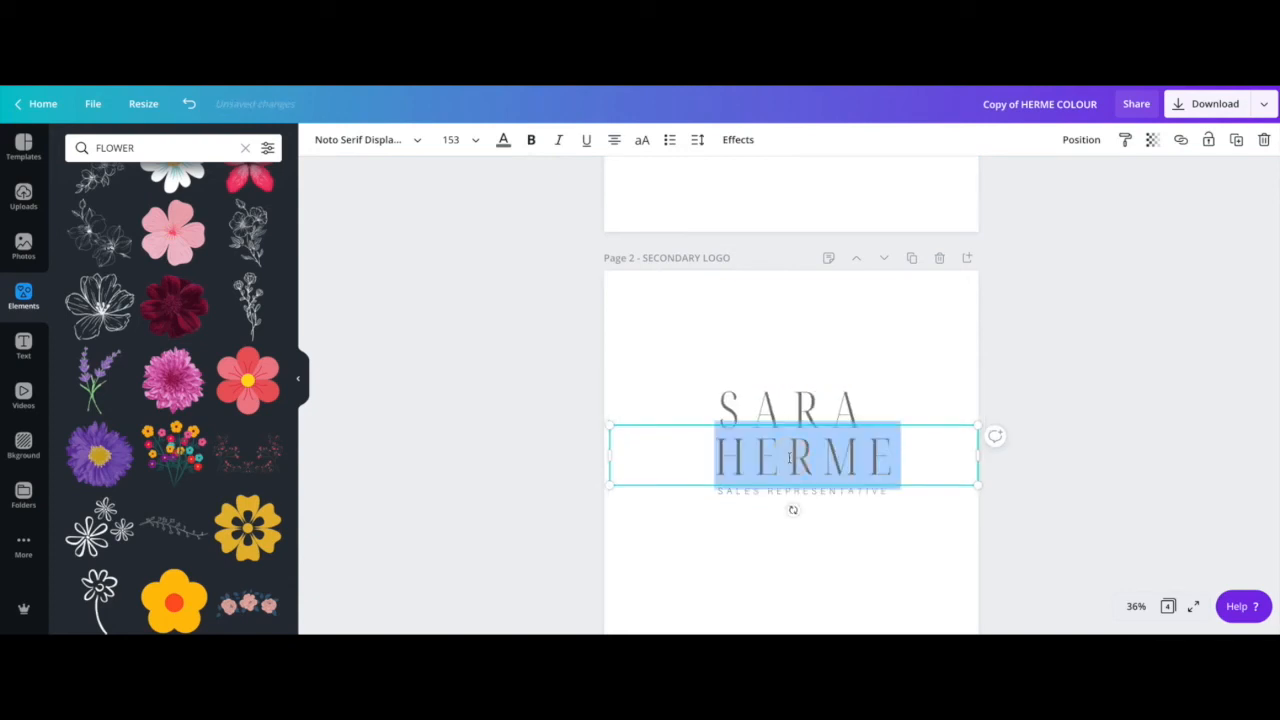
{"action": "type", "text": "SMITH"}
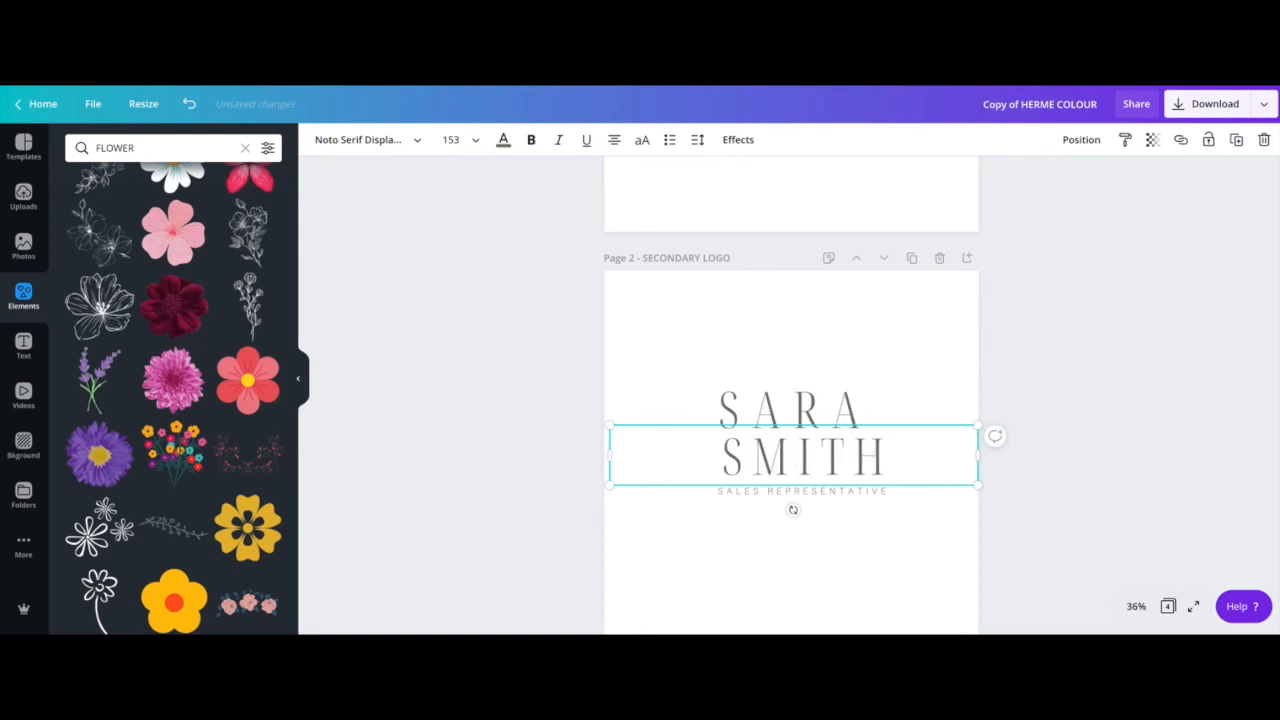
{"action": "left_click", "coordinate": [754, 529]}
Step: Centre the SARA and SMITH lines on the page
{"action": "left_click_drag", "start_coordinate": [820, 451], "coordinate": [814, 458]}
{"action": "left_click", "coordinate": [800, 490]}
{"action": "left_click", "coordinate": [795, 412]}
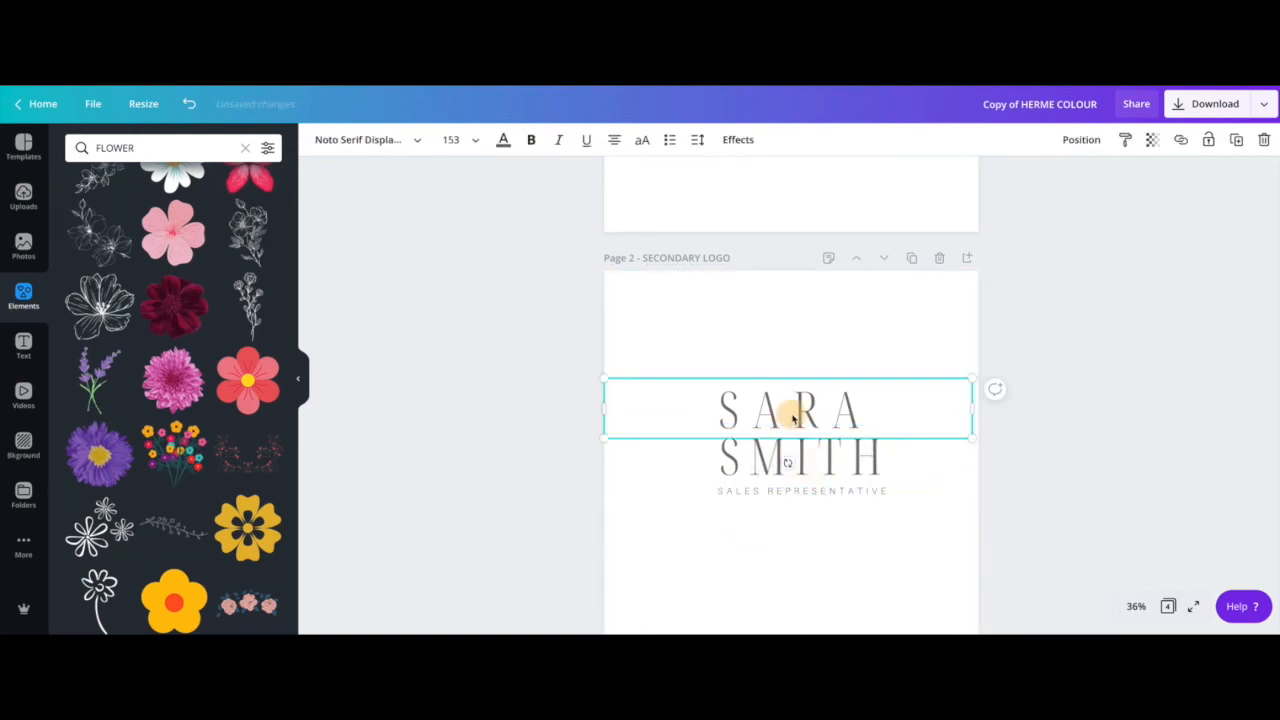
{"action": "left_click_drag", "start_coordinate": [789, 413], "coordinate": [792, 412]}
{"action": "left_click", "coordinate": [772, 492]}
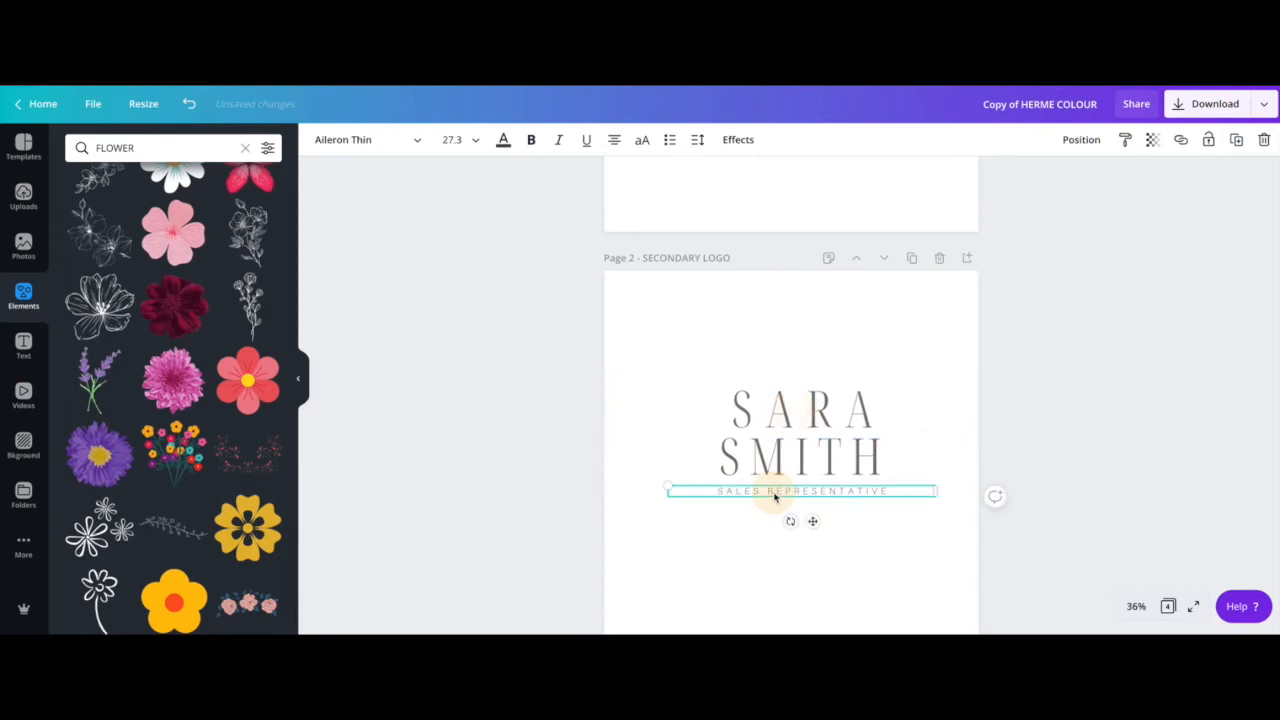
Step: Replace SALES REPRESENTATIVE with REALTOR at size 32 and letter spacing 800
{"action": "double_click", "coordinate": [773, 492]}
{"action": "type", "text": "REALTOR"}
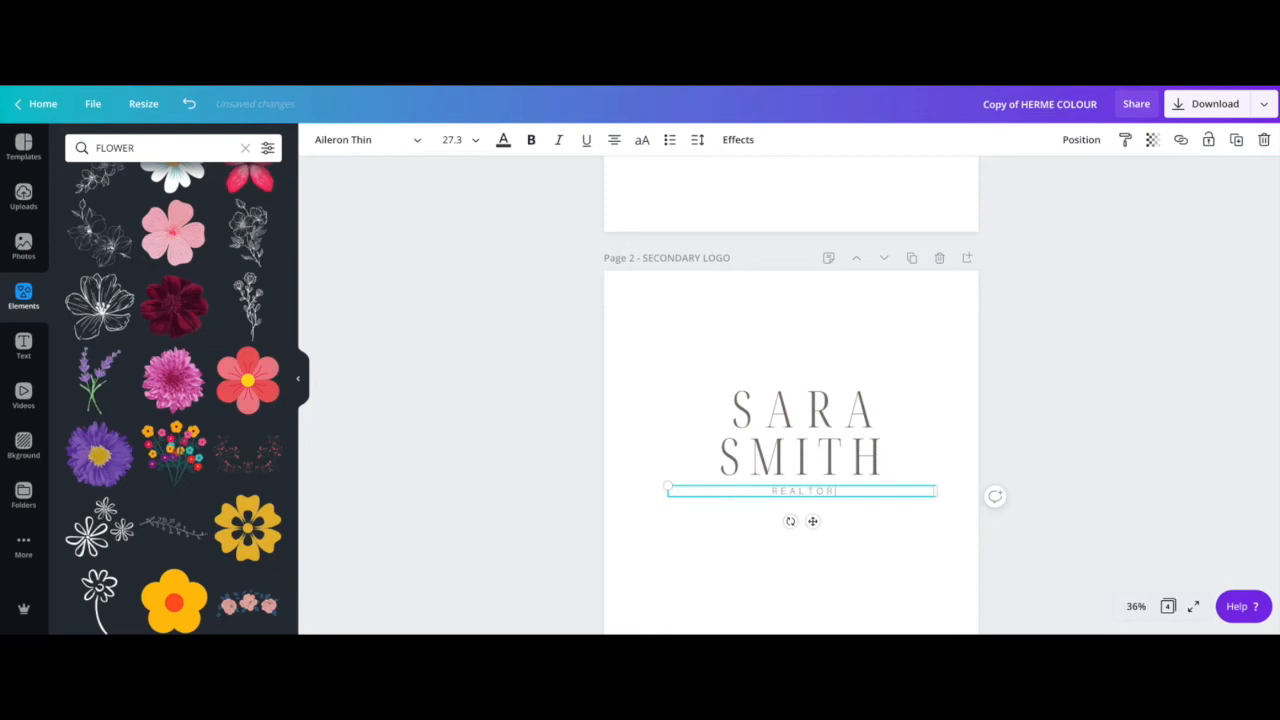
{"action": "left_click_drag", "start_coordinate": [830, 491], "coordinate": [765, 491]}
{"action": "left_click", "coordinate": [476, 139]}
{"action": "scroll", "coordinate": [477, 311], "scroll_direction": "down", "scroll_amount": 2}
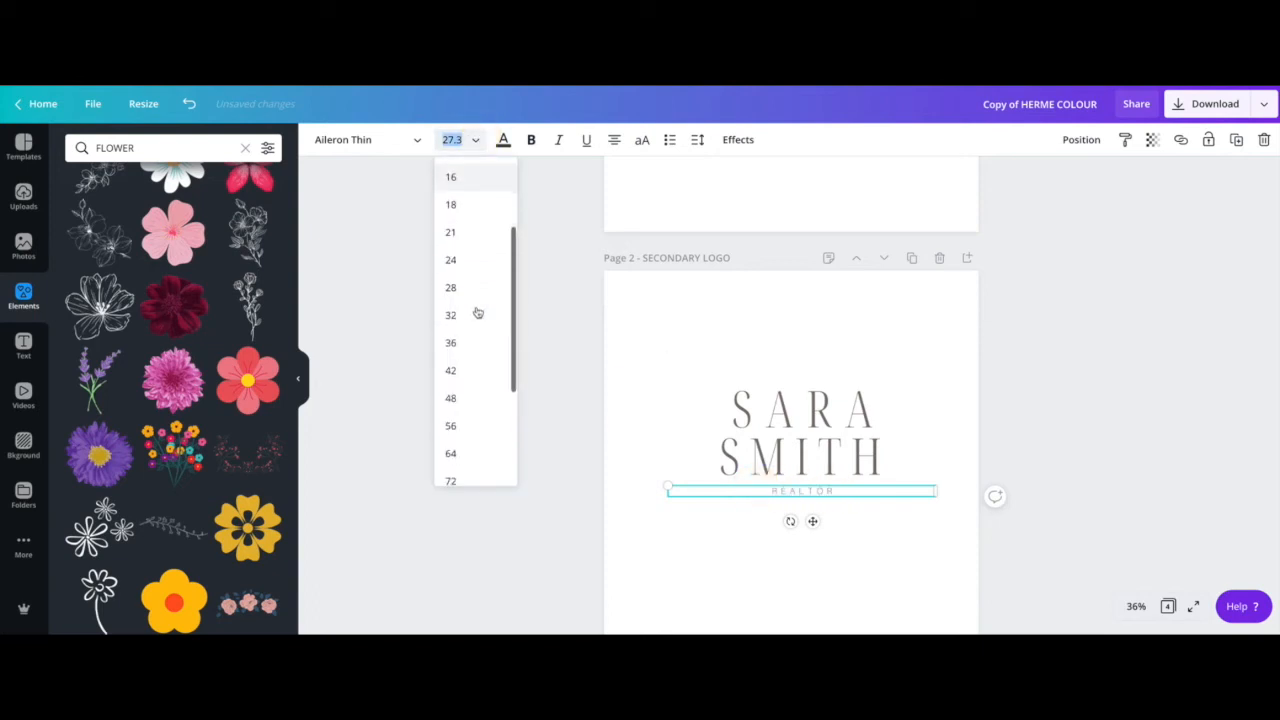
{"action": "left_click", "coordinate": [466, 316]}
{"action": "left_click", "coordinate": [697, 139]}
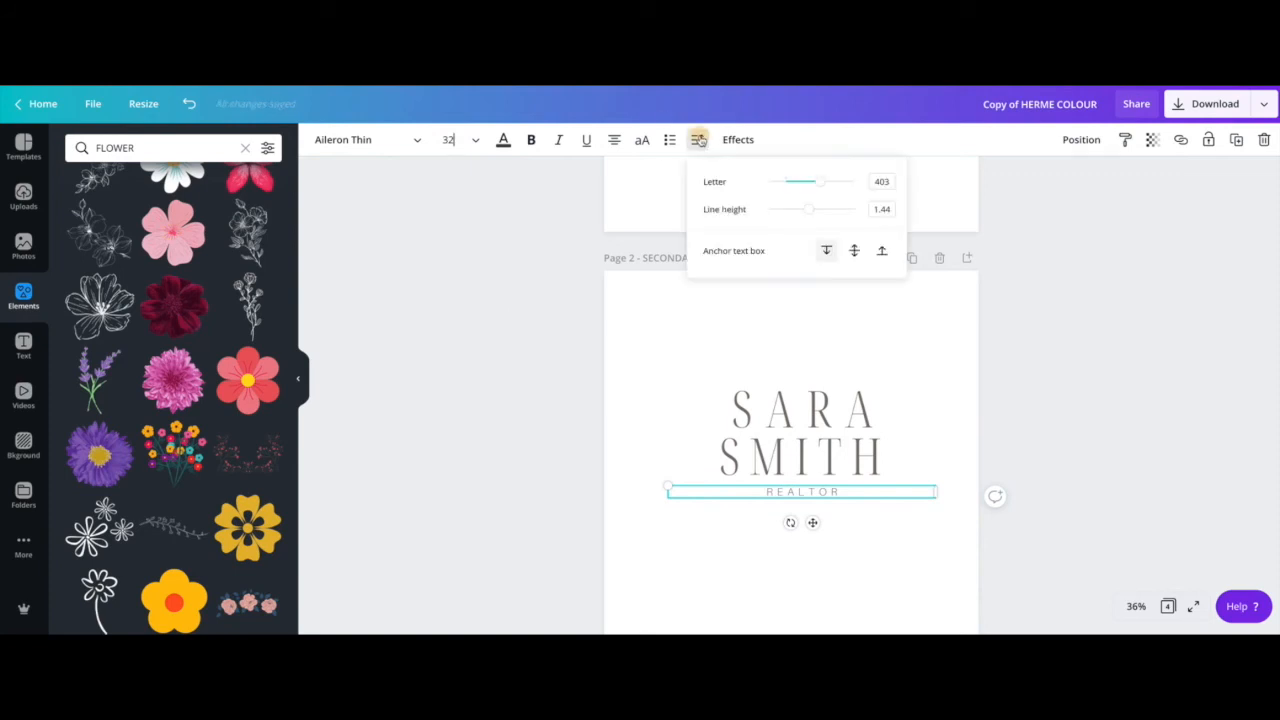
{"action": "left_click_drag", "start_coordinate": [821, 181], "coordinate": [883, 180]}
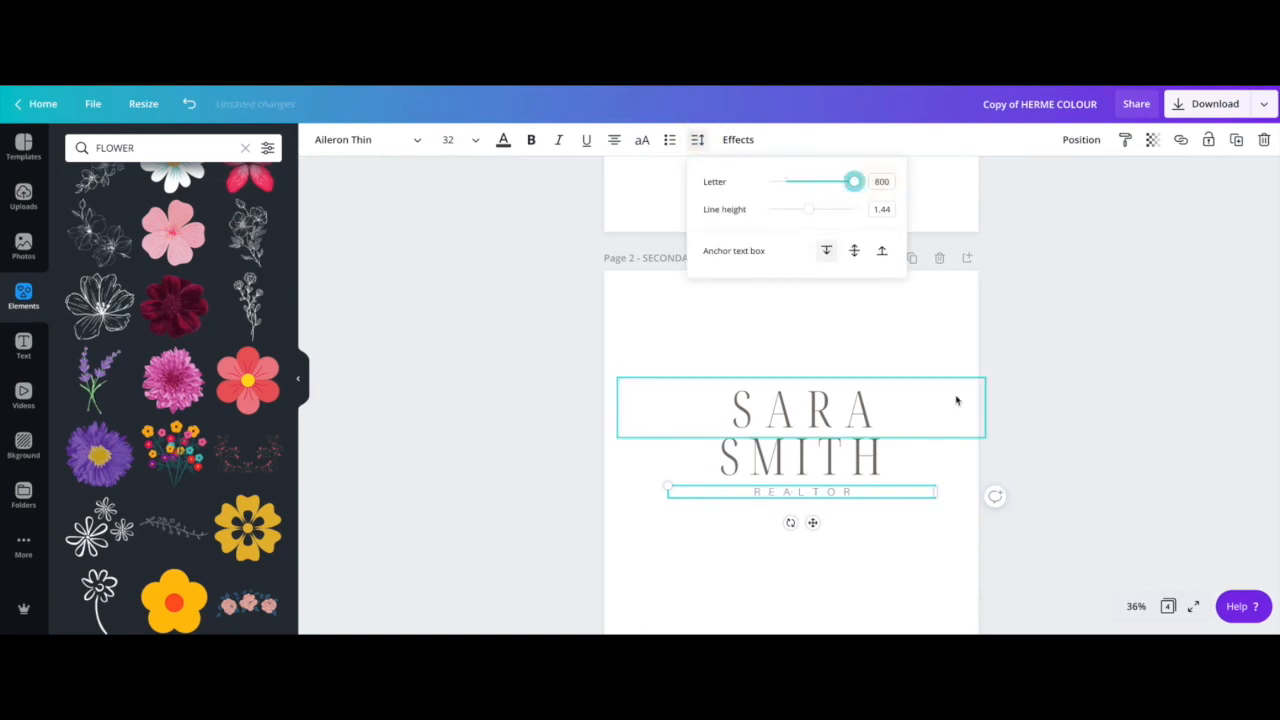
Step: Move SARA, SMITH and REALTOR together slightly lower-left
{"action": "left_click", "coordinate": [886, 587]}
{"action": "left_click", "coordinate": [810, 458]}
{"action": "left_click", "coordinate": [812, 412], "text": "shift"}
{"action": "left_click", "coordinate": [810, 491], "text": "shift"}
{"action": "left_click_drag", "start_coordinate": [810, 491], "coordinate": [802, 498]}
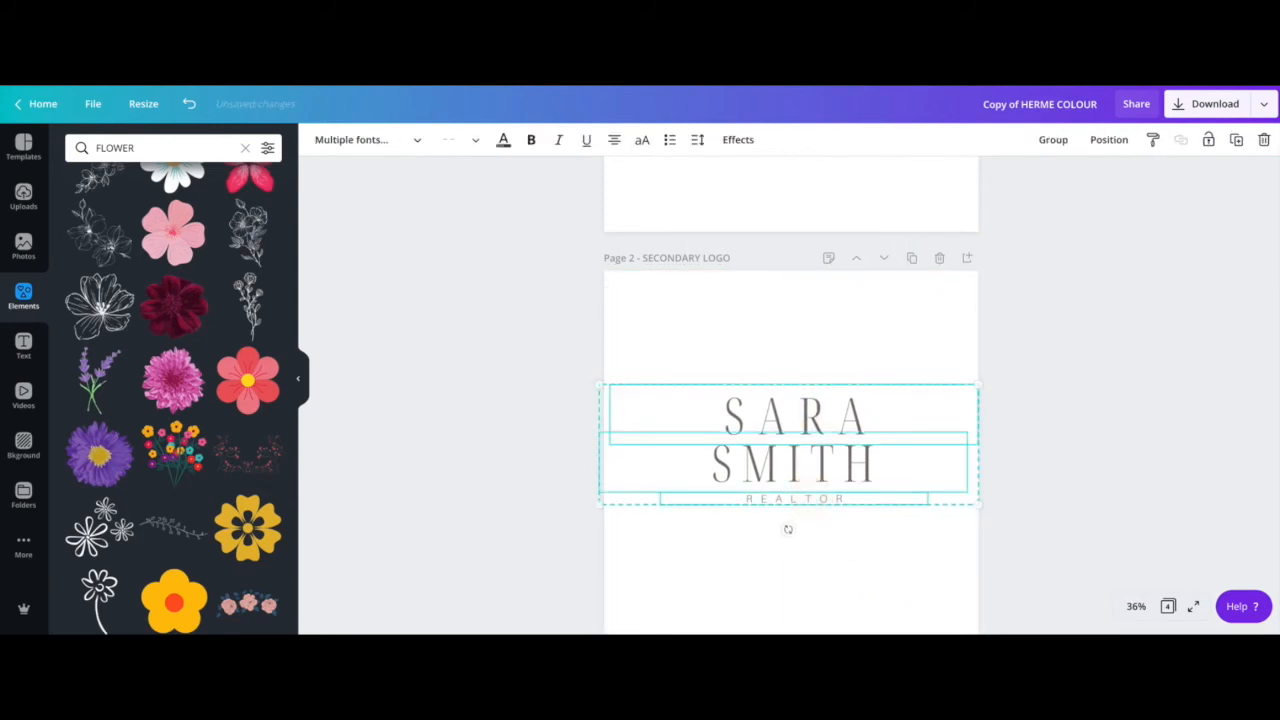
{"action": "left_click", "coordinate": [720, 563]}
{"action": "scroll", "coordinate": [737, 560], "scroll_direction": "down", "scroll_amount": 1}
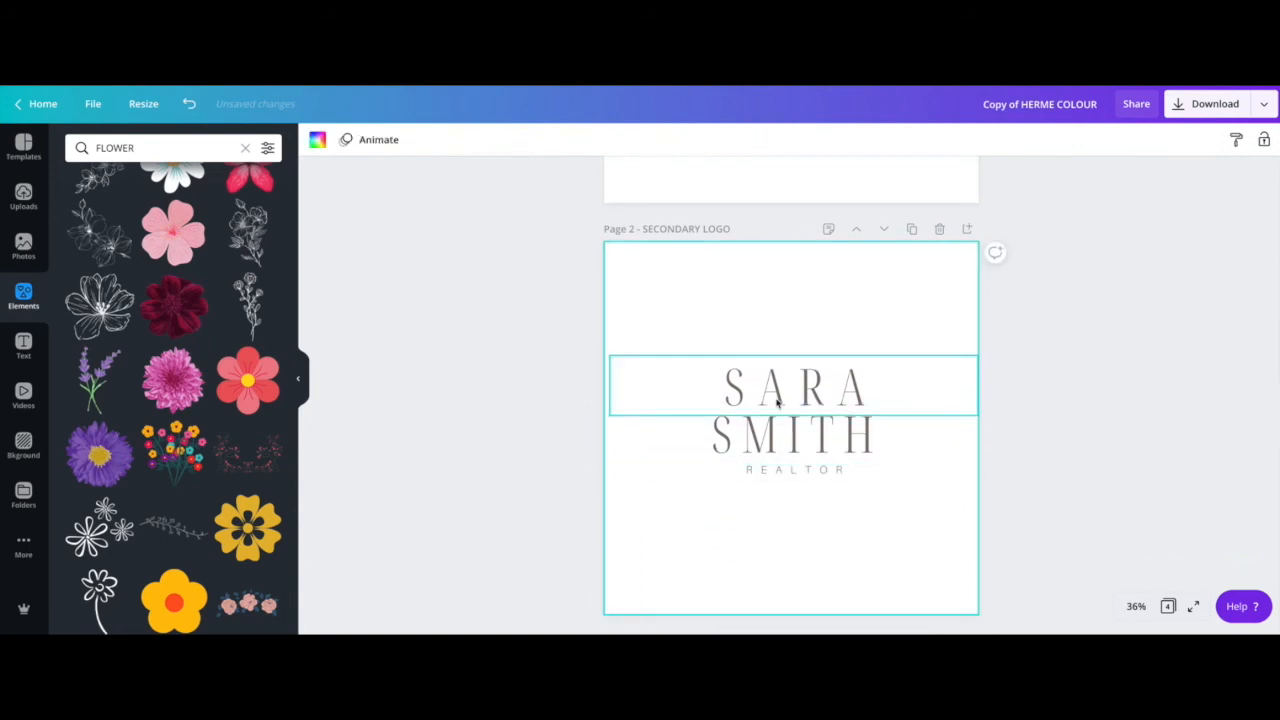
Step: Scroll down to Page 3 - SUBMARK 1 with its large letter H
{"action": "scroll", "coordinate": [787, 422], "scroll_direction": "up", "scroll_amount": 5}
{"action": "scroll", "coordinate": [788, 421], "scroll_direction": "up", "scroll_amount": 1}
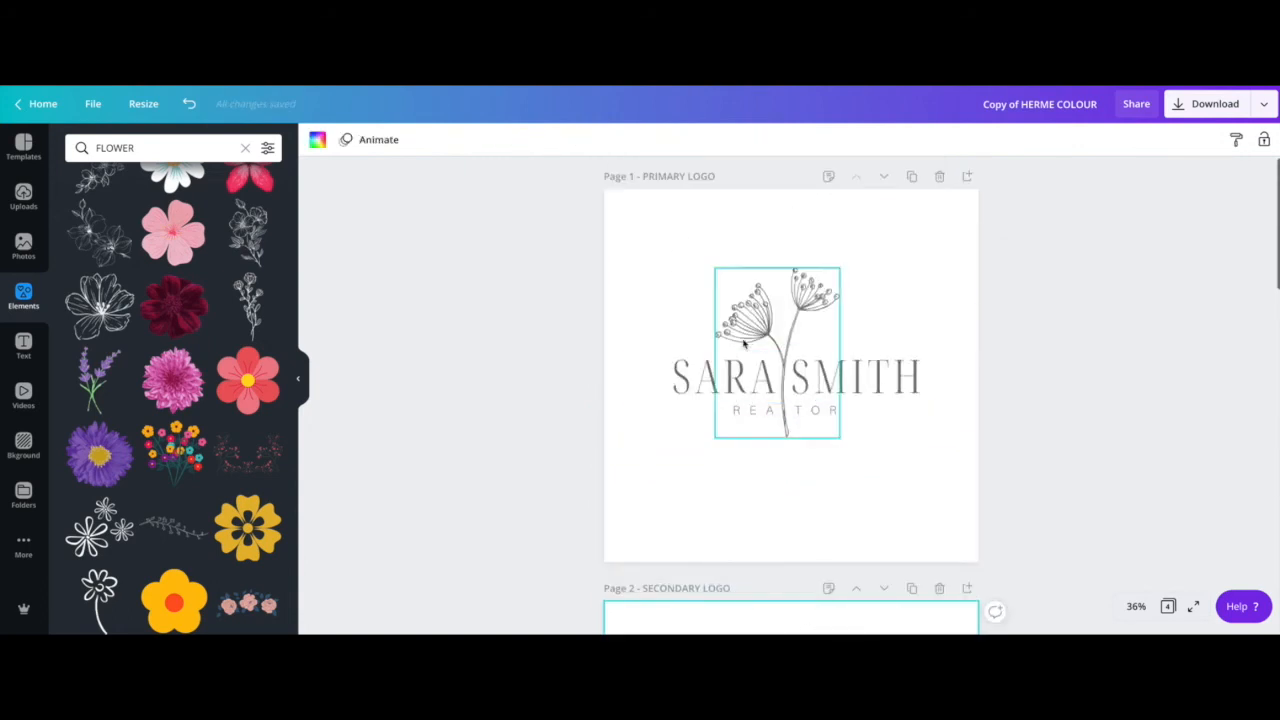
{"action": "scroll", "coordinate": [726, 391], "scroll_direction": "down", "scroll_amount": 1}
{"action": "scroll", "coordinate": [726, 391], "scroll_direction": "down", "scroll_amount": 8}
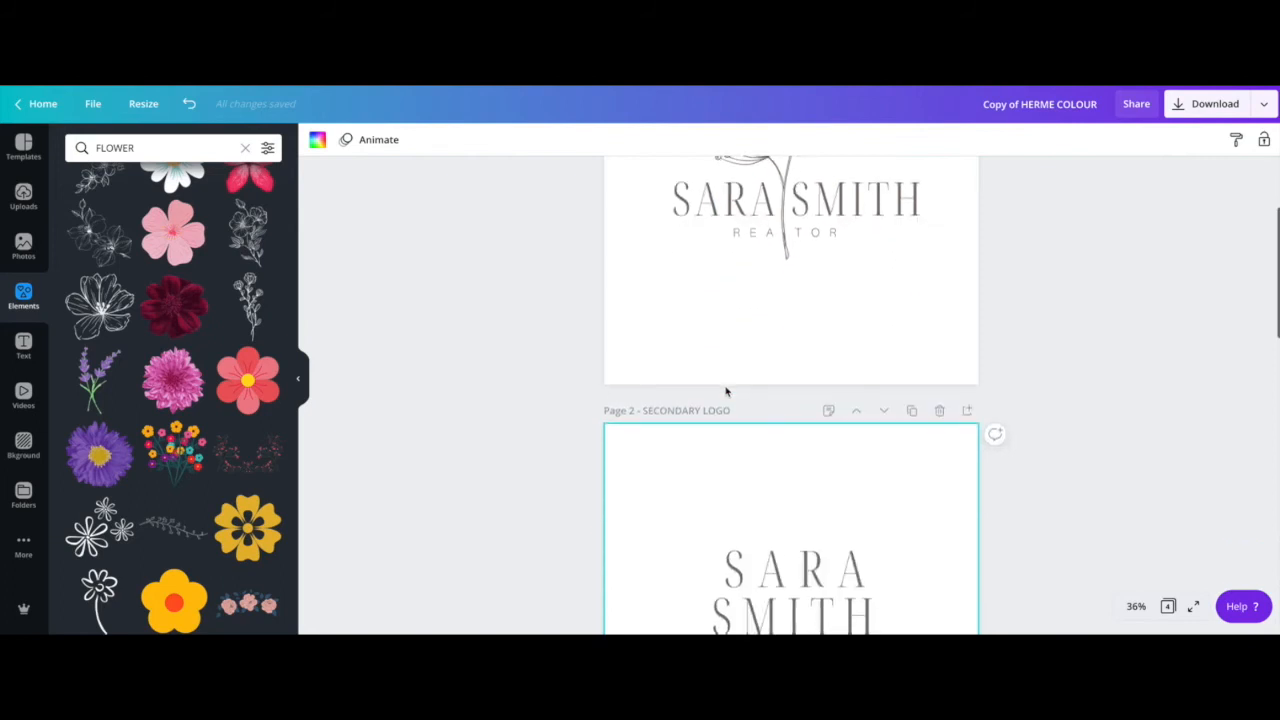
{"action": "scroll", "coordinate": [736, 372], "scroll_direction": "down", "scroll_amount": 1}
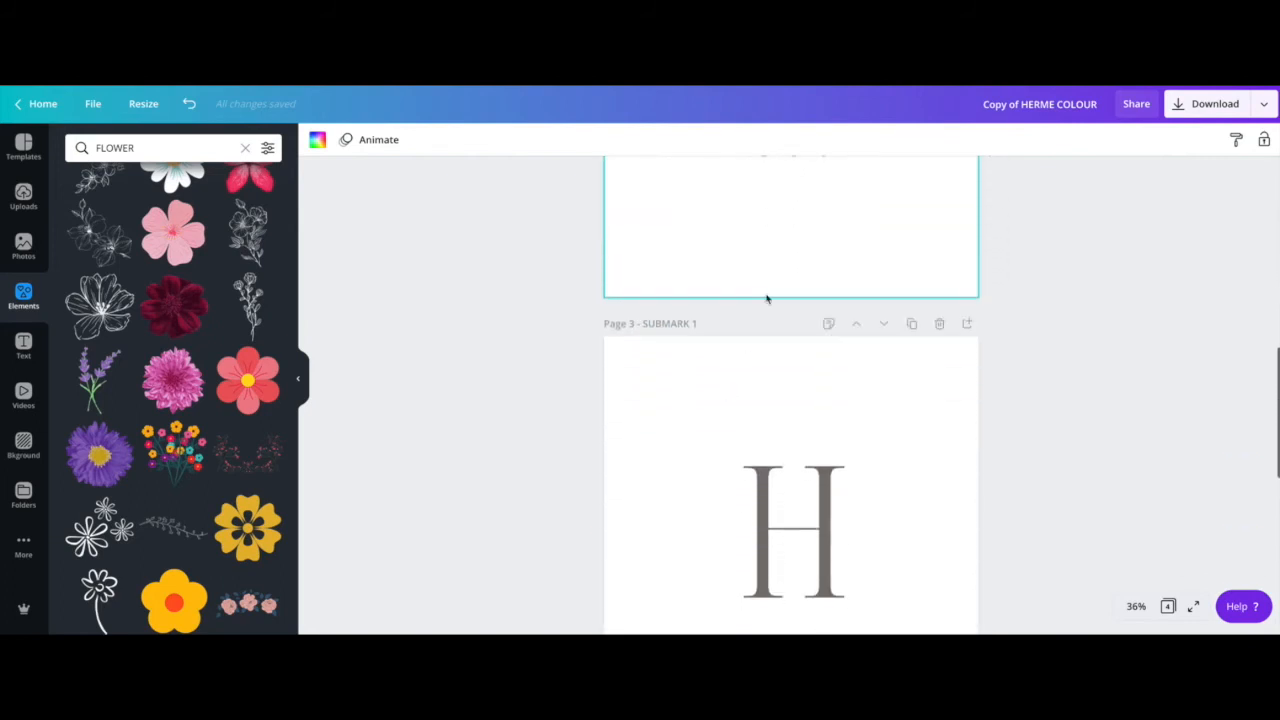
{"action": "scroll", "coordinate": [823, 346], "scroll_direction": "down", "scroll_amount": 2}
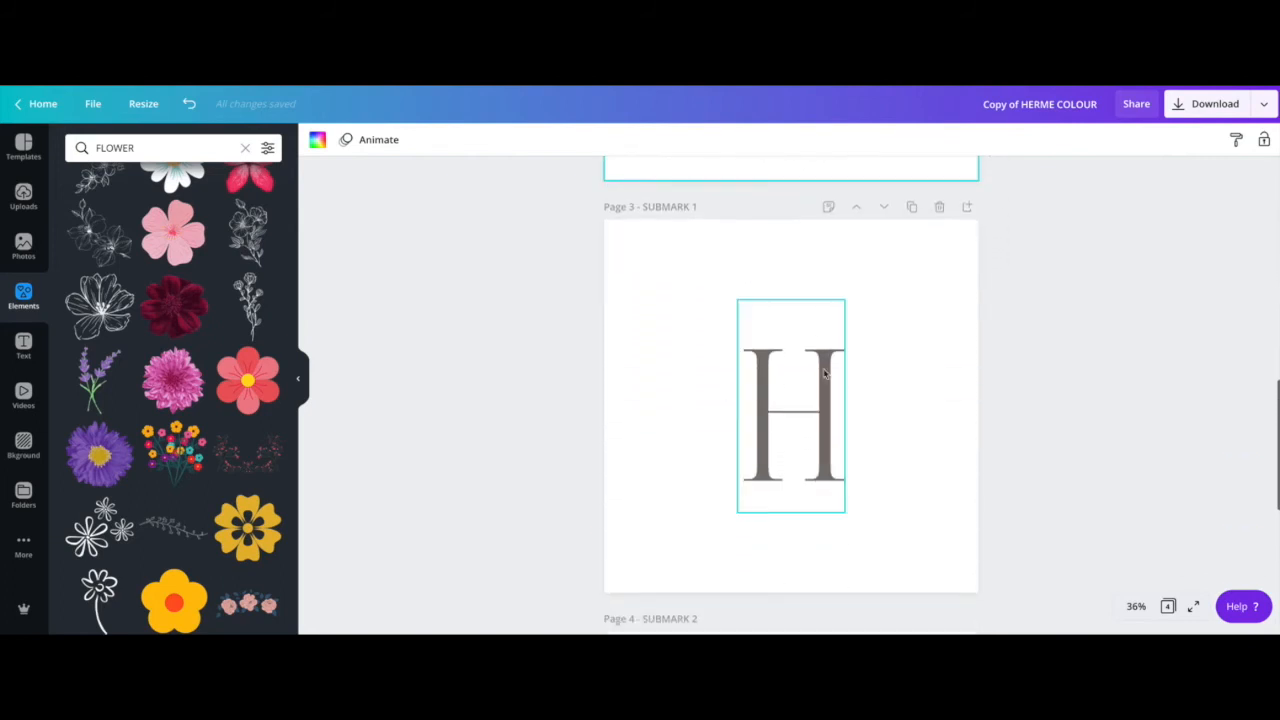
Step: Replace the large H on the Page 3 submark with S
{"action": "left_click", "coordinate": [754, 394]}
{"action": "double_click", "coordinate": [754, 394]}
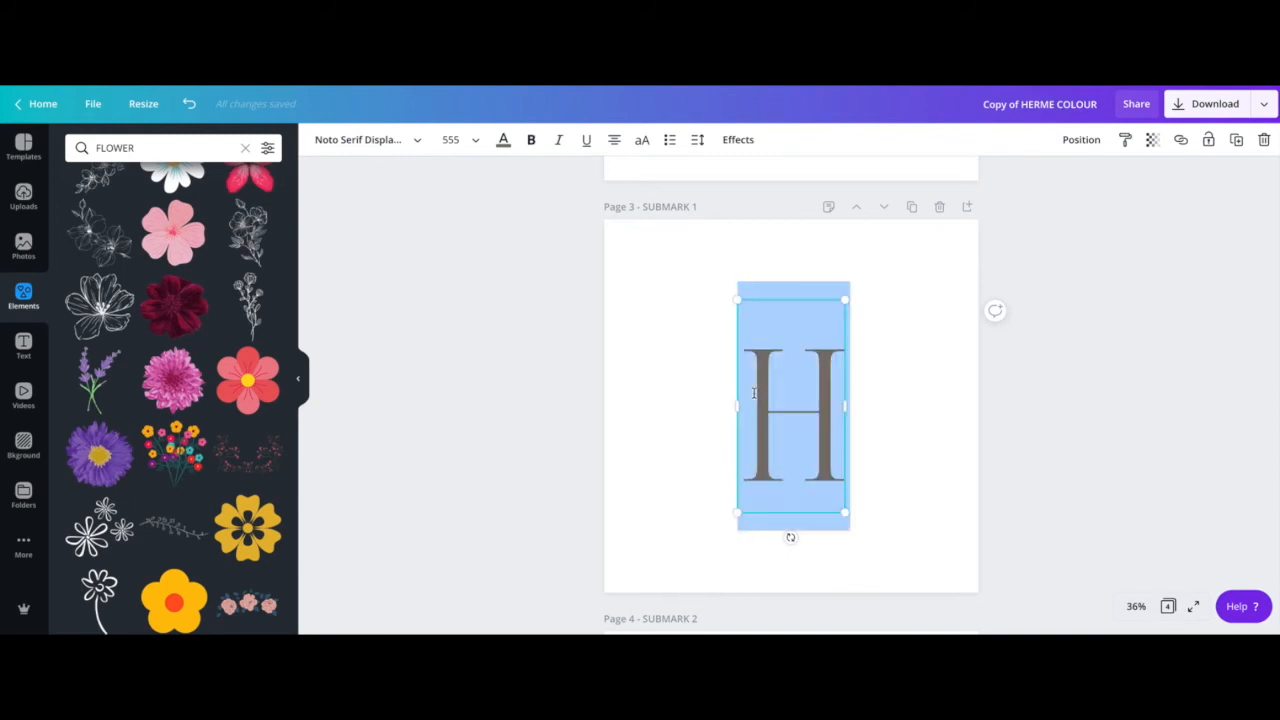
{"action": "type", "text": "S"}
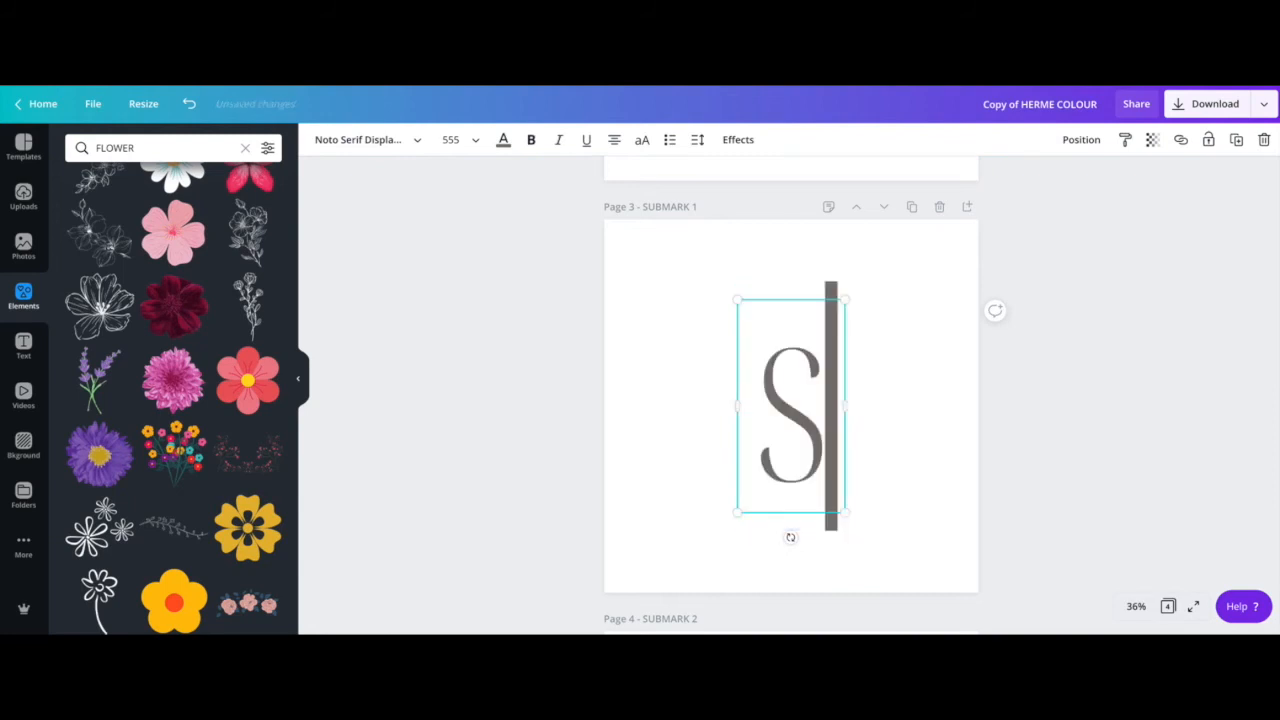
{"action": "left_click", "coordinate": [551, 379]}
{"action": "scroll", "coordinate": [551, 379], "scroll_direction": "up", "scroll_amount": 8}
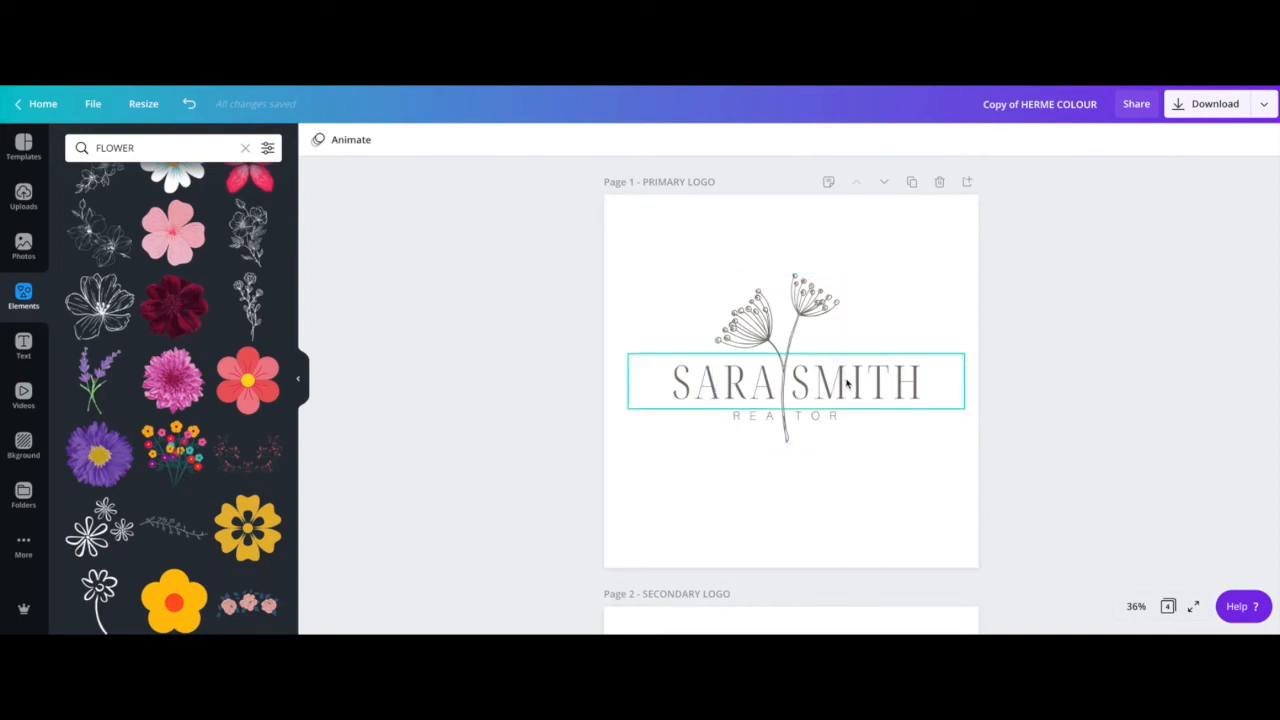
Step: Nudge the S submark on Page 3 slightly up, keeping it horizontally centred
{"action": "scroll", "coordinate": [845, 388], "scroll_direction": "down", "scroll_amount": 7}
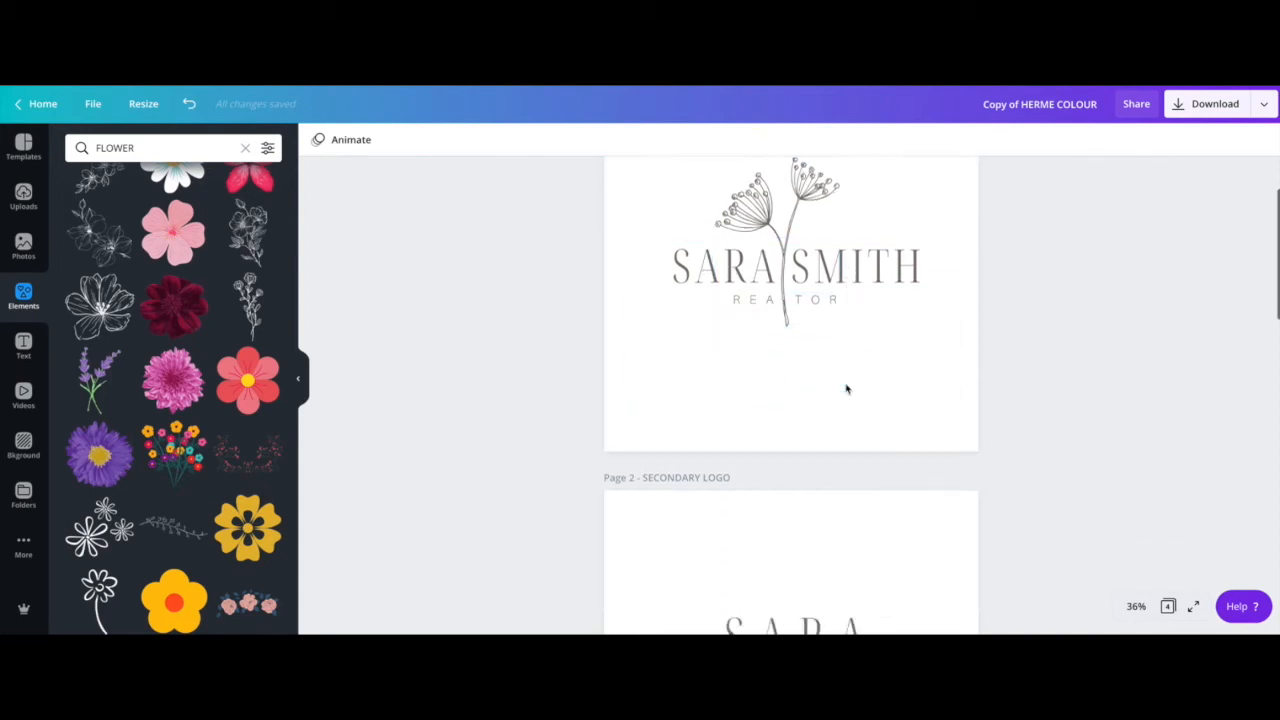
{"action": "scroll", "coordinate": [846, 387], "scroll_direction": "up", "scroll_amount": 3}
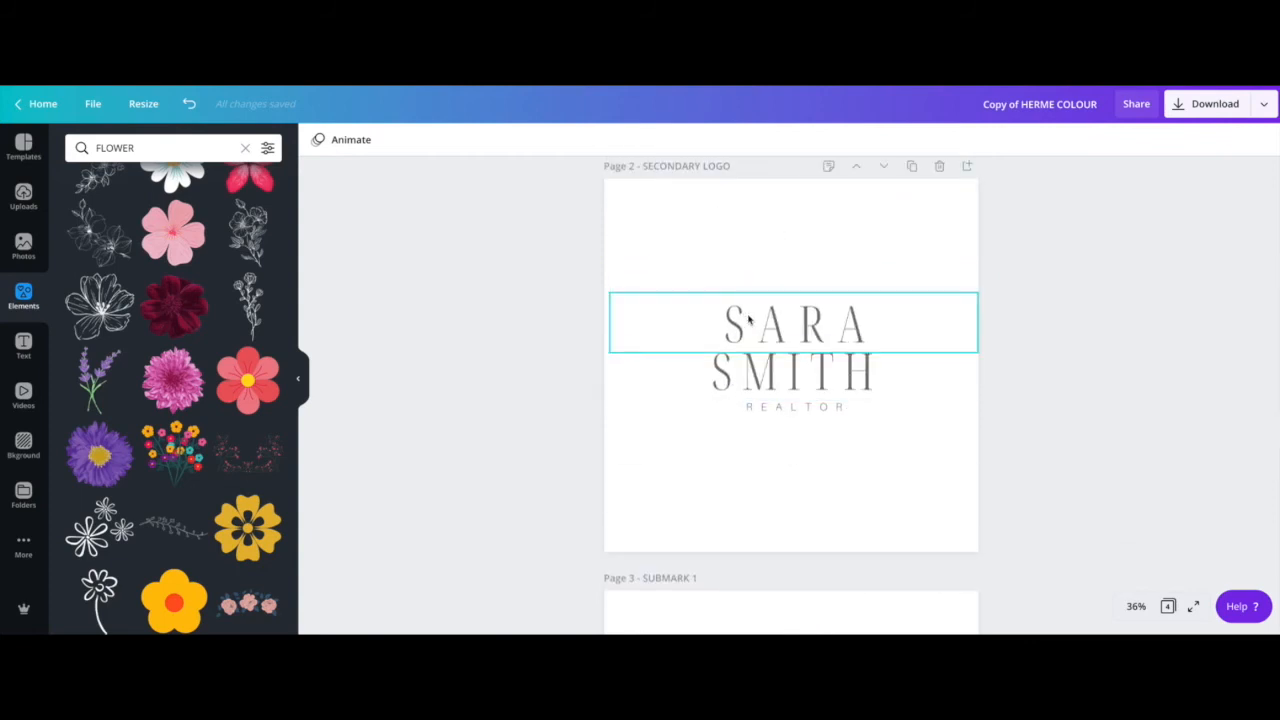
{"action": "scroll", "coordinate": [794, 355], "scroll_direction": "down", "scroll_amount": 4}
{"action": "scroll", "coordinate": [795, 372], "scroll_direction": "up", "scroll_amount": 4}
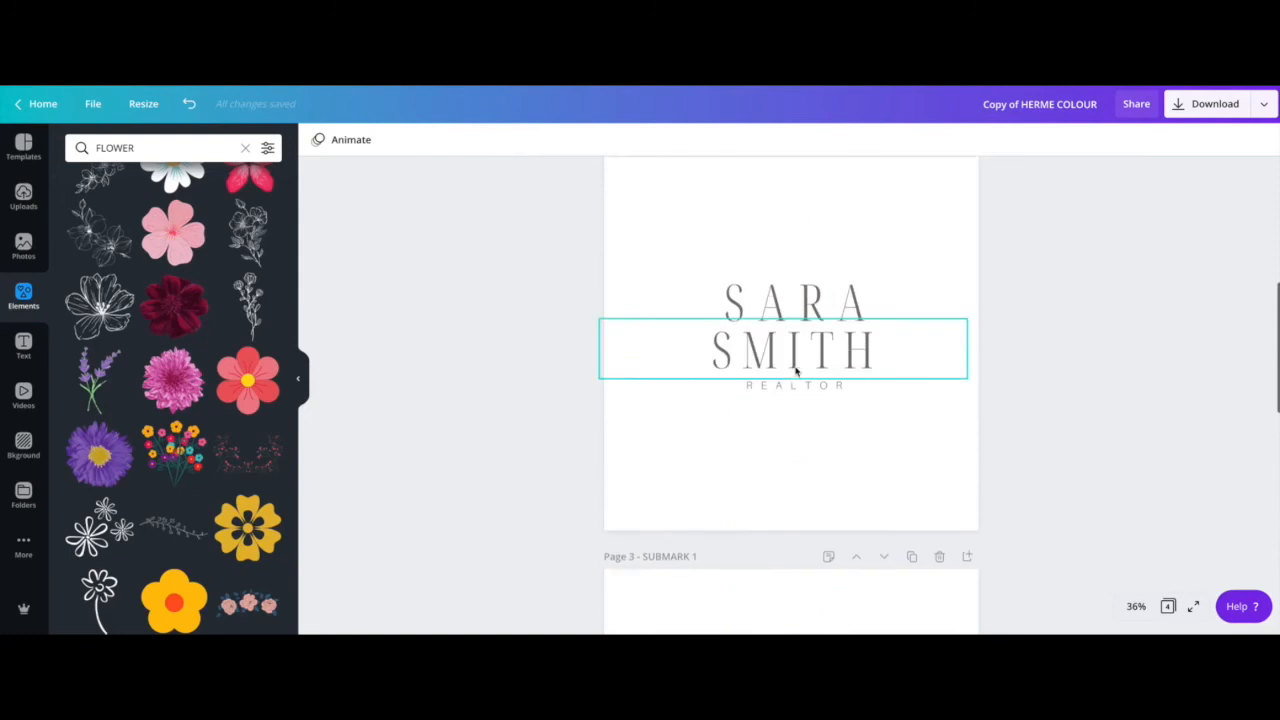
{"action": "scroll", "coordinate": [787, 378], "scroll_direction": "down", "scroll_amount": 1}
{"action": "scroll", "coordinate": [787, 378], "scroll_direction": "down", "scroll_amount": 4}
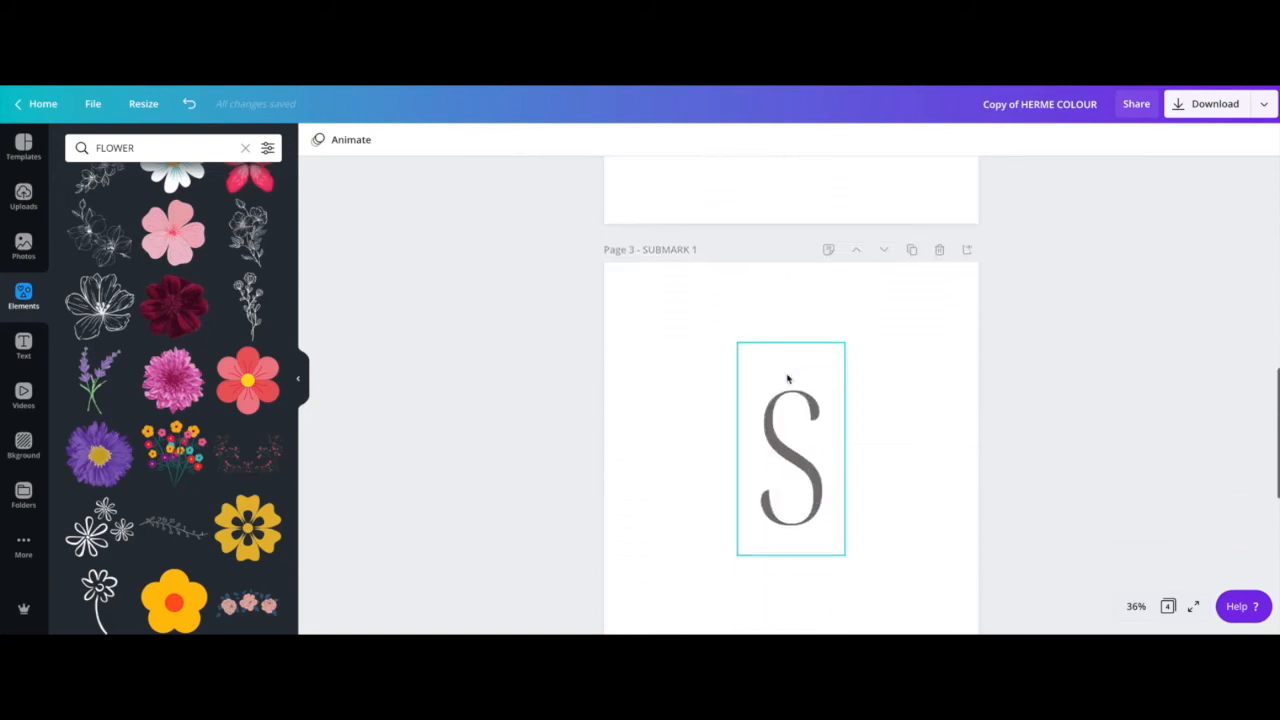
{"action": "left_click", "coordinate": [795, 365]}
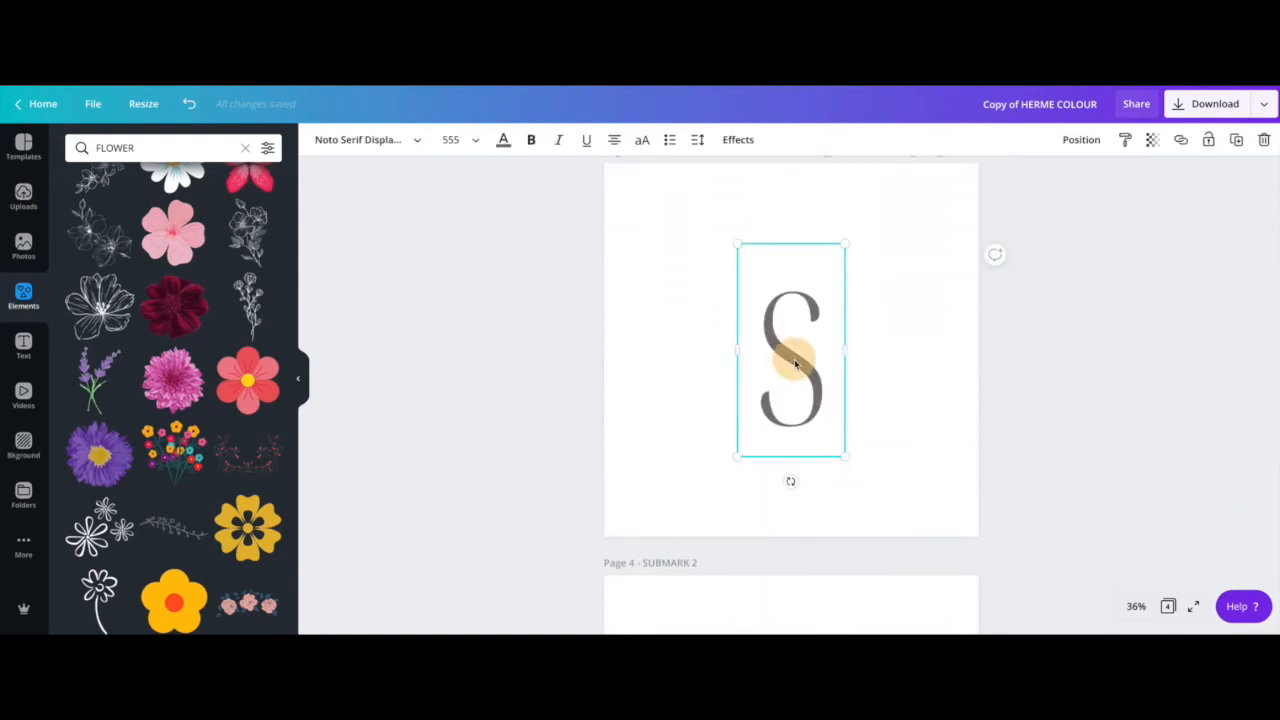
{"action": "left_click_drag", "start_coordinate": [795, 365], "coordinate": [799, 362]}
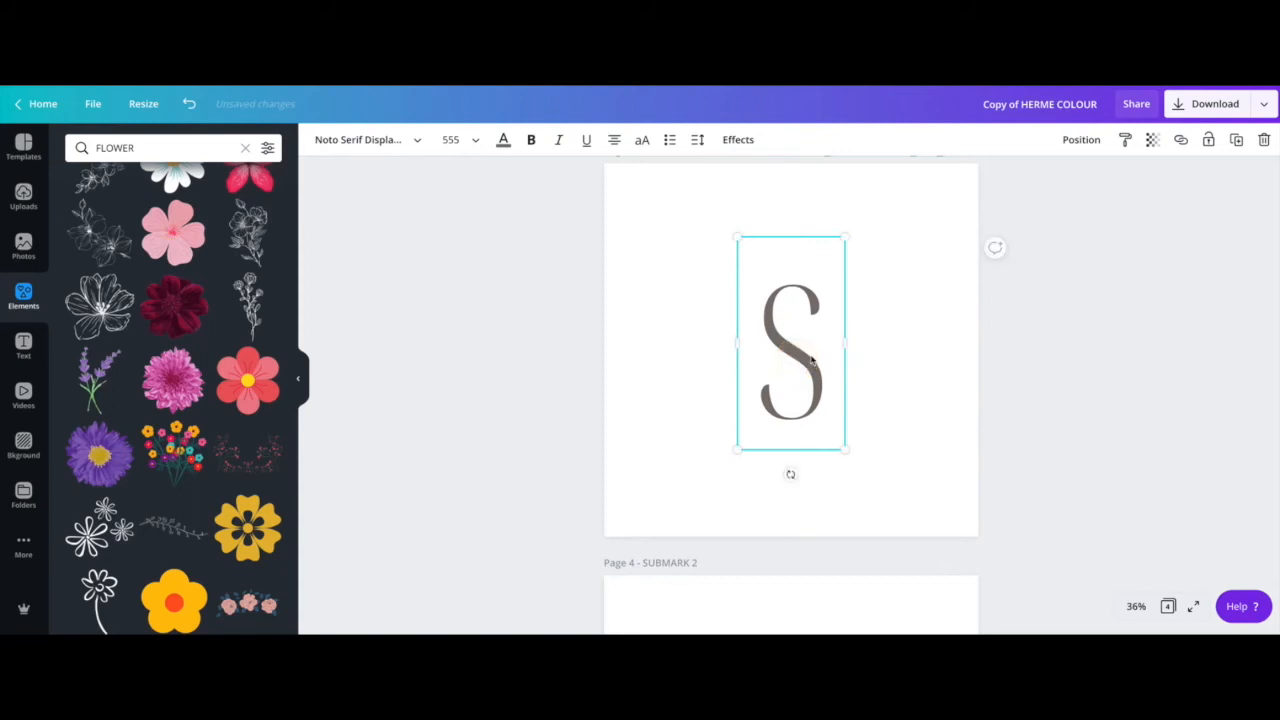
Step: Select the flower drawing in the Page 1 primary logo
{"action": "scroll", "coordinate": [803, 333], "scroll_direction": "up", "scroll_amount": 2}
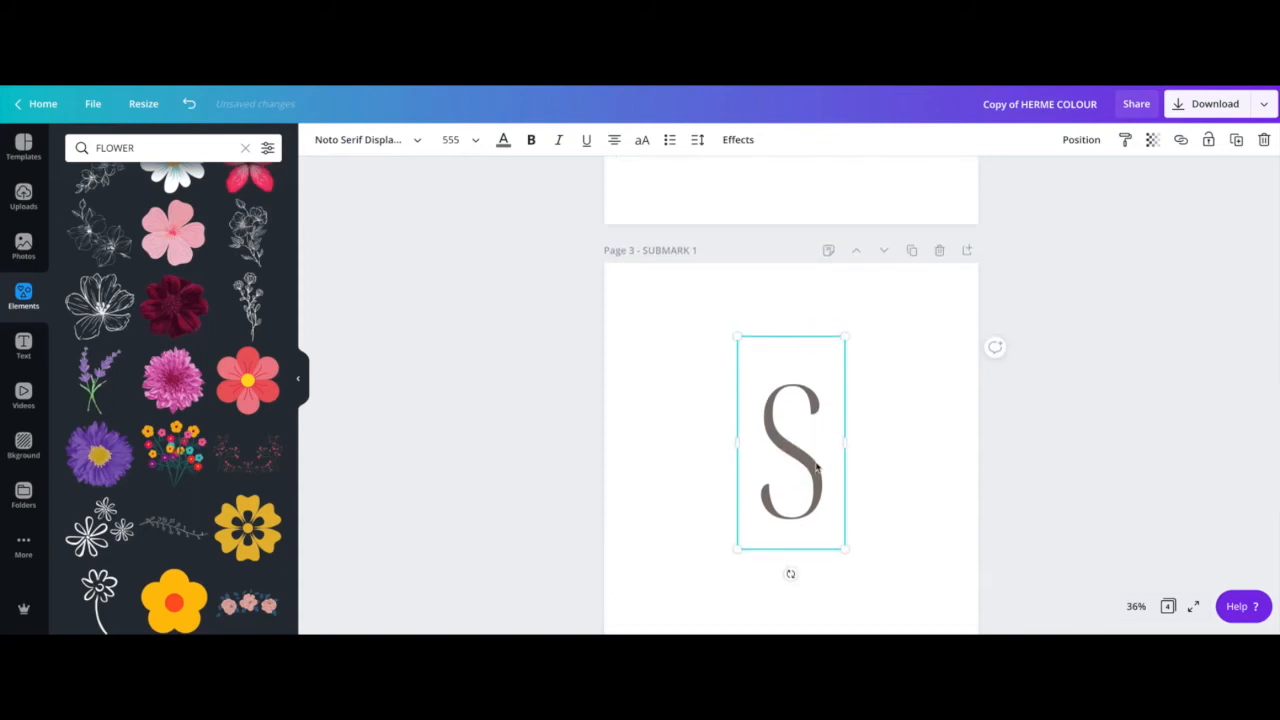
{"action": "scroll", "coordinate": [816, 467], "scroll_direction": "up", "scroll_amount": 10}
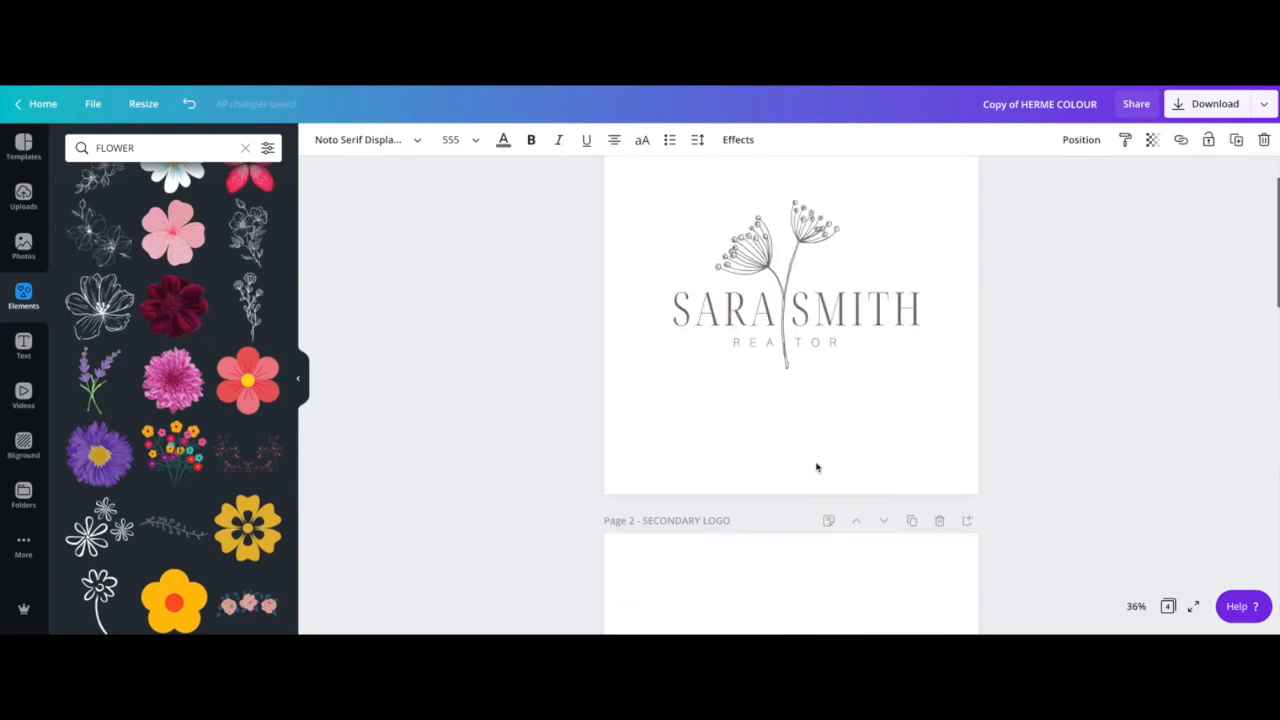
{"action": "scroll", "coordinate": [816, 467], "scroll_direction": "up", "scroll_amount": 2}
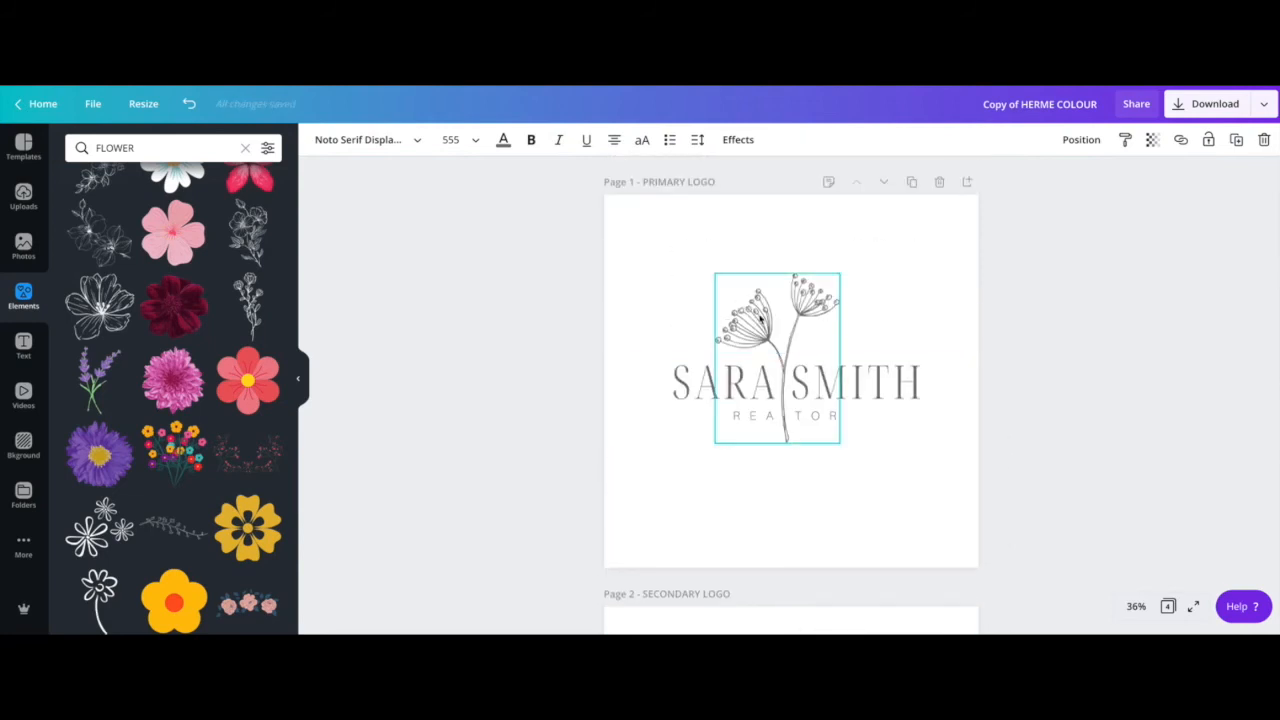
{"action": "scroll", "coordinate": [818, 350], "scroll_direction": "down", "scroll_amount": 10}
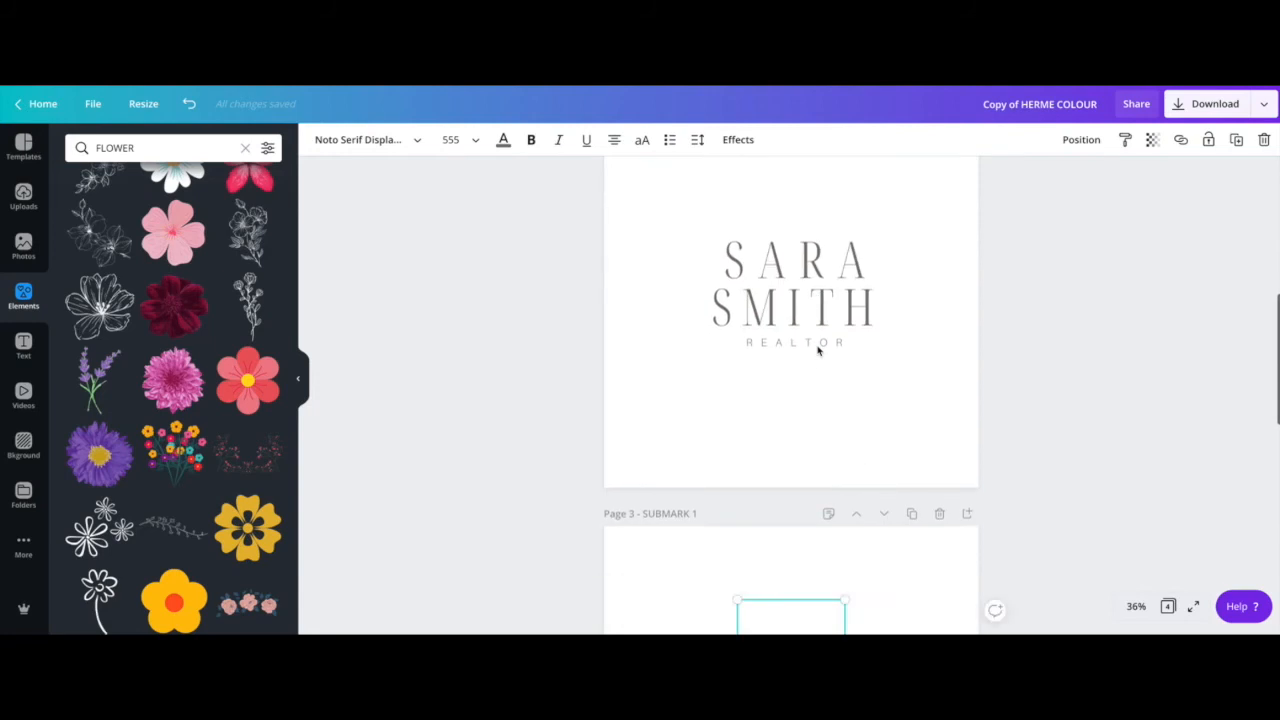
{"action": "scroll", "coordinate": [806, 360], "scroll_direction": "up", "scroll_amount": 1}
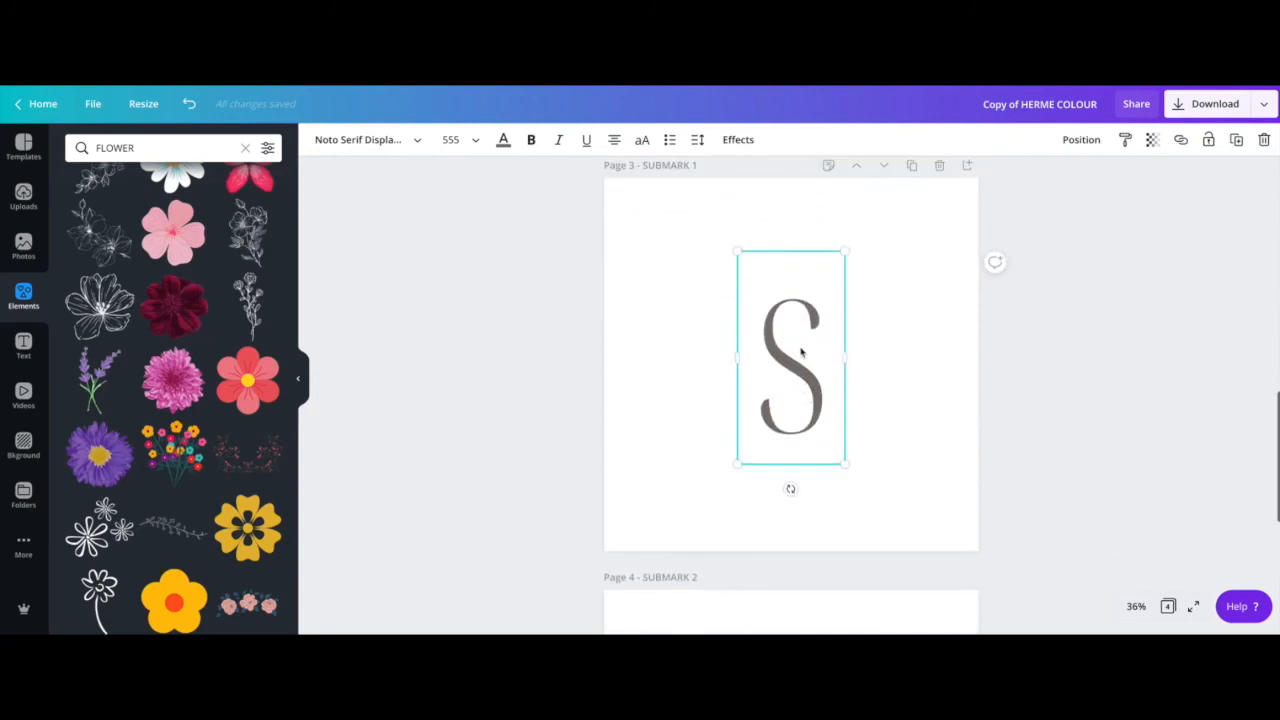
{"action": "scroll", "coordinate": [727, 348], "scroll_direction": "up", "scroll_amount": 3}
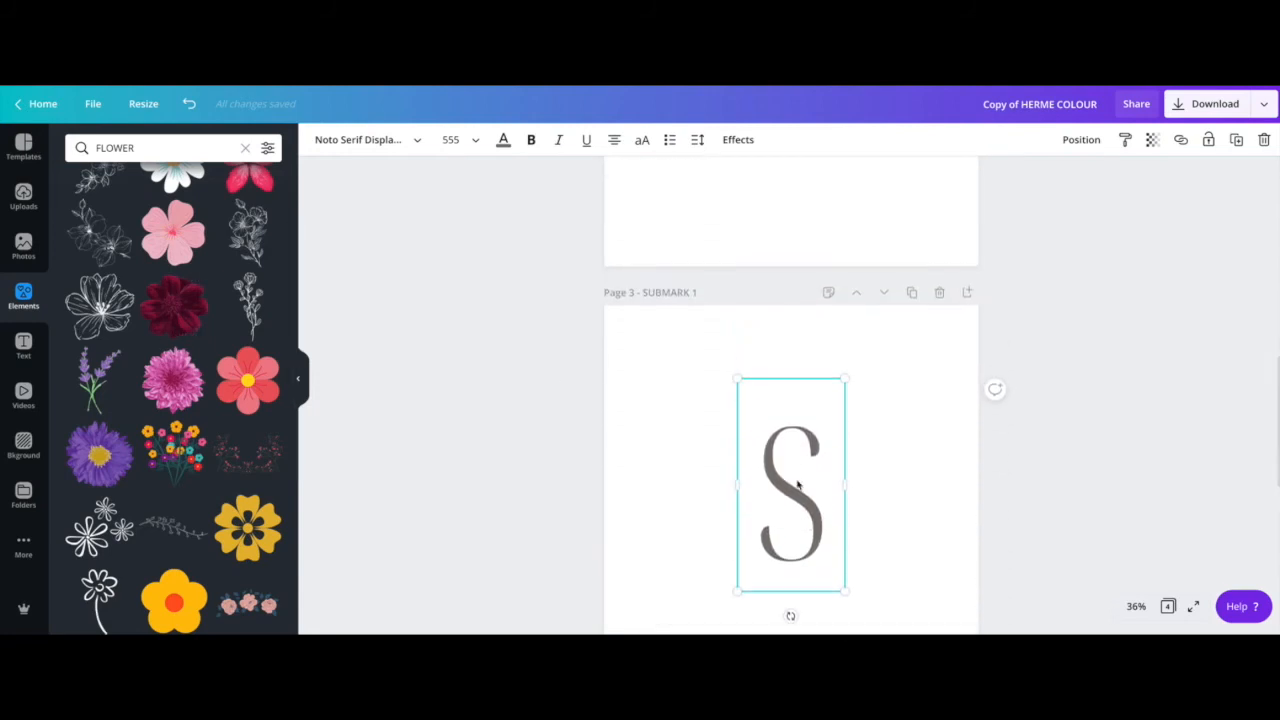
{"action": "scroll", "coordinate": [808, 498], "scroll_direction": "up", "scroll_amount": 15}
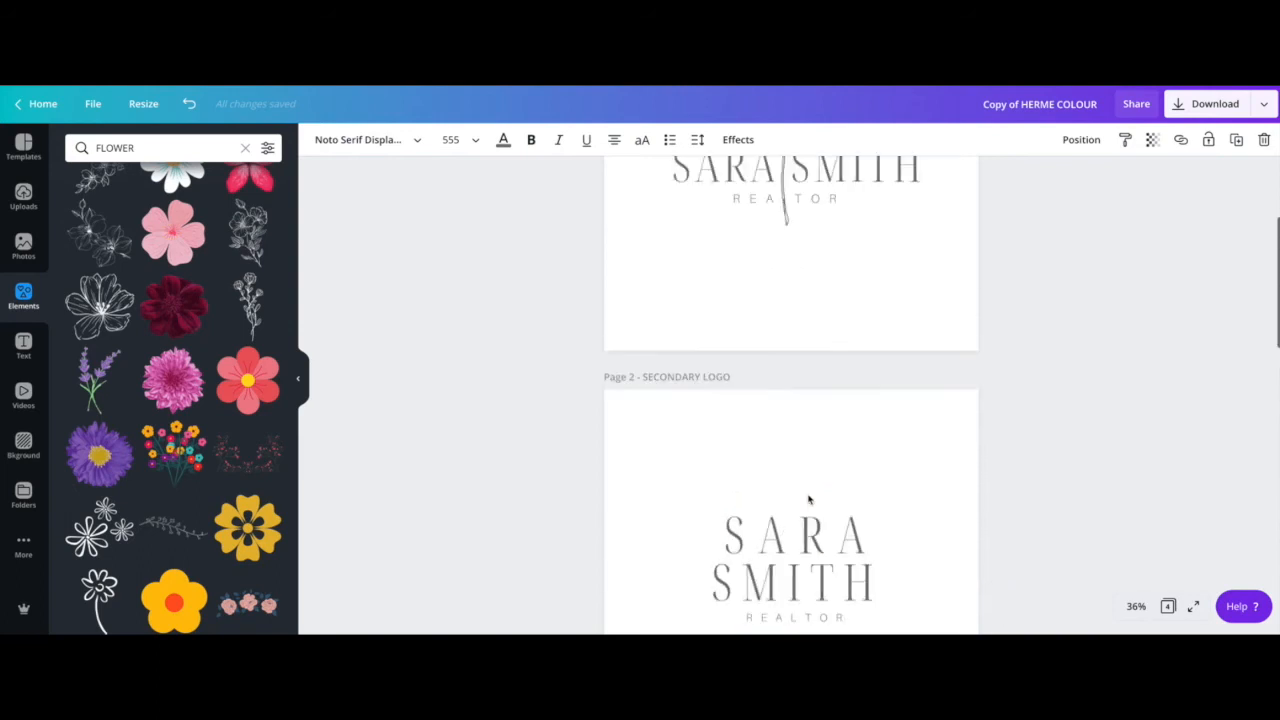
{"action": "left_click", "coordinate": [808, 315]}
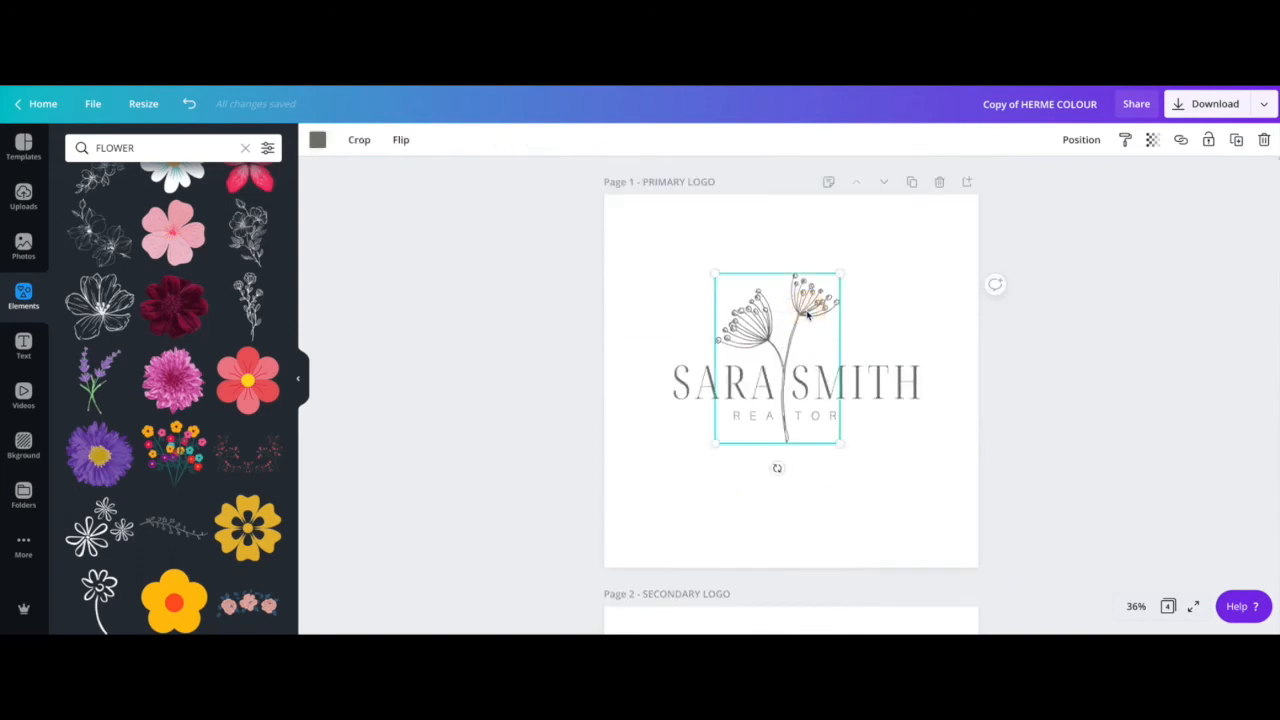
{"action": "scroll", "coordinate": [808, 315], "scroll_direction": "down", "scroll_amount": 20}
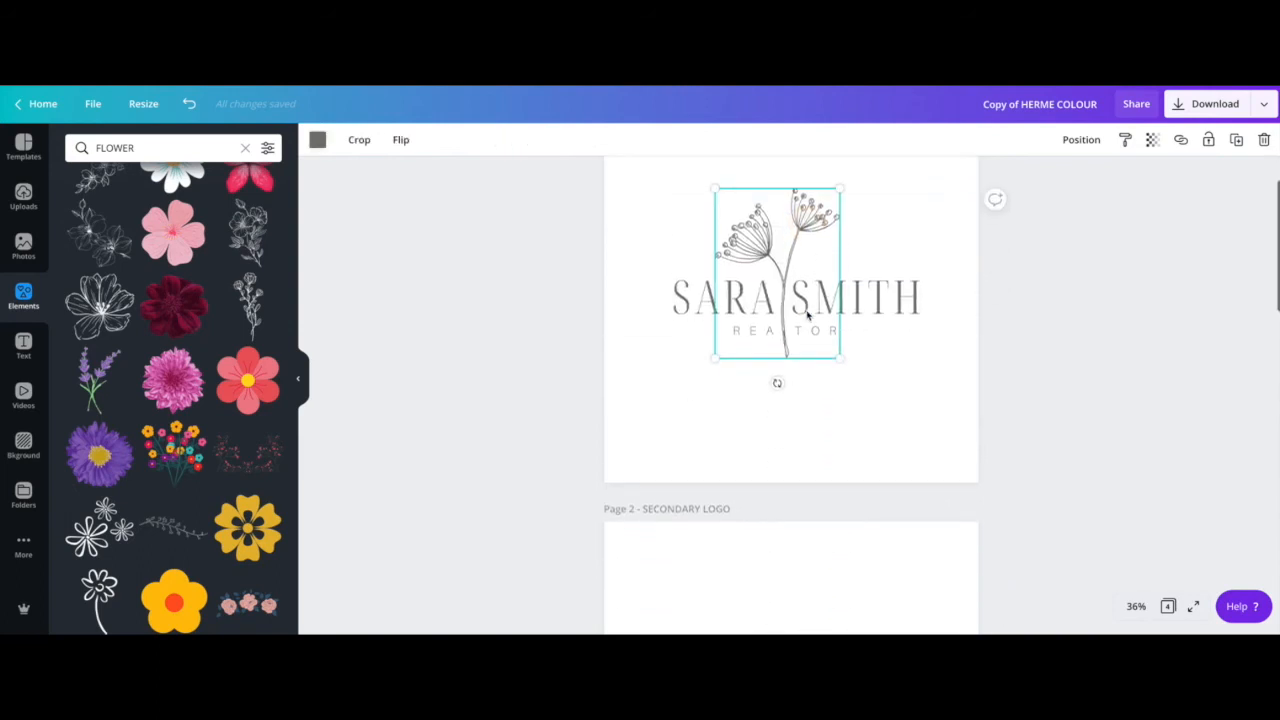
{"action": "scroll", "coordinate": [808, 316], "scroll_direction": "down", "scroll_amount": 2}
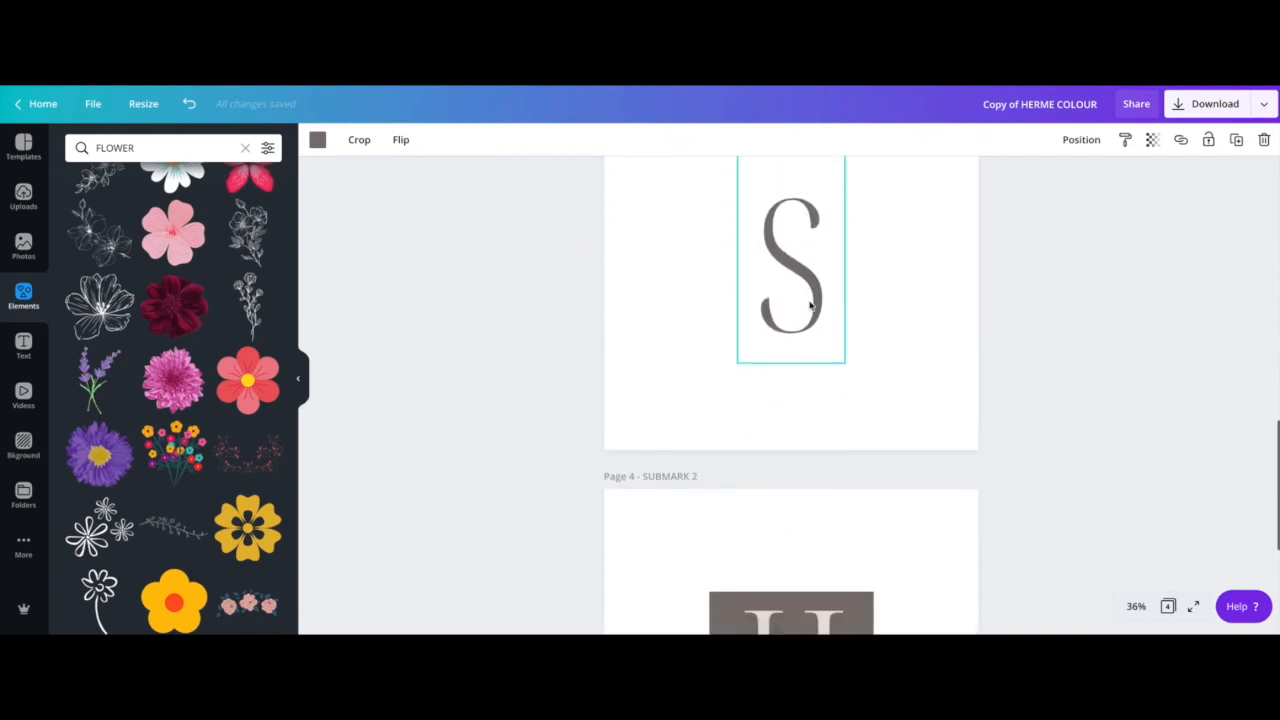
Step: Replace the S on Page 3 with a pasted copy of the flower drawing, nudged down
{"action": "left_click", "coordinate": [808, 310]}
{"action": "scroll", "coordinate": [810, 305], "scroll_direction": "up", "scroll_amount": 3}
{"action": "key", "text": "Delete"}
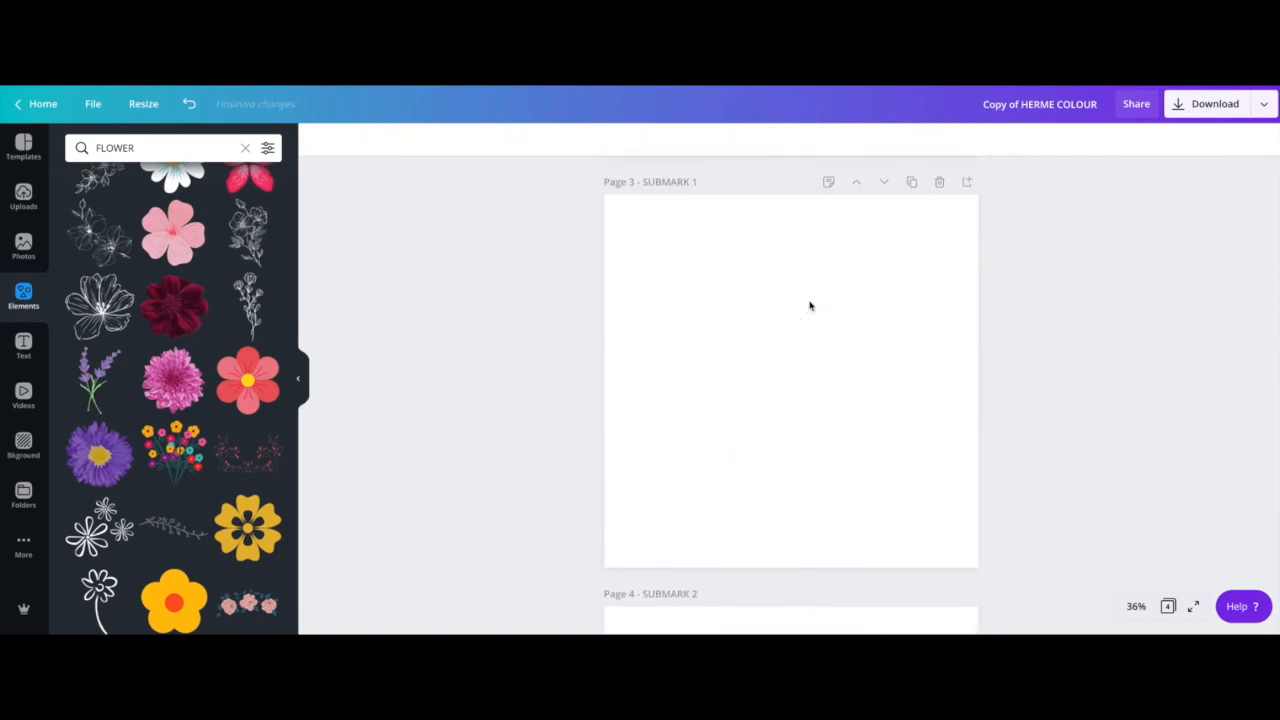
{"action": "key", "text": "ctrl+v"}
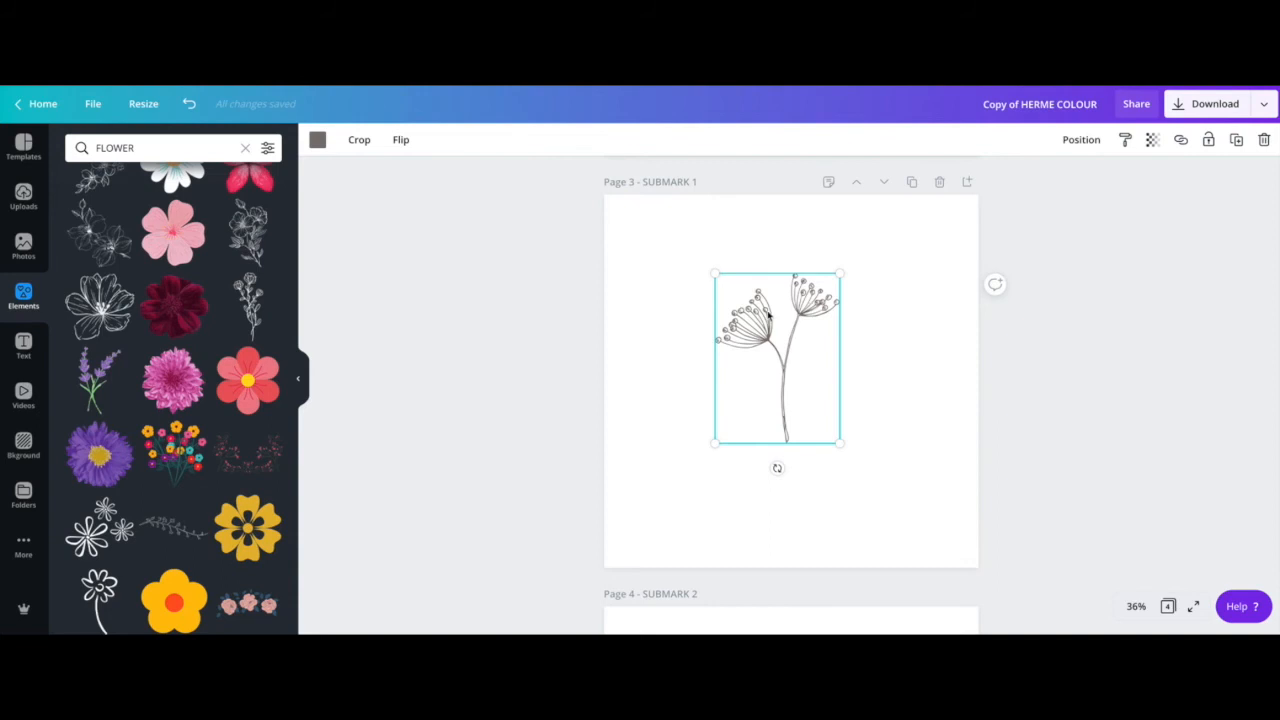
{"action": "mouse_move", "coordinate": [769, 315]}
{"action": "left_mouse_down"}
{"action": "mouse_move", "coordinate": [776, 347]}
{"action": "mouse_move", "coordinate": [762, 344]}
{"action": "left_mouse_up"}
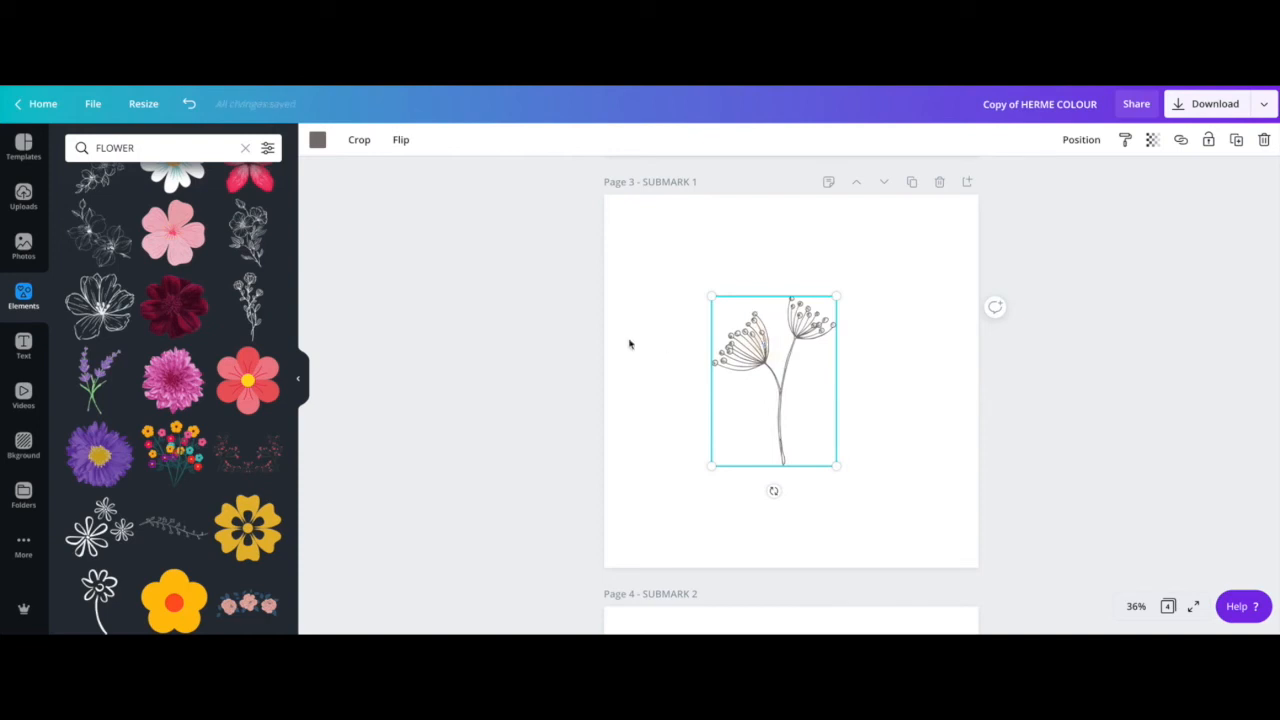
{"action": "left_click", "coordinate": [682, 353]}
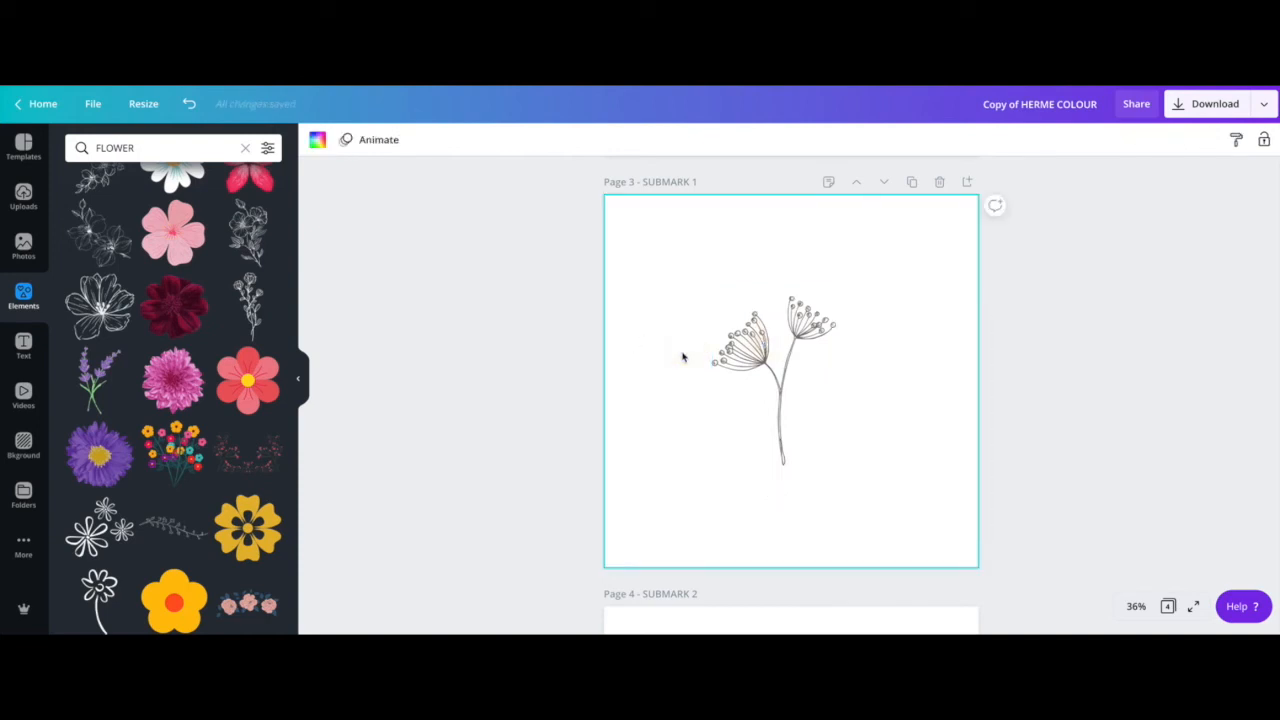
Step: Resize the Page 3 flower slightly larger and move it back to the page centre
{"action": "scroll", "coordinate": [682, 357], "scroll_direction": "up", "scroll_amount": 8}
{"action": "left_click", "coordinate": [777, 286]}
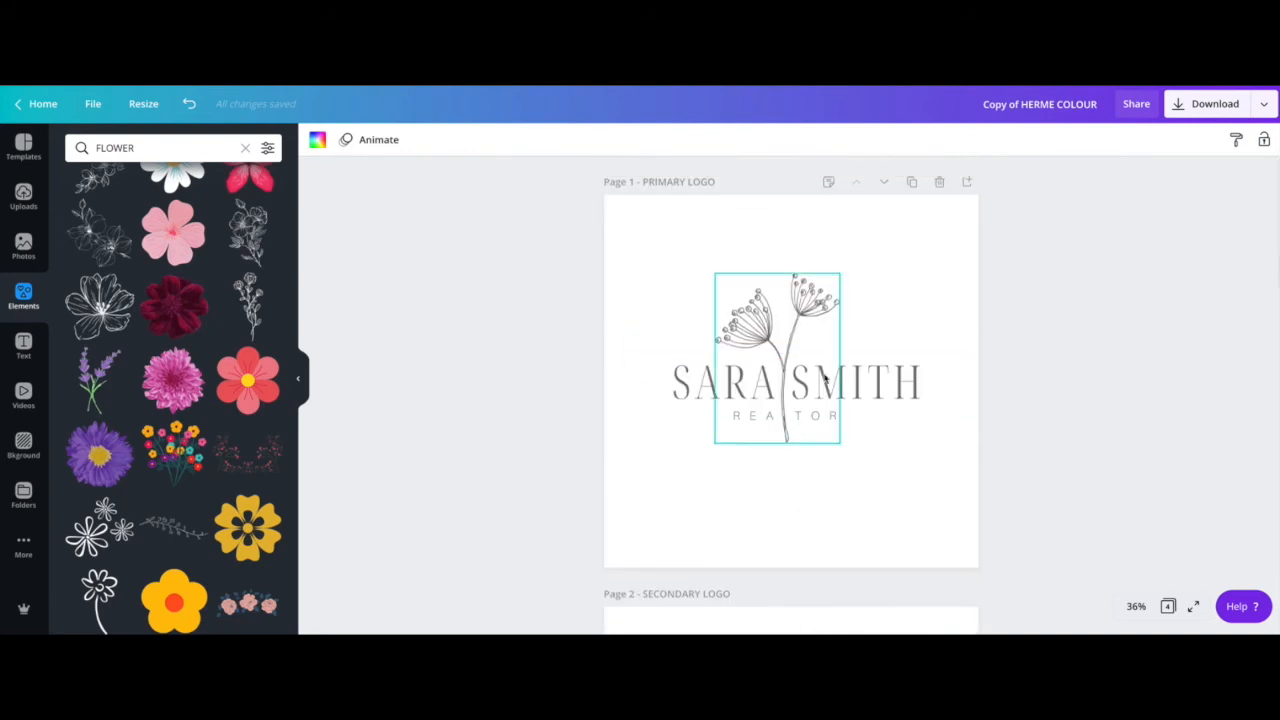
{"action": "scroll", "coordinate": [778, 354], "scroll_direction": "down", "scroll_amount": 1}
{"action": "scroll", "coordinate": [778, 354], "scroll_direction": "down", "scroll_amount": 7}
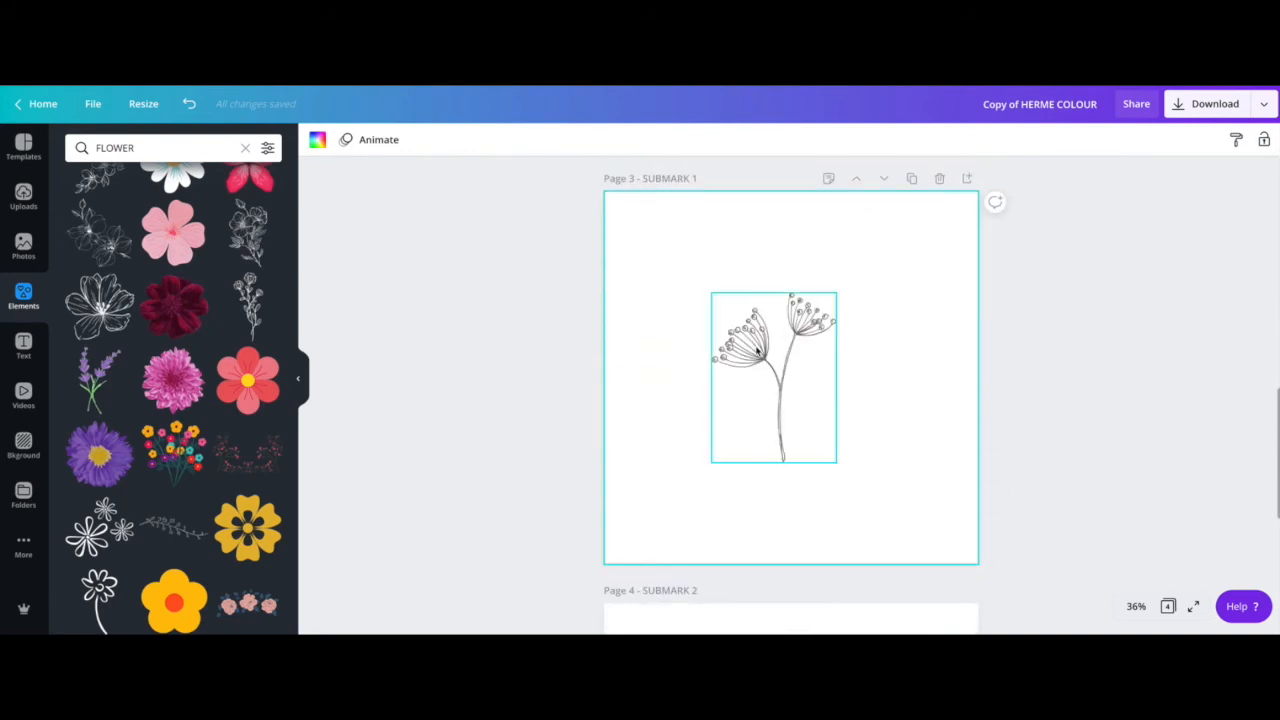
{"action": "left_click", "coordinate": [770, 347]}
{"action": "mouse_move", "coordinate": [711, 293]}
{"action": "left_mouse_down"}
{"action": "mouse_move", "coordinate": [768, 377]}
{"action": "mouse_move", "coordinate": [857, 434]}
{"action": "mouse_move", "coordinate": [907, 487]}
{"action": "left_mouse_up"}
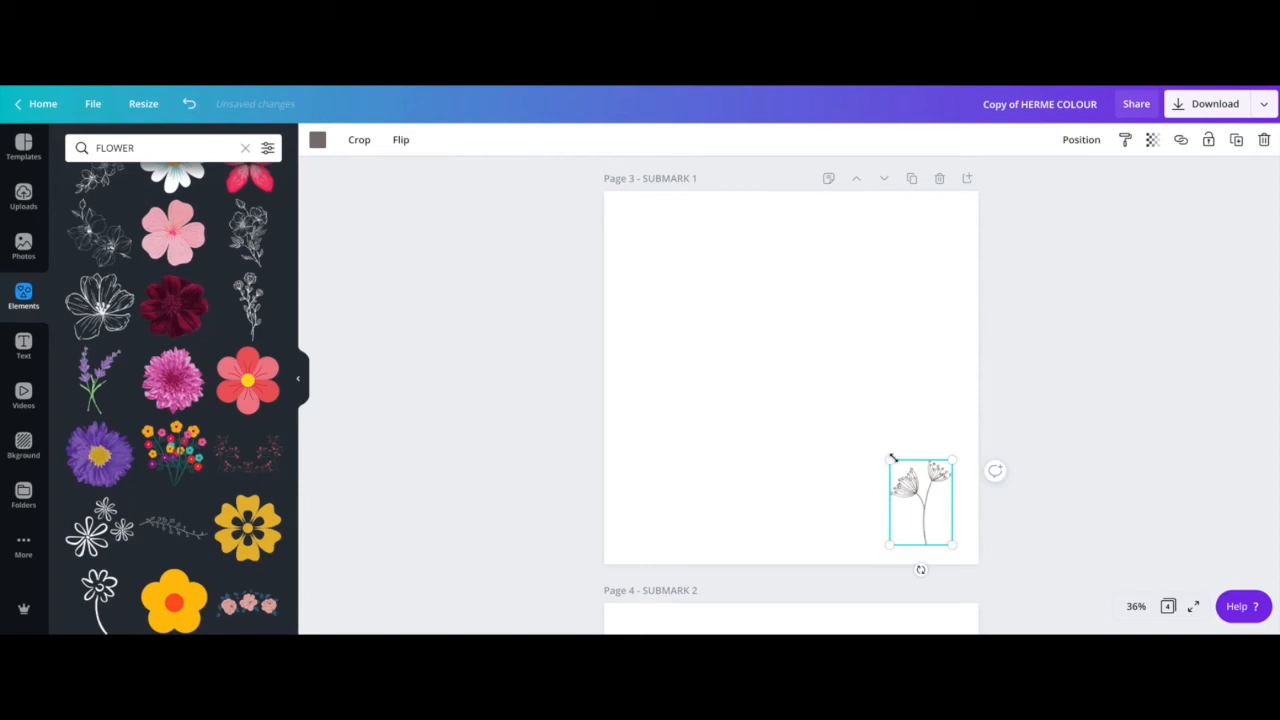
{"action": "left_click_drag", "start_coordinate": [889, 460], "coordinate": [806, 381]}
{"action": "mouse_move", "coordinate": [857, 420]}
{"action": "left_mouse_down"}
{"action": "mouse_move", "coordinate": [790, 330]}
{"action": "mouse_move", "coordinate": [757, 335]}
{"action": "left_mouse_up"}
{"action": "left_click_drag", "start_coordinate": [729, 289], "coordinate": [718, 279]}
{"action": "scroll", "coordinate": [772, 394], "scroll_direction": "down", "scroll_amount": 4}
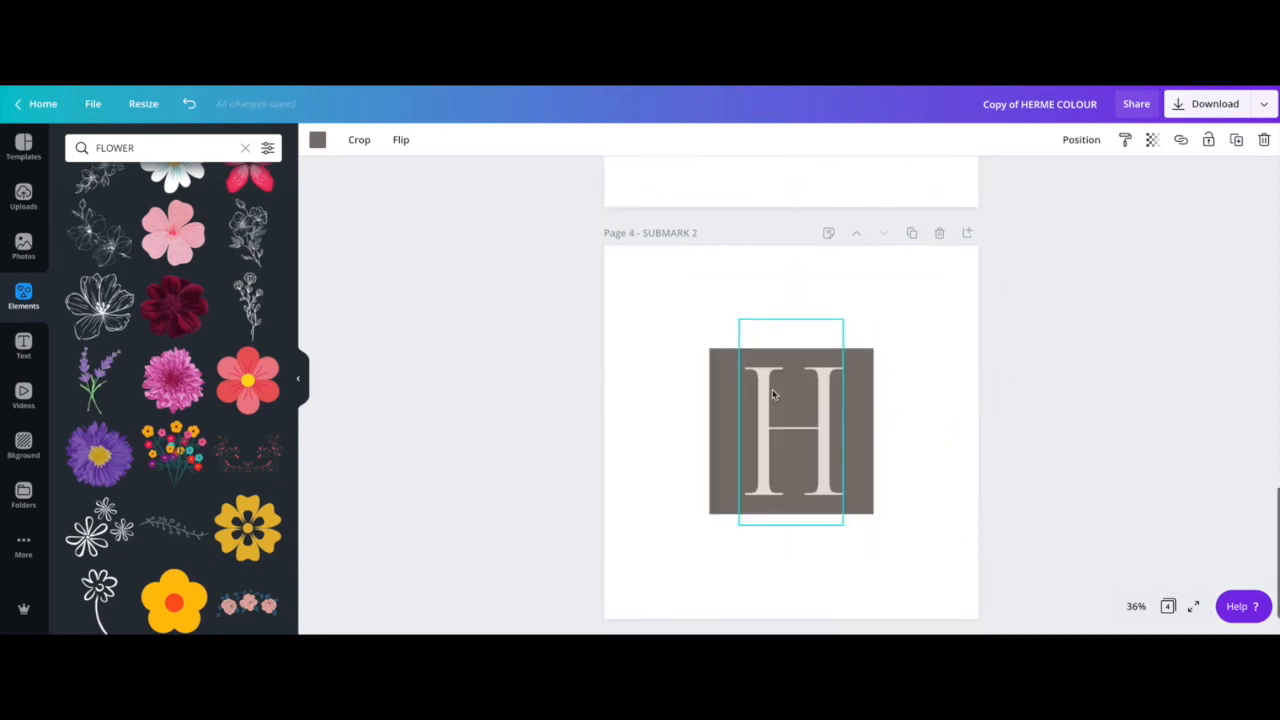
{"action": "left_click", "coordinate": [772, 392]}
{"action": "scroll", "coordinate": [767, 407], "scroll_direction": "up", "scroll_amount": 4}
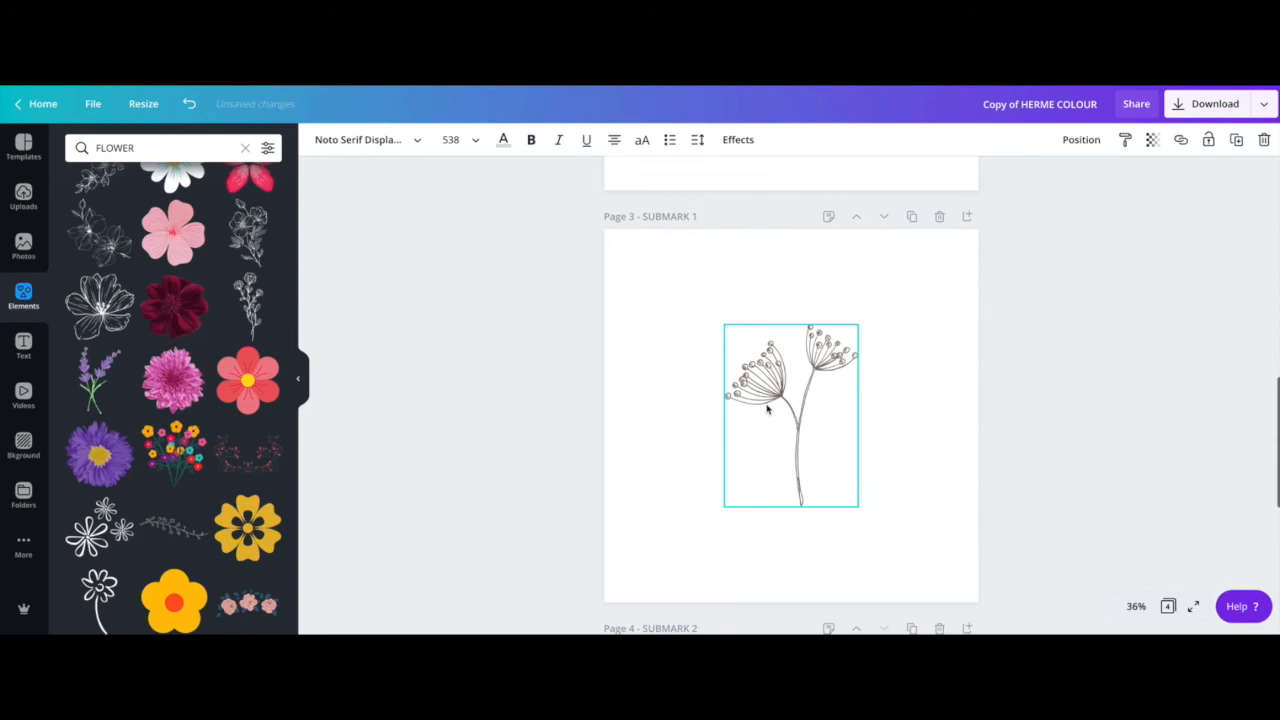
{"action": "left_click", "coordinate": [767, 406]}
{"action": "scroll", "coordinate": [767, 407], "scroll_direction": "down", "scroll_amount": 4}
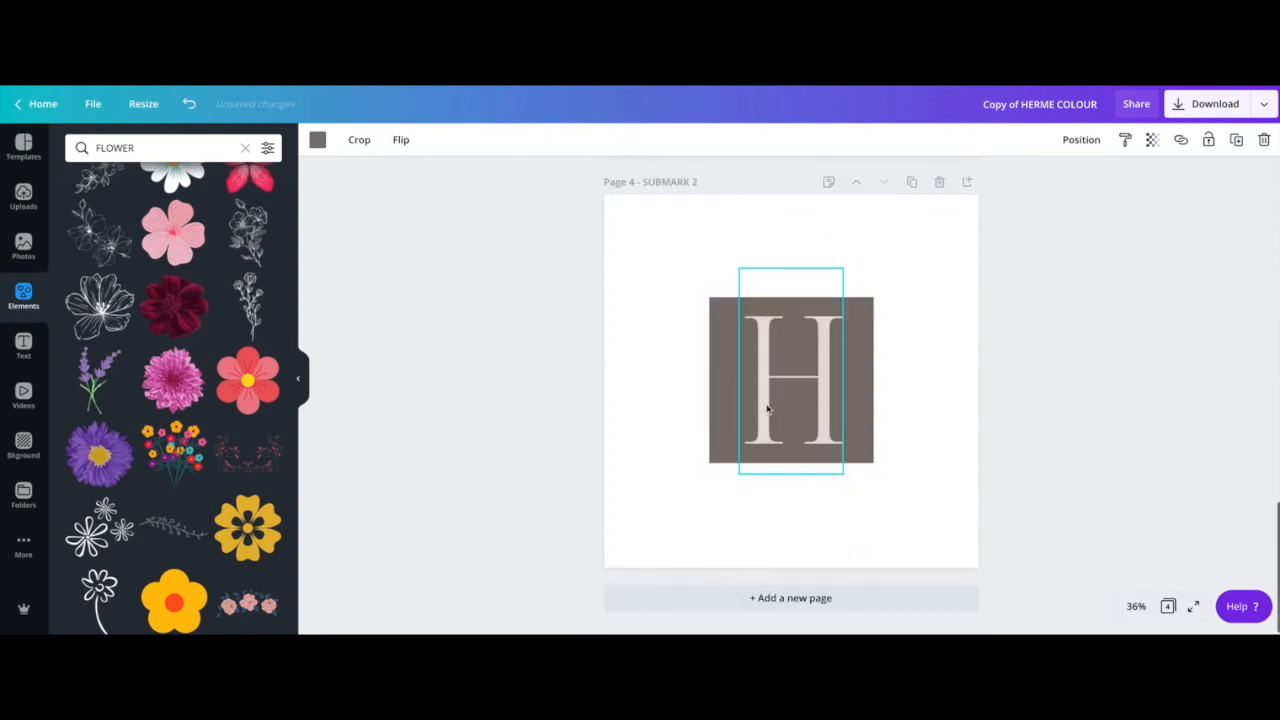
{"action": "left_click", "coordinate": [768, 408]}
{"action": "key", "text": "Delete"}
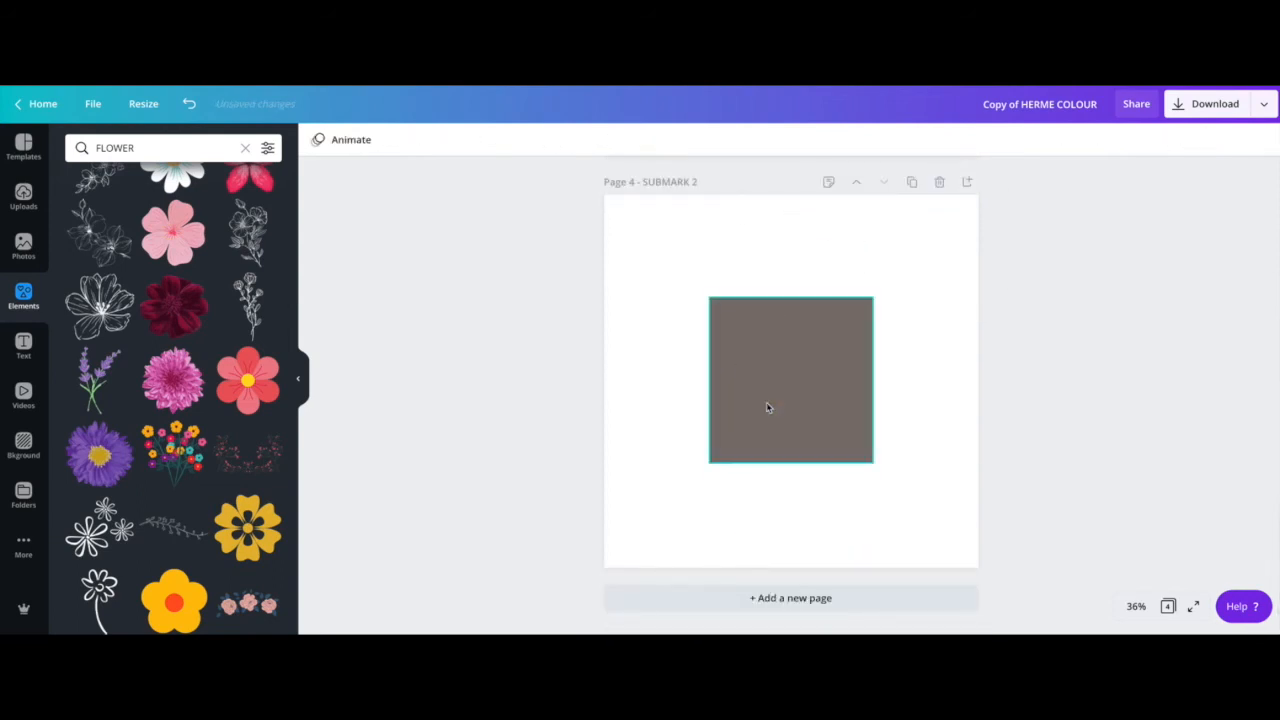
{"action": "left_click", "coordinate": [767, 404]}
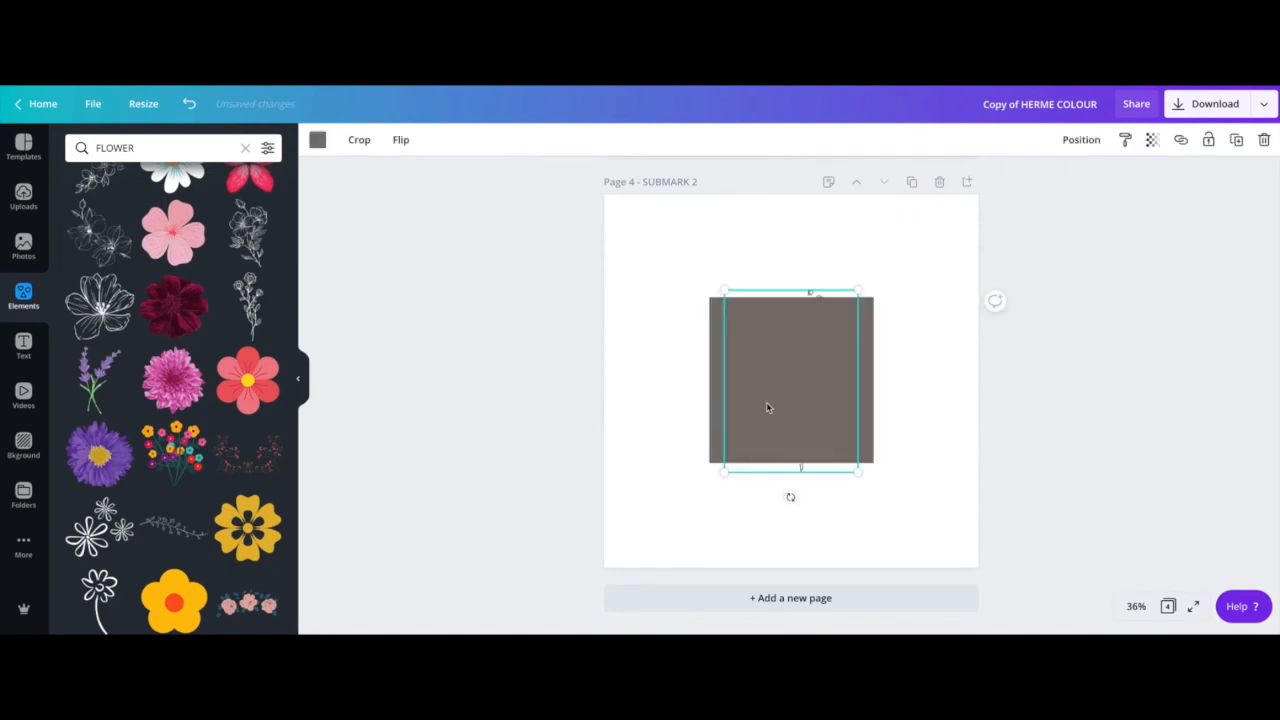
{"action": "right_click", "coordinate": [766, 402]}
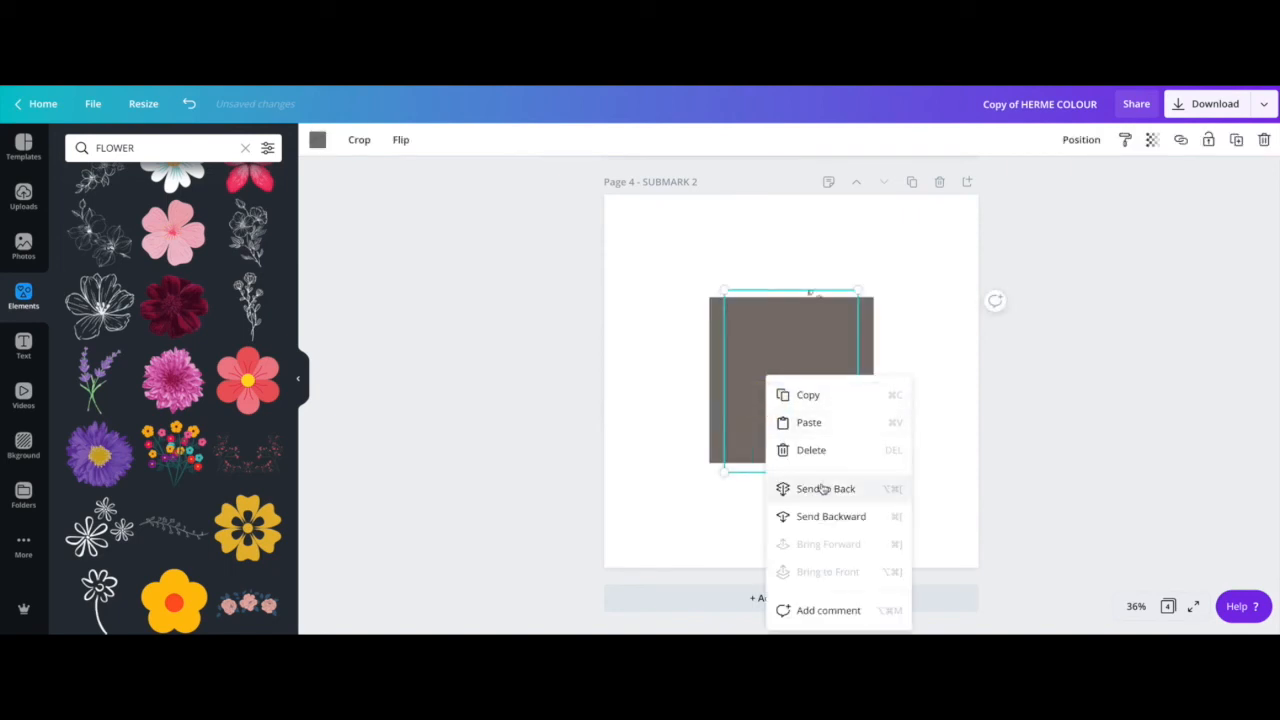
{"action": "left_click", "coordinate": [741, 351]}
{"action": "double_click", "coordinate": [762, 364]}
{"action": "key", "text": "super+a"}
{"action": "left_click", "coordinate": [657, 386]}
{"action": "left_click", "coordinate": [770, 388]}
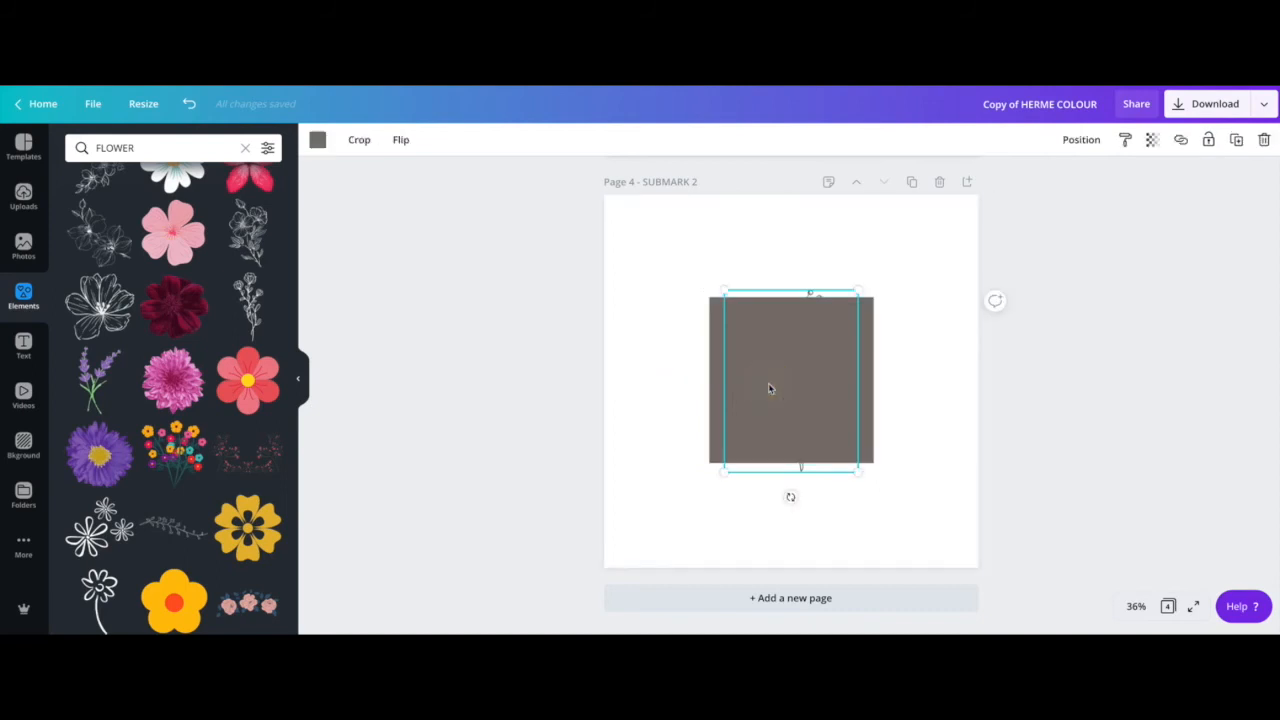
{"action": "left_click", "coordinate": [316, 140]}
{"action": "left_click", "coordinate": [154, 278]}
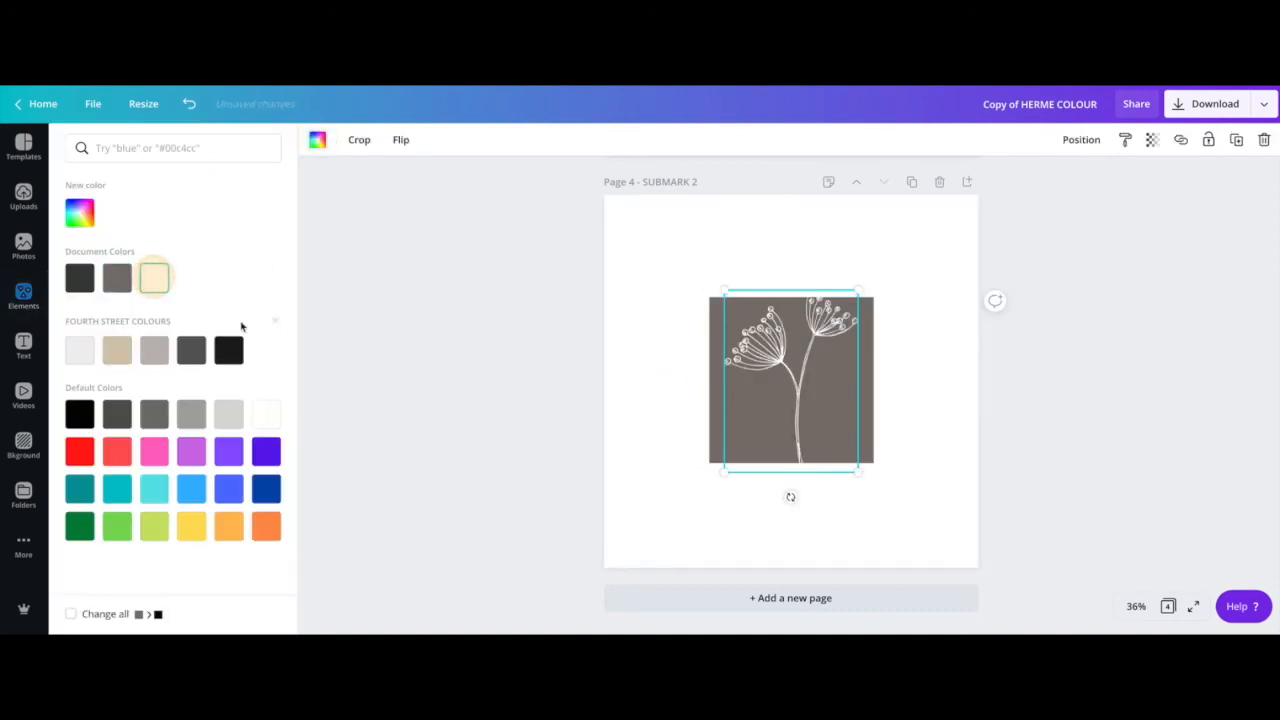
{"action": "left_click_drag", "start_coordinate": [864, 289], "coordinate": [843, 310]}
{"action": "left_click_drag", "start_coordinate": [842, 472], "coordinate": [830, 450]}
{"action": "left_click_drag", "start_coordinate": [782, 357], "coordinate": [716, 380]}
{"action": "left_click", "coordinate": [718, 368]}
{"action": "left_click_drag", "start_coordinate": [873, 379], "coordinate": [863, 378]}
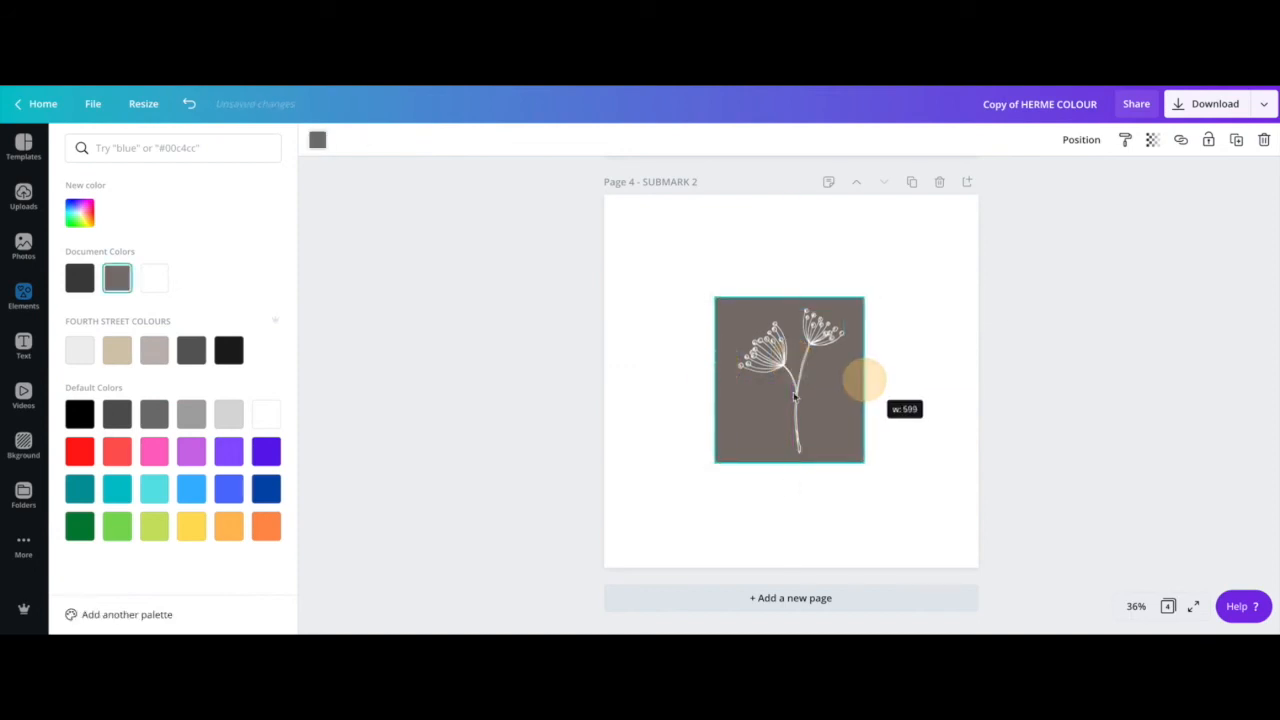
{"action": "left_click_drag", "start_coordinate": [714, 381], "coordinate": [720, 384]}
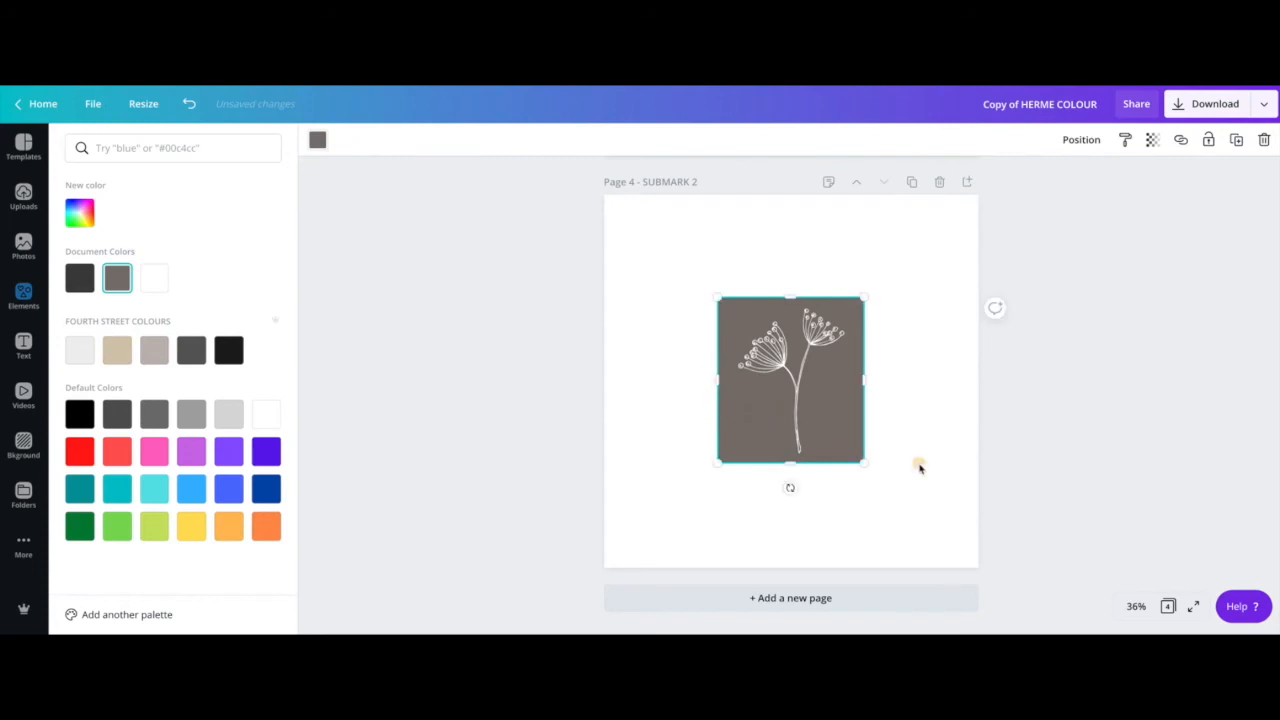
{"action": "left_click", "coordinate": [920, 467]}
{"action": "left_click", "coordinate": [916, 470]}
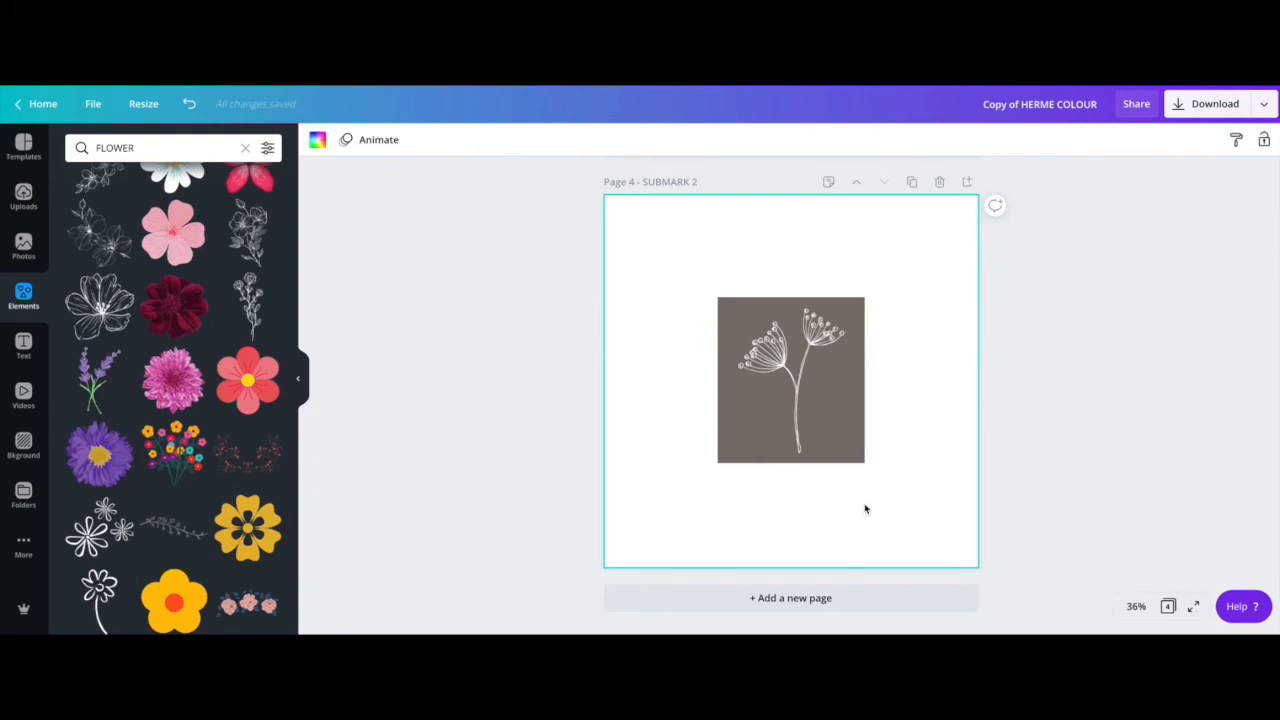
{"action": "left_click_drag", "start_coordinate": [771, 435], "coordinate": [835, 440]}
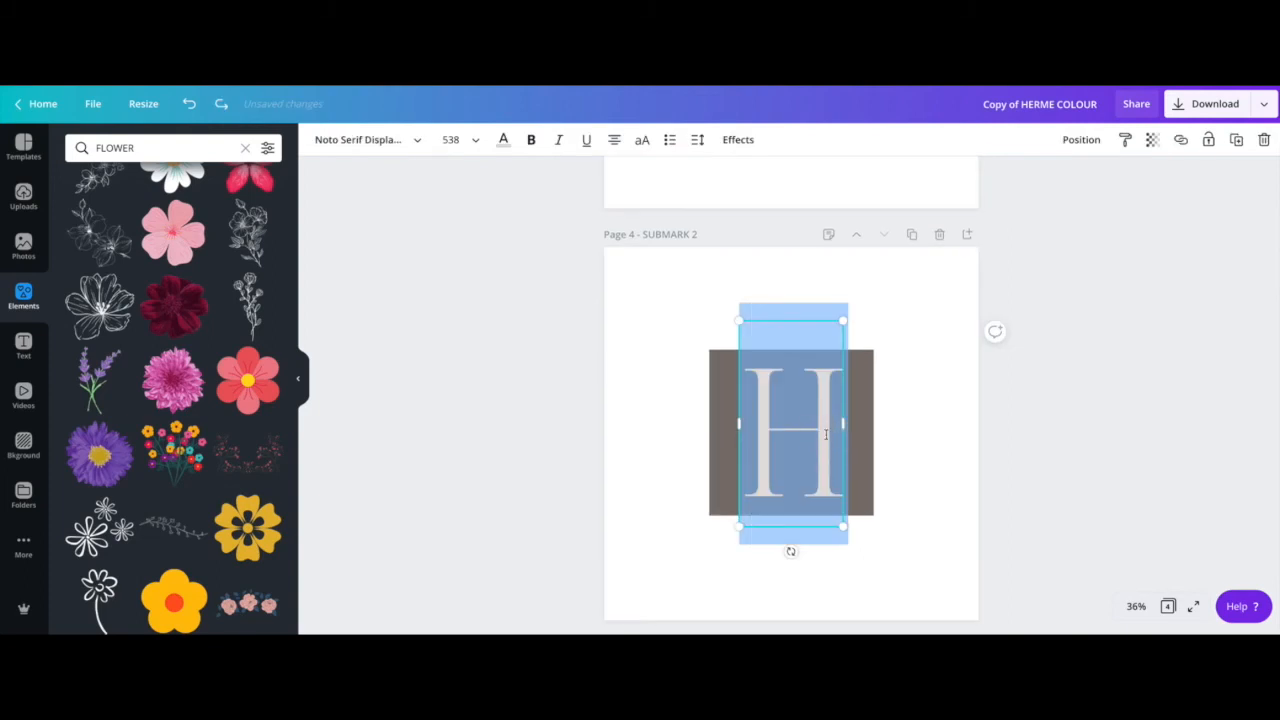
Step: Change the Page 4 H monogram's text colour to white from Document Colors
{"action": "left_click", "coordinate": [503, 139]}
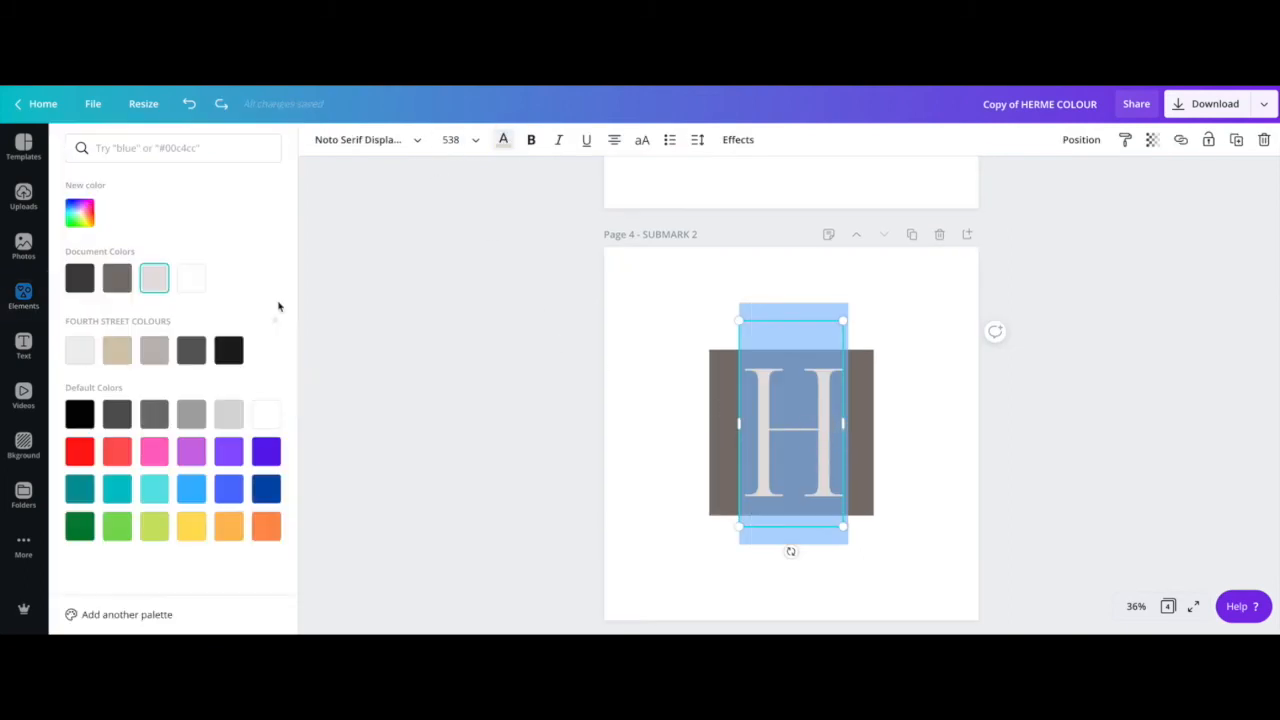
{"action": "left_click", "coordinate": [157, 279]}
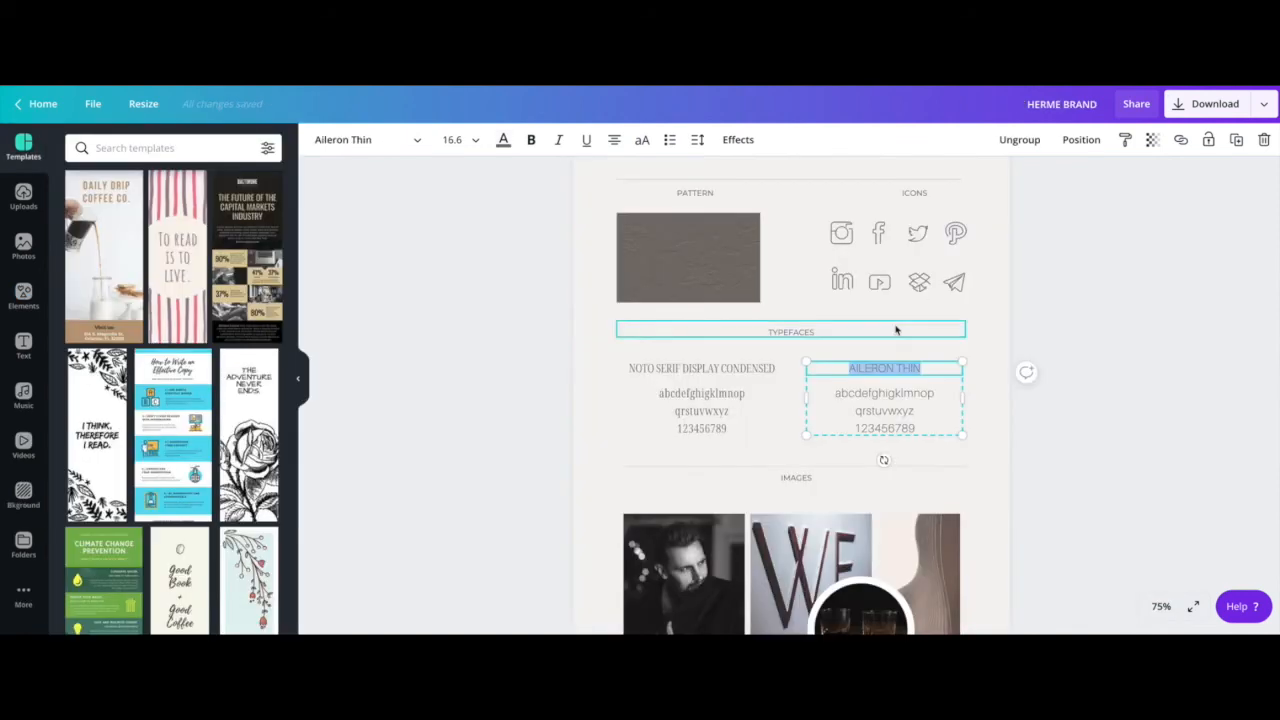
{"action": "scroll", "coordinate": [890, 330], "scroll_direction": "down", "scroll_amount": 1}
{"action": "scroll", "coordinate": [890, 330], "scroll_direction": "up", "scroll_amount": 5}
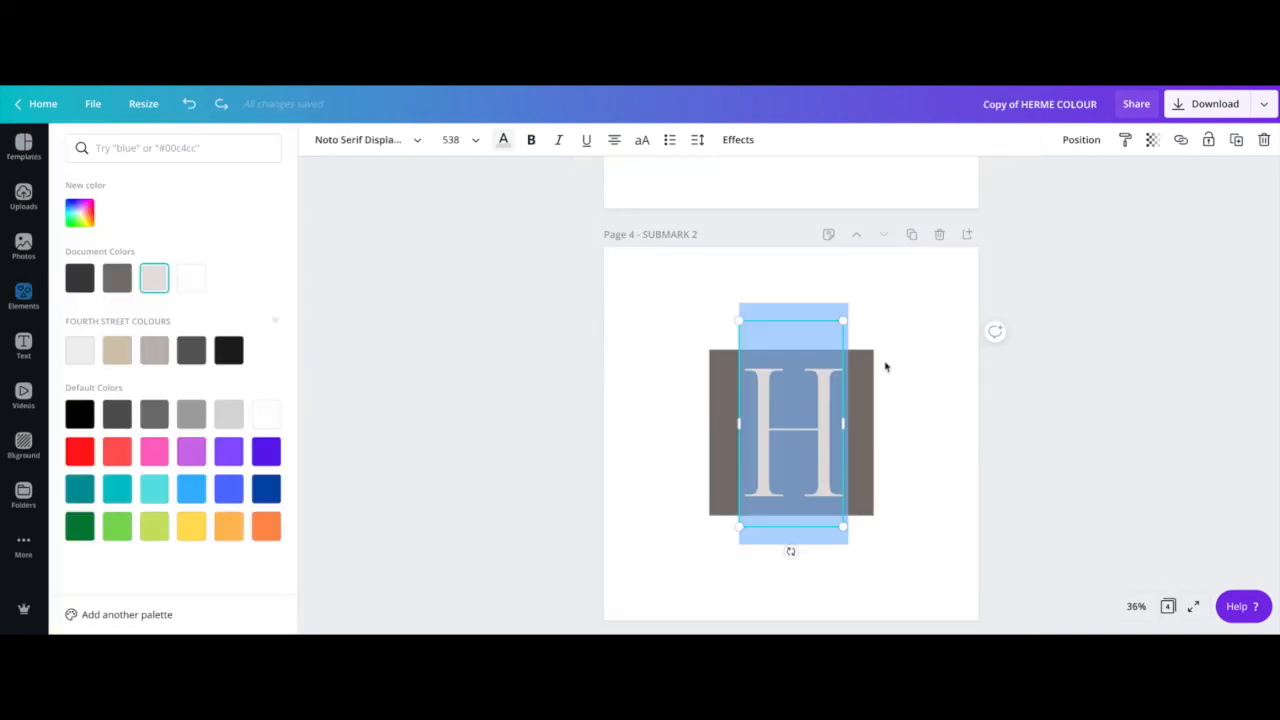
{"action": "left_click", "coordinate": [828, 405]}
{"action": "left_click_drag", "start_coordinate": [794, 403], "coordinate": [749, 403]}
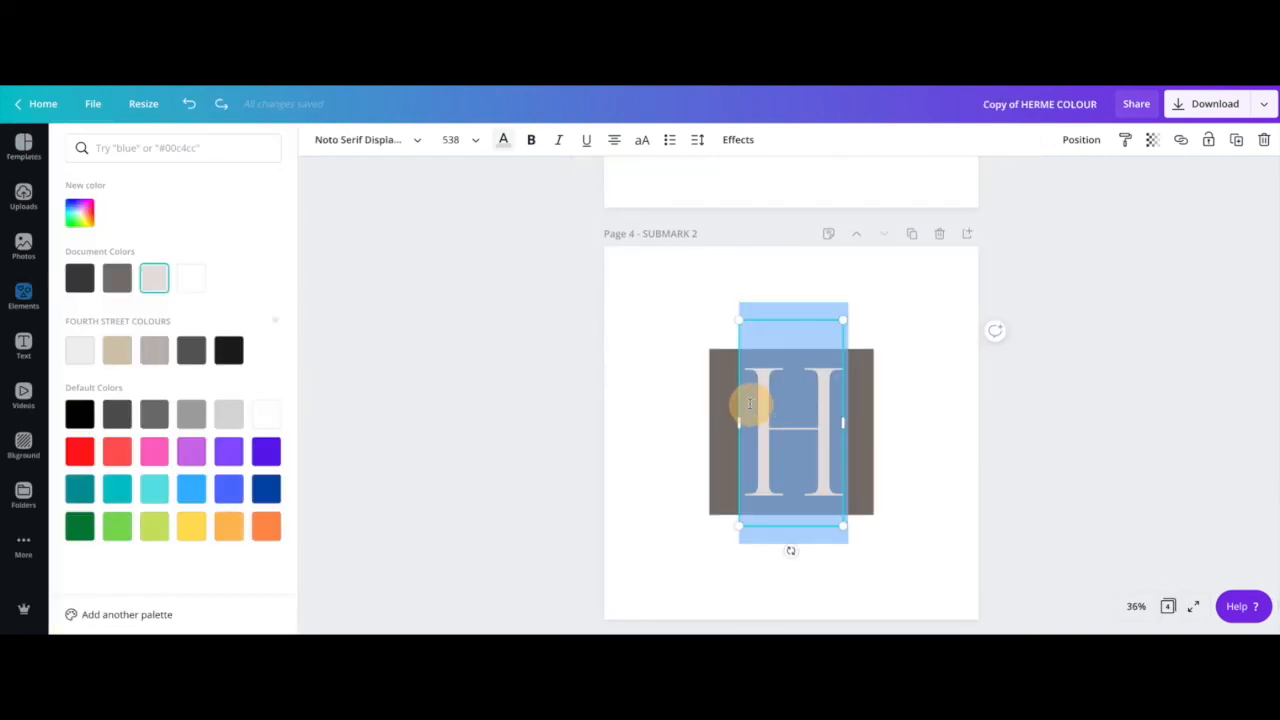
{"action": "left_click", "coordinate": [192, 283]}
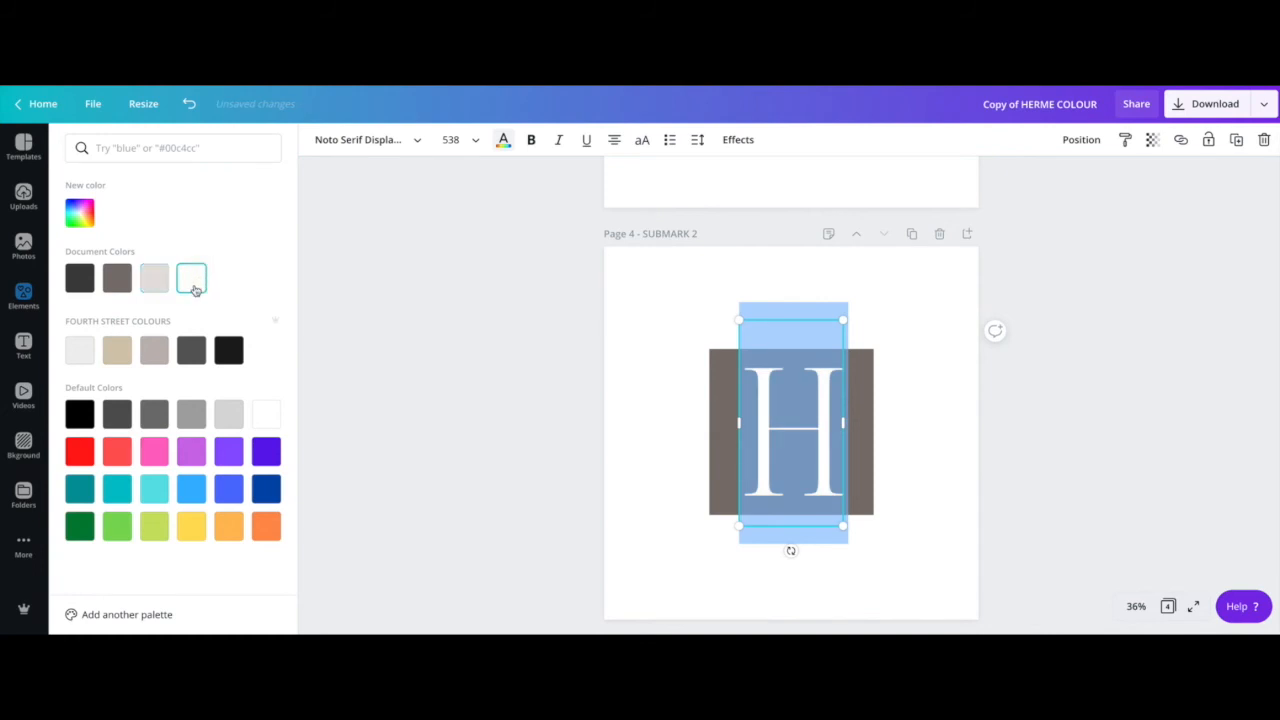
{"action": "left_click", "coordinate": [682, 441]}
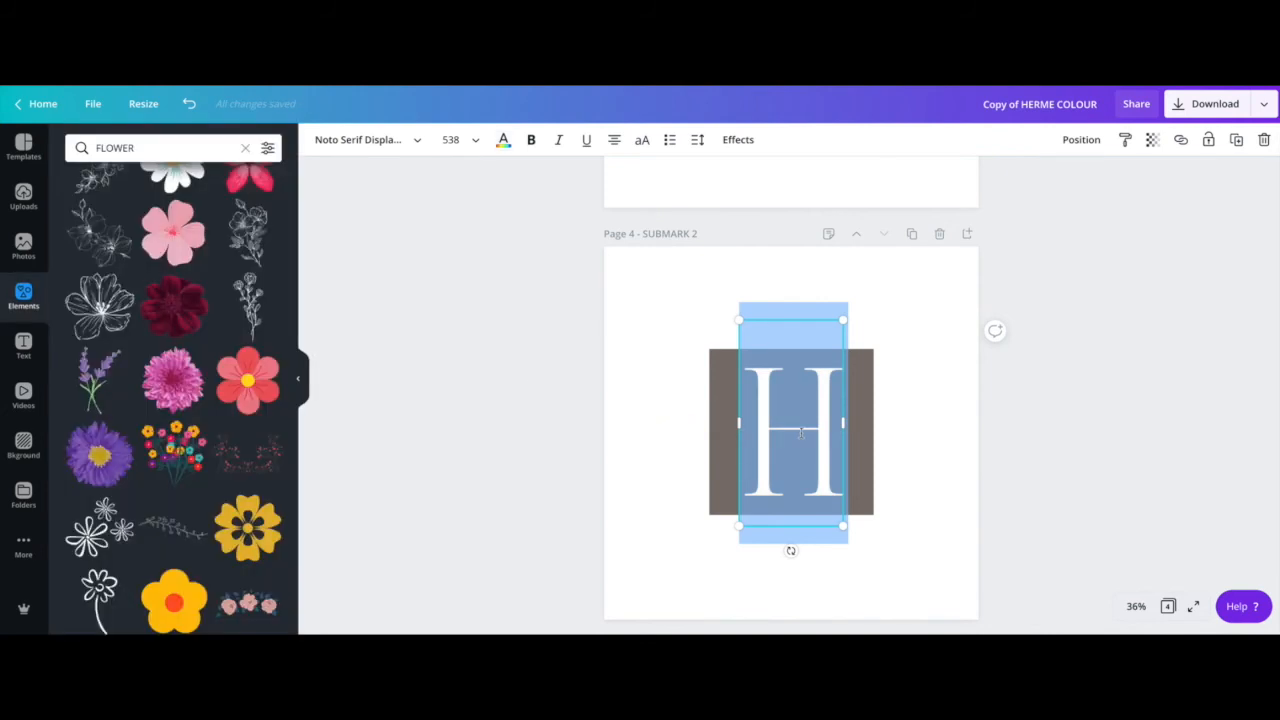
Step: Replace the H with an S and open the PNG download settings
{"action": "left_click", "coordinate": [801, 432]}
{"action": "left_click_drag", "start_coordinate": [830, 425], "coordinate": [748, 423]}
{"action": "type", "text": "S"}
{"action": "left_click", "coordinate": [644, 461]}
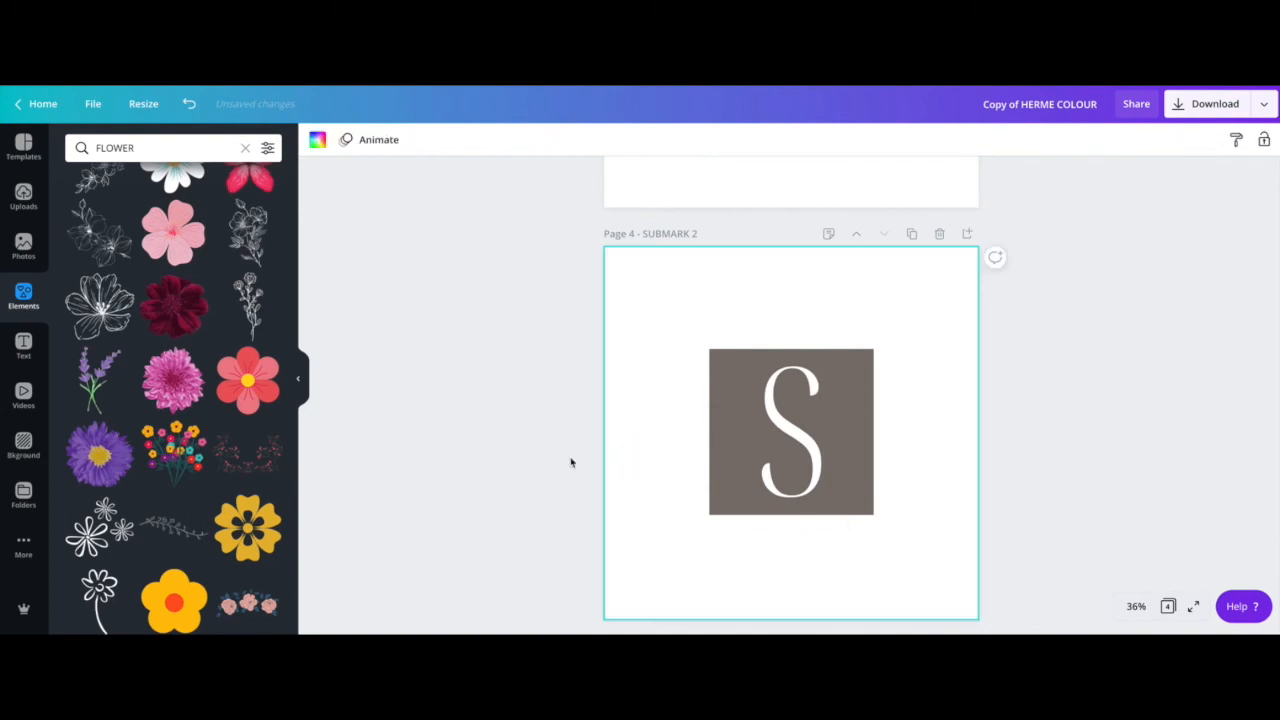
{"action": "left_click", "coordinate": [490, 397]}
{"action": "scroll", "coordinate": [780, 434], "scroll_direction": "up", "scroll_amount": 8}
{"action": "scroll", "coordinate": [782, 433], "scroll_direction": "down", "scroll_amount": 8}
{"action": "left_click", "coordinate": [801, 515]}
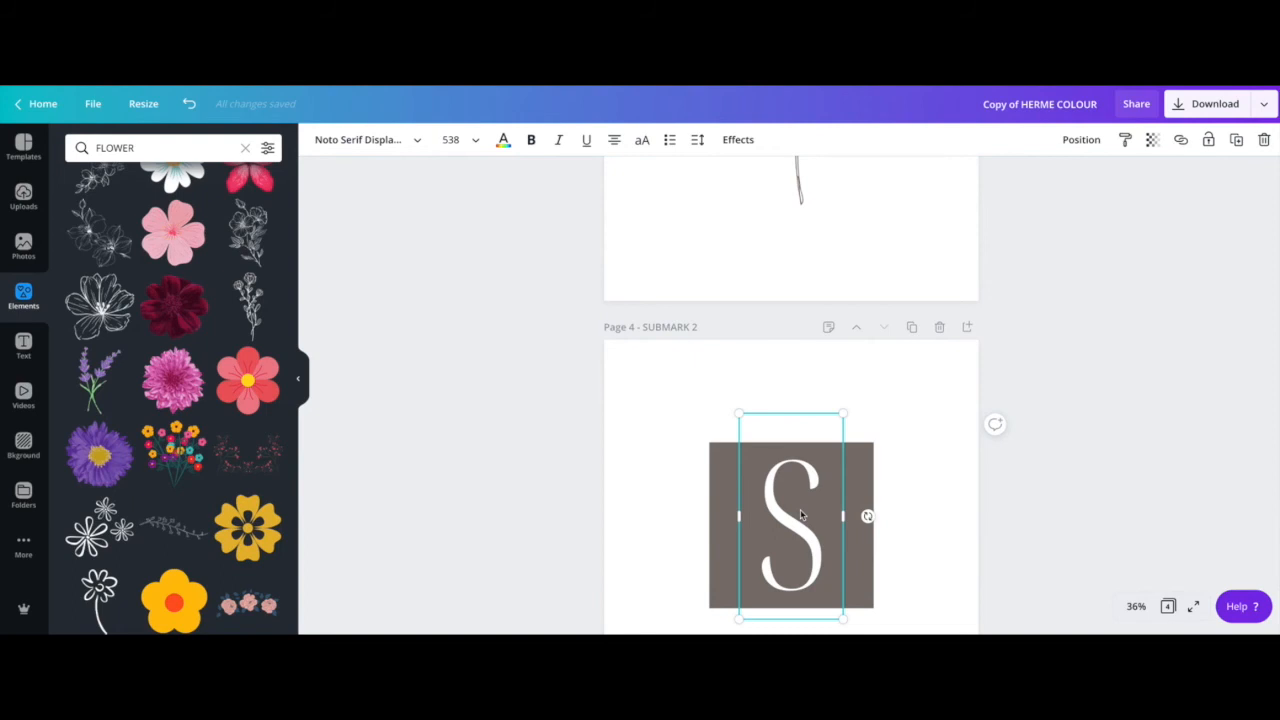
{"action": "left_click", "coordinate": [1200, 106]}
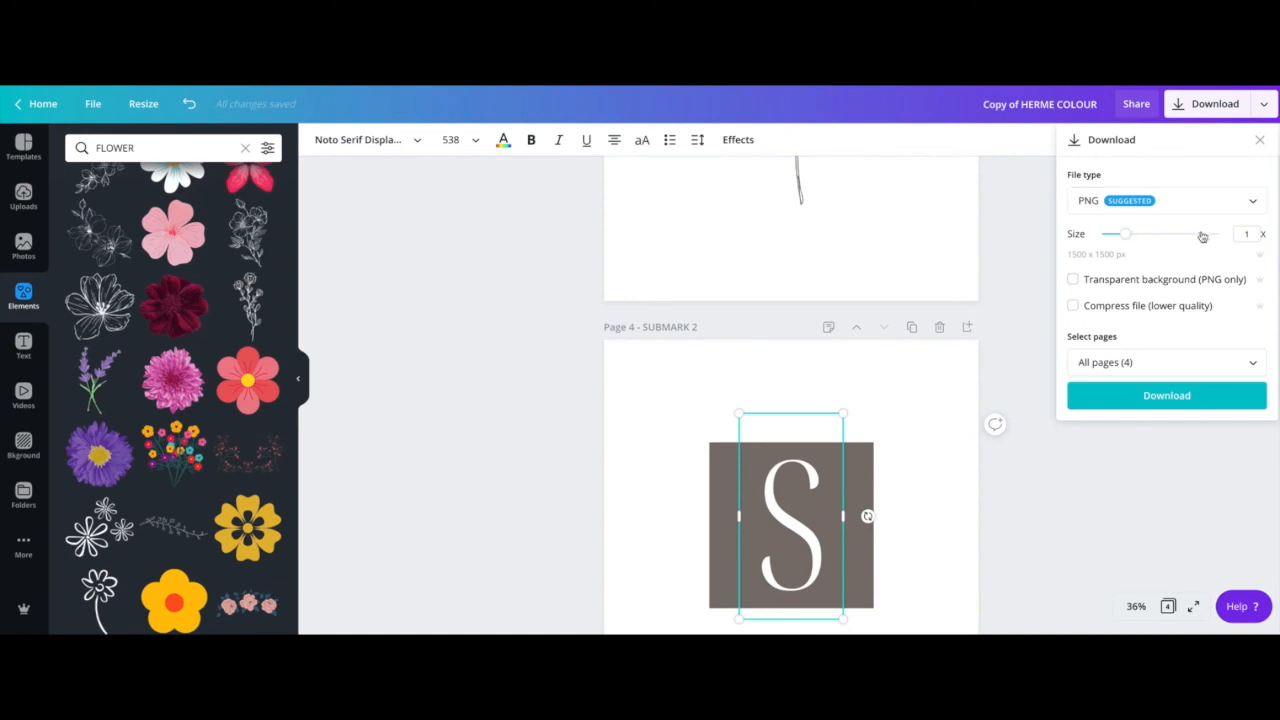
{"action": "left_click", "coordinate": [1177, 198]}
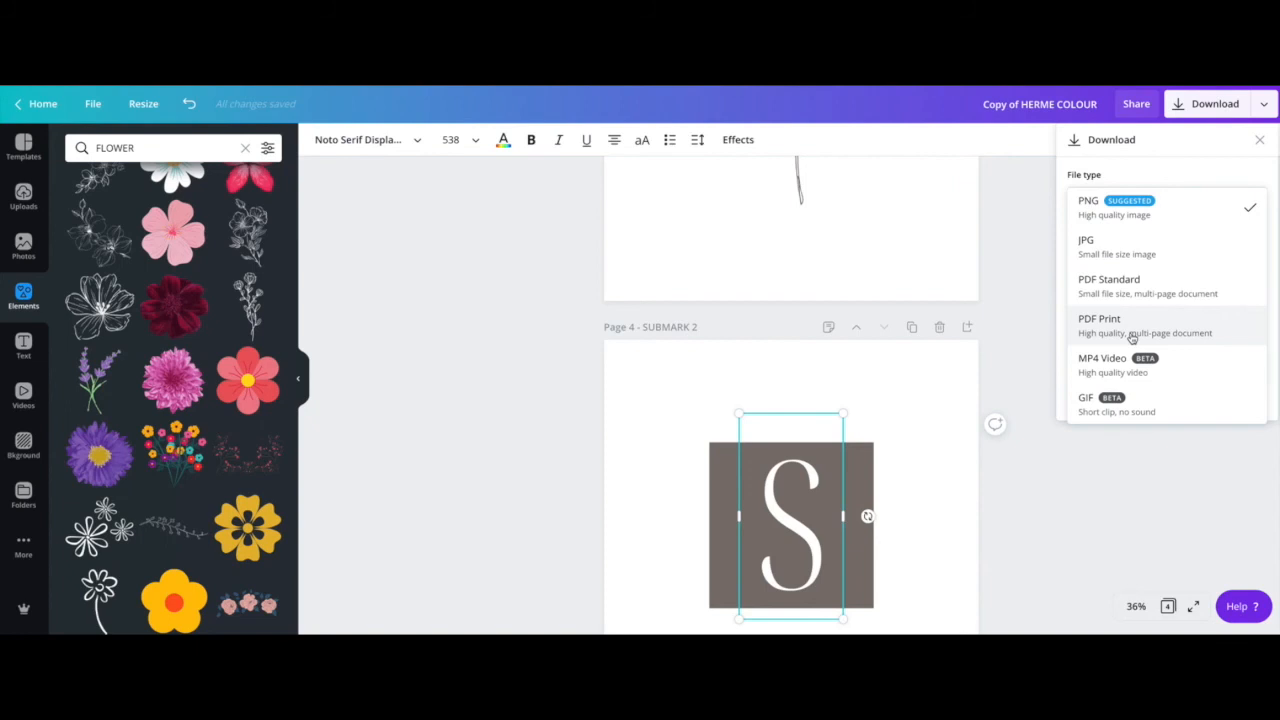
{"action": "left_click", "coordinate": [1018, 290]}
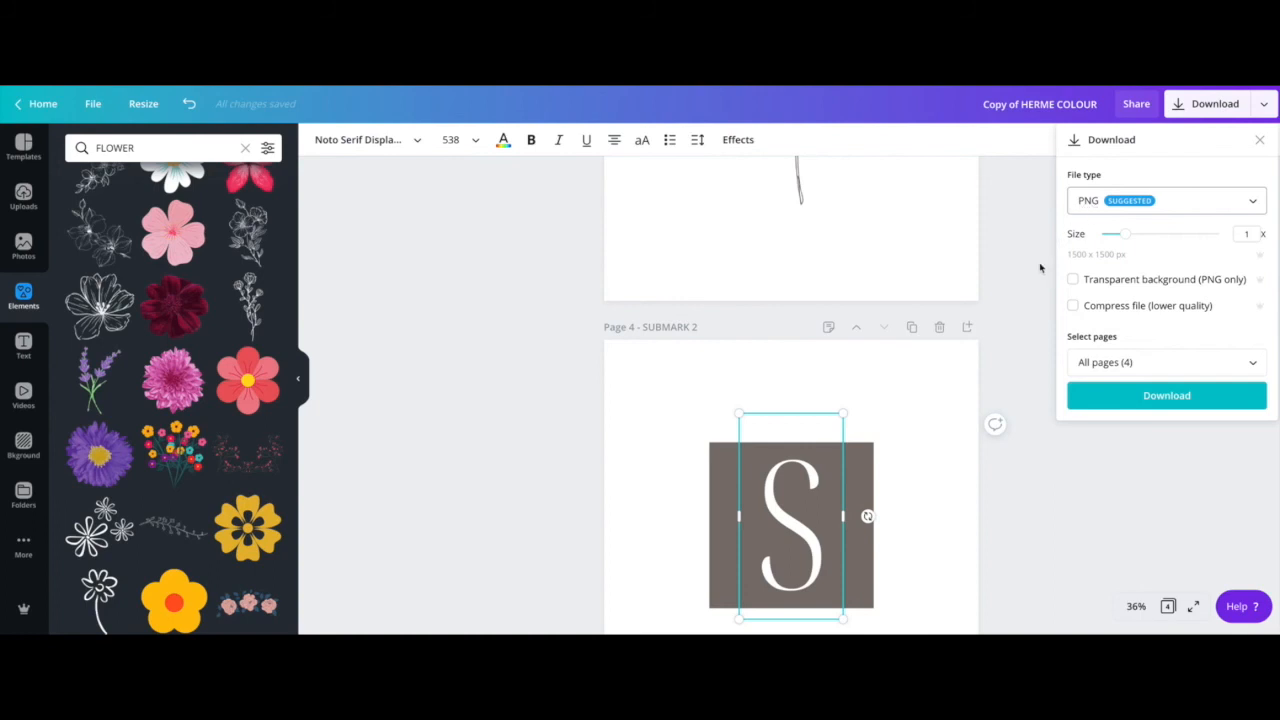
{"action": "scroll", "coordinate": [1040, 268], "scroll_direction": "up", "scroll_amount": 4}
{"action": "scroll", "coordinate": [1040, 268], "scroll_direction": "up", "scroll_amount": 5}
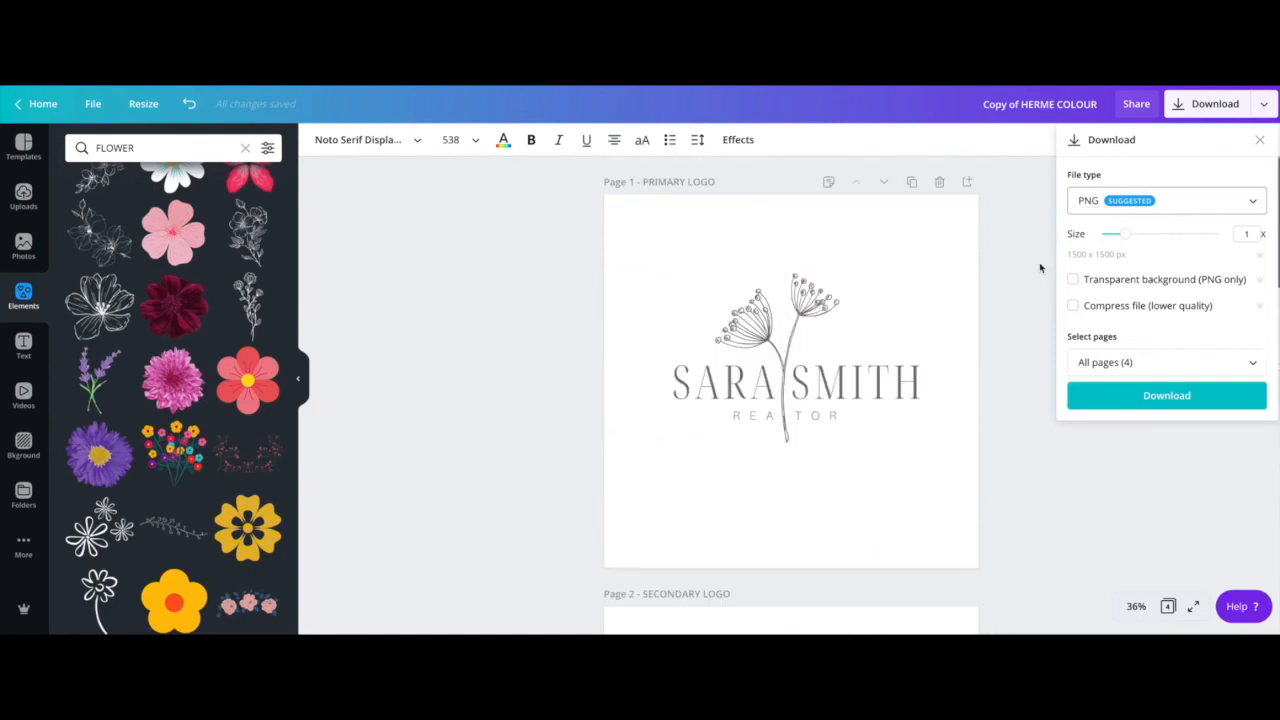
Step: Close the download panel, then select all Page 1 logo elements and copy them
{"action": "left_click", "coordinate": [1041, 291]}
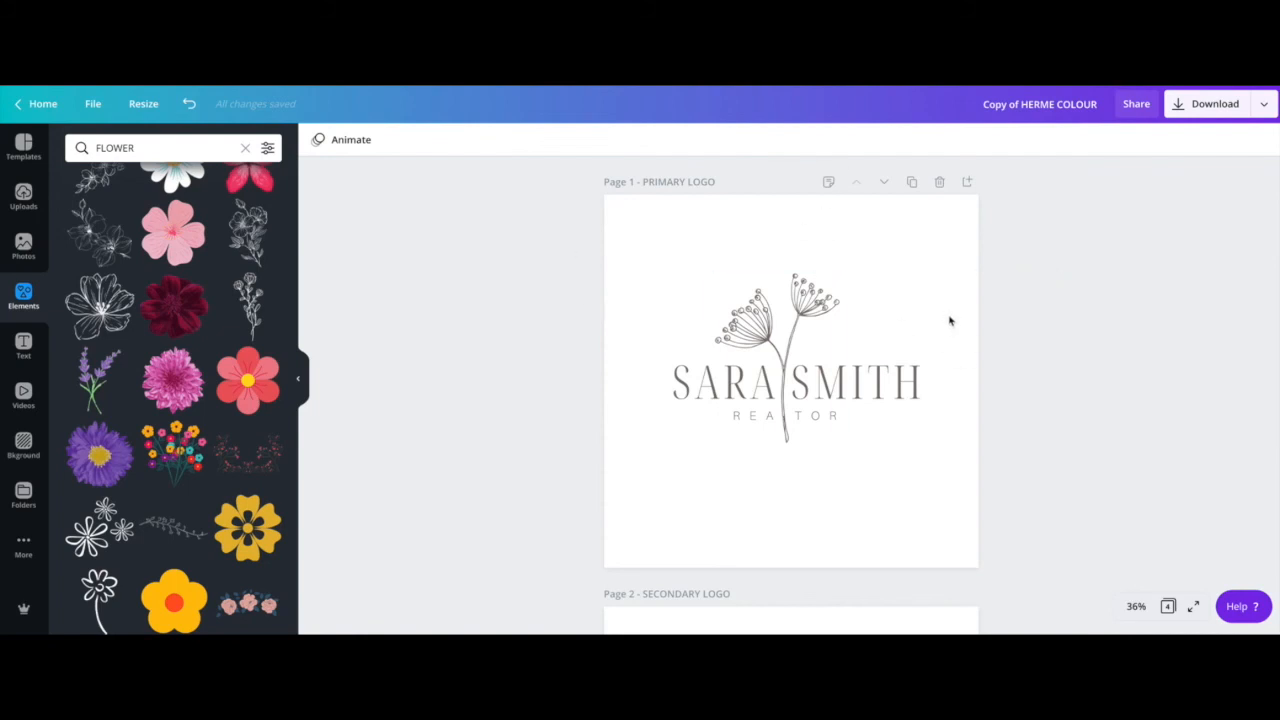
{"action": "scroll", "coordinate": [950, 320], "scroll_direction": "down", "scroll_amount": 2}
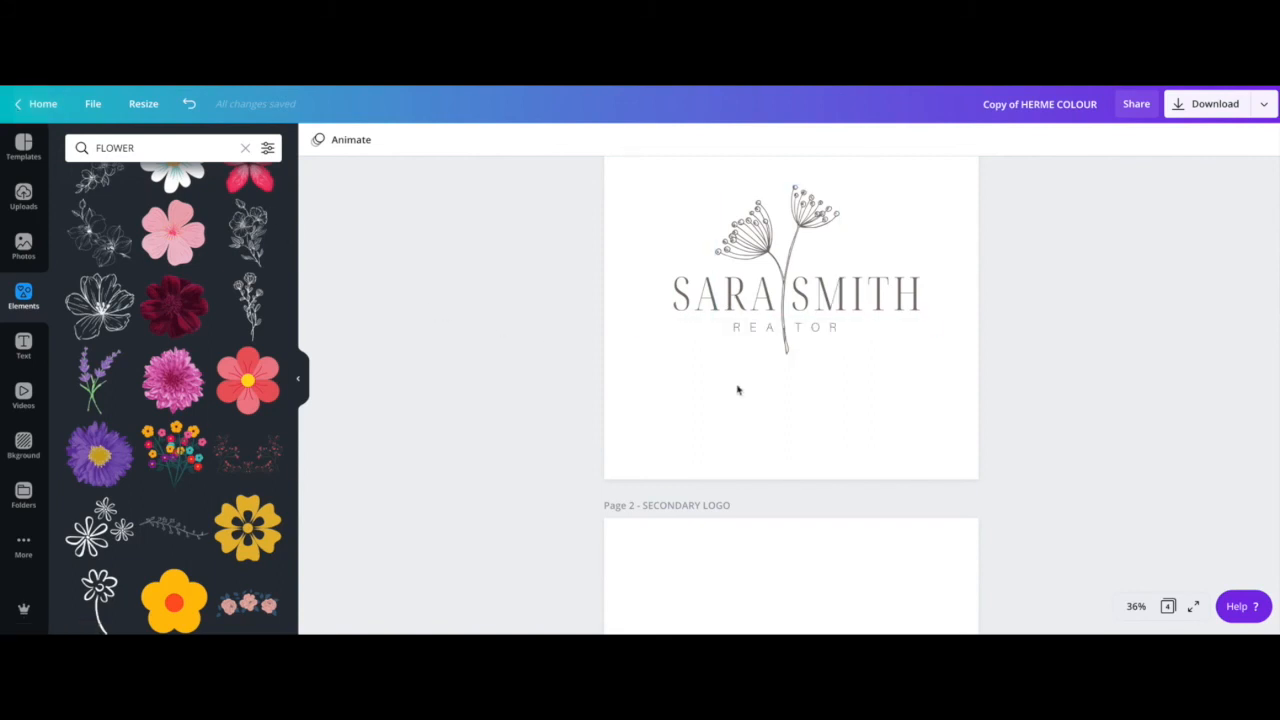
{"action": "key", "text": "ctrl+a"}
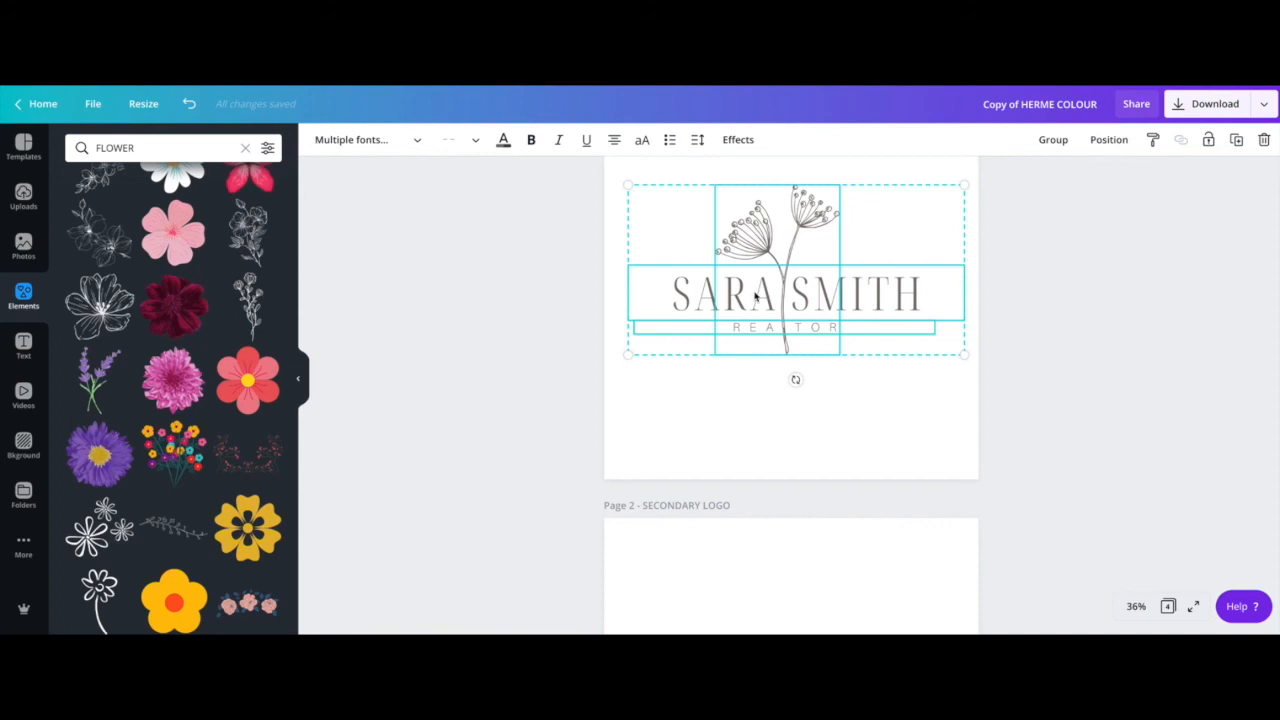
{"action": "scroll", "coordinate": [755, 297], "scroll_direction": "up", "scroll_amount": 2}
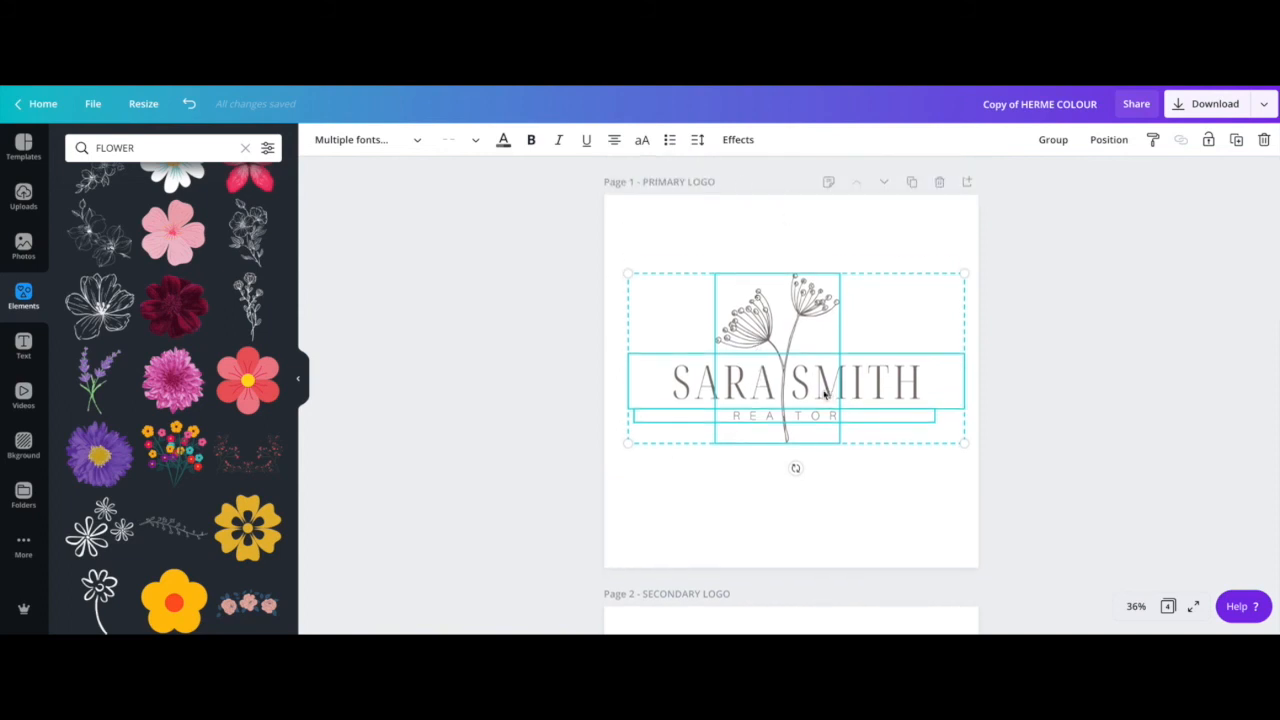
{"action": "right_click", "coordinate": [740, 340]}
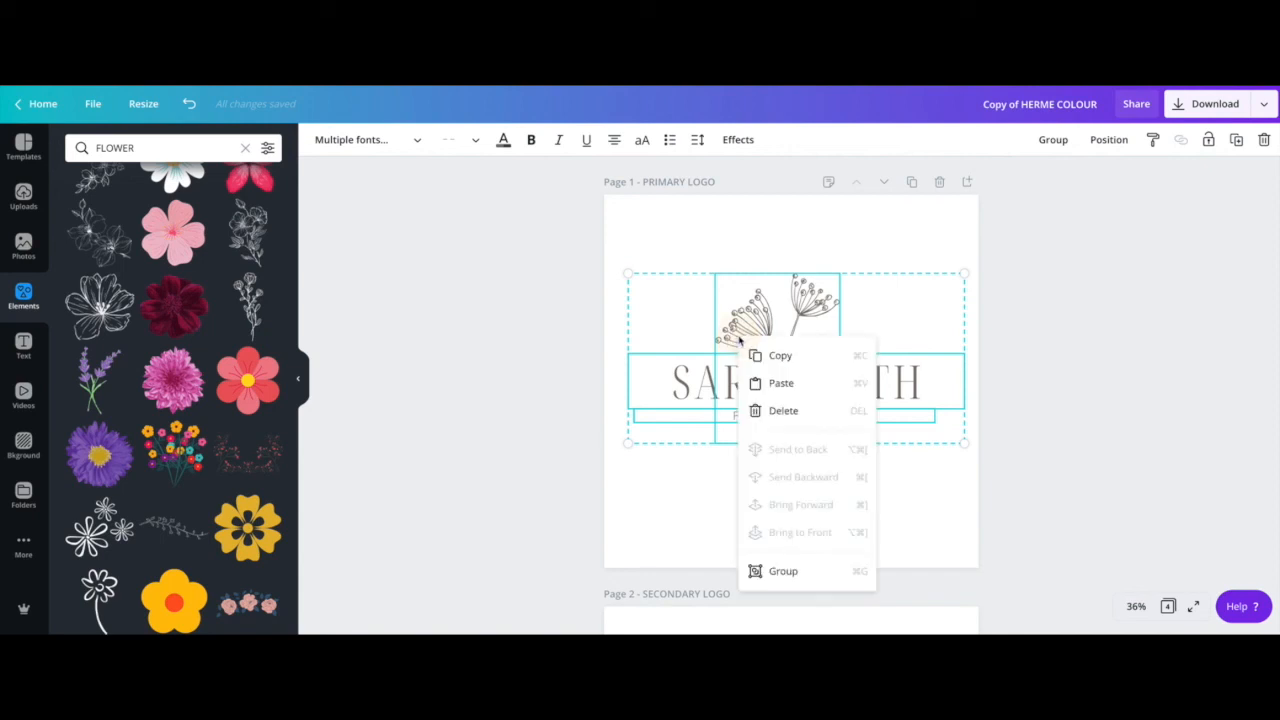
{"action": "left_click", "coordinate": [785, 346]}
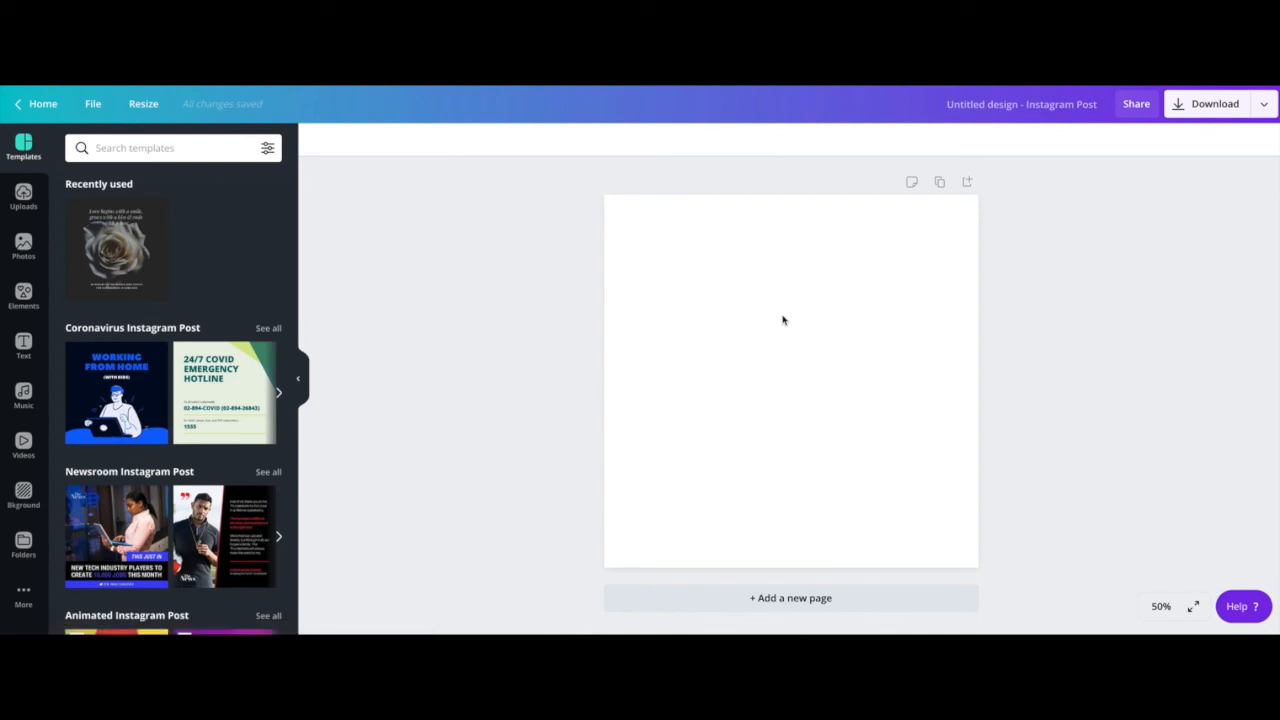
Step: Paste the copied primary logo onto the new Instagram post
{"action": "key", "text": "ctrl+v"}
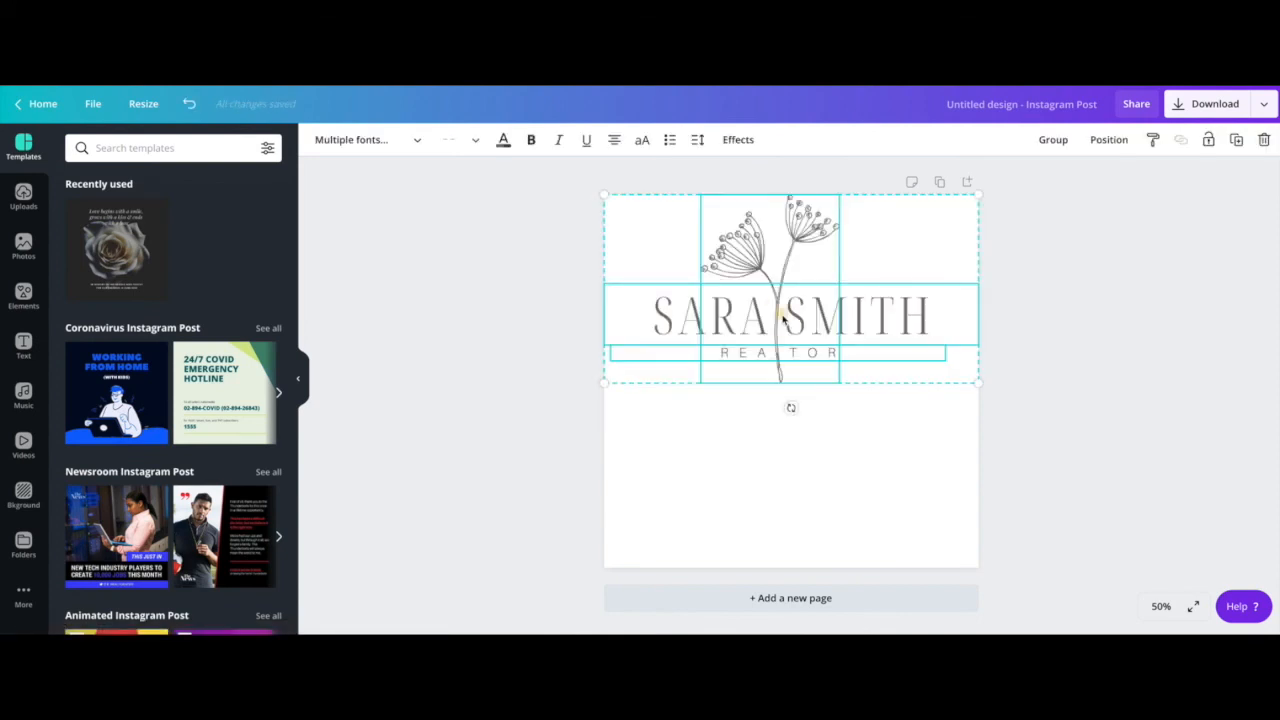
{"action": "right_click", "coordinate": [783, 318]}
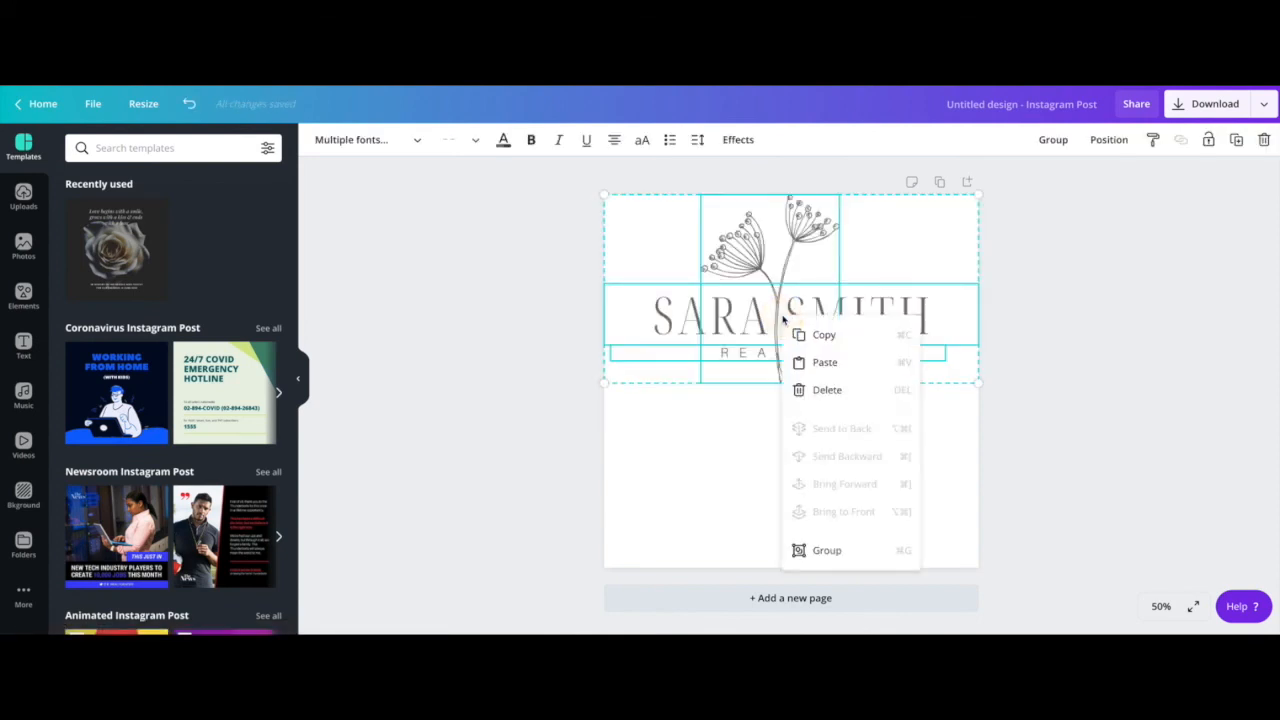
{"action": "left_click", "coordinate": [736, 444]}
{"action": "left_click", "coordinate": [754, 244]}
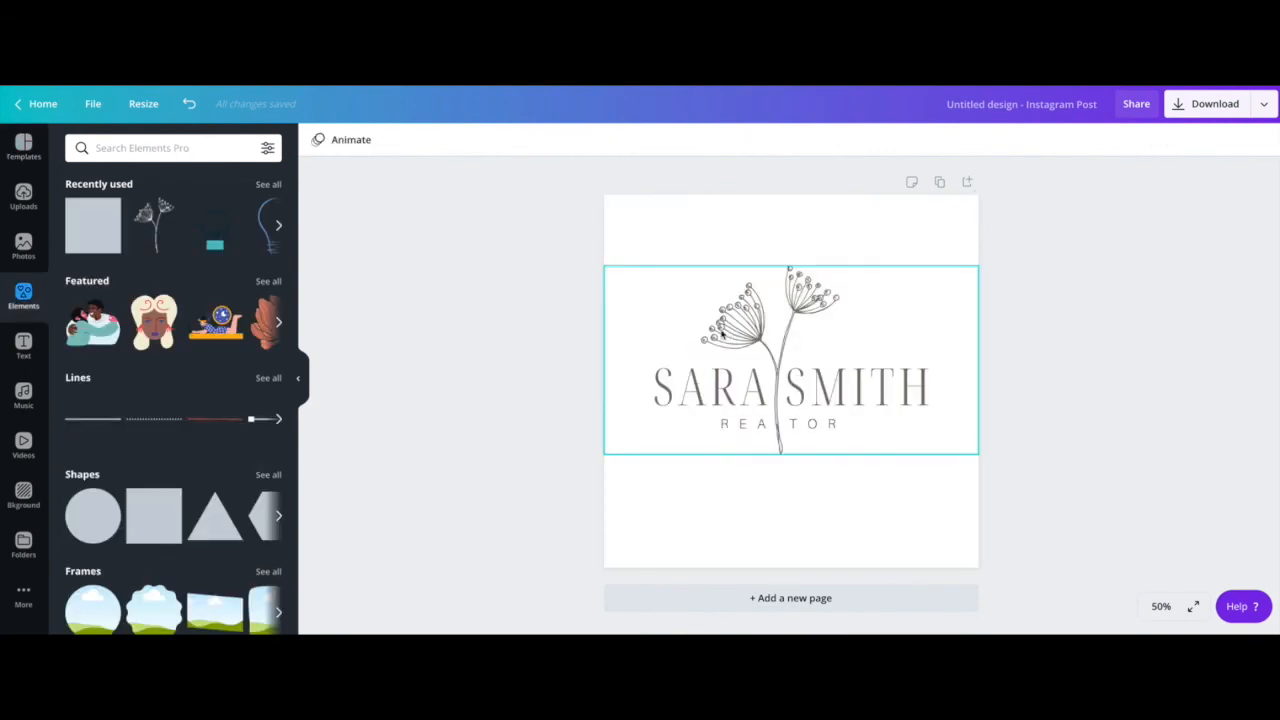
Step: Show the full Frames collection in the Elements library
{"action": "left_click", "coordinate": [23, 248]}
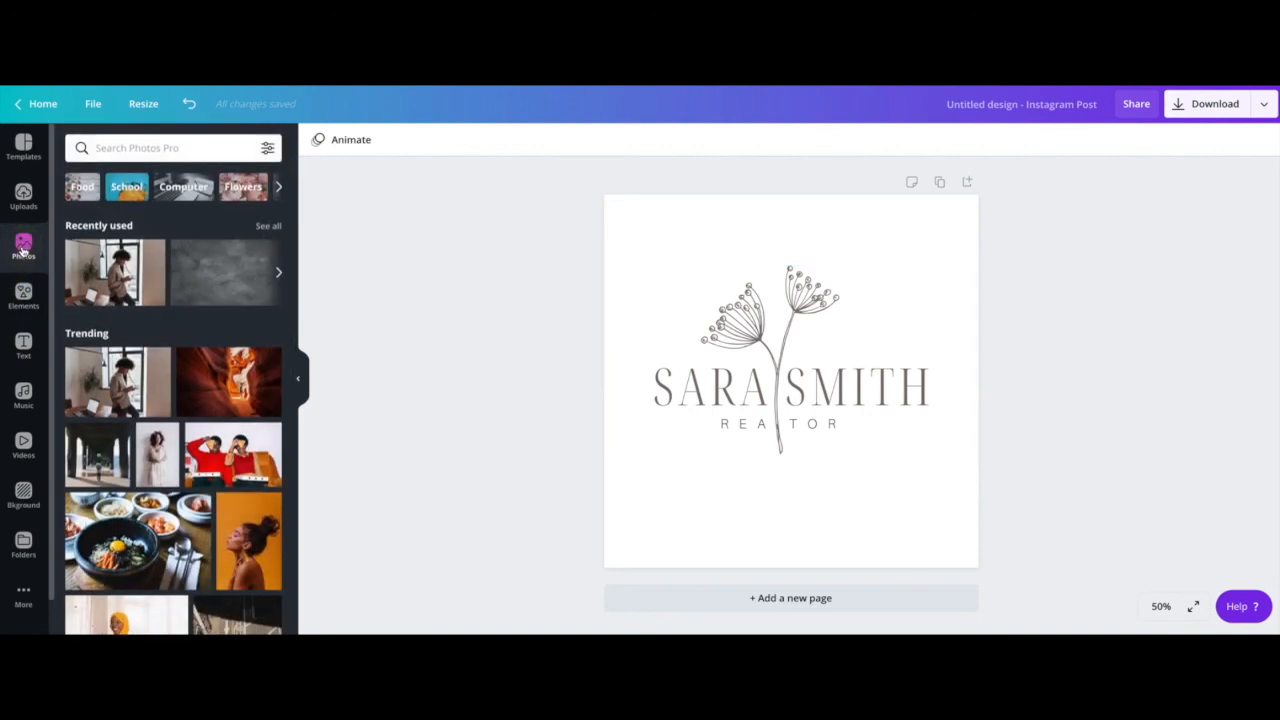
{"action": "left_click", "coordinate": [23, 296]}
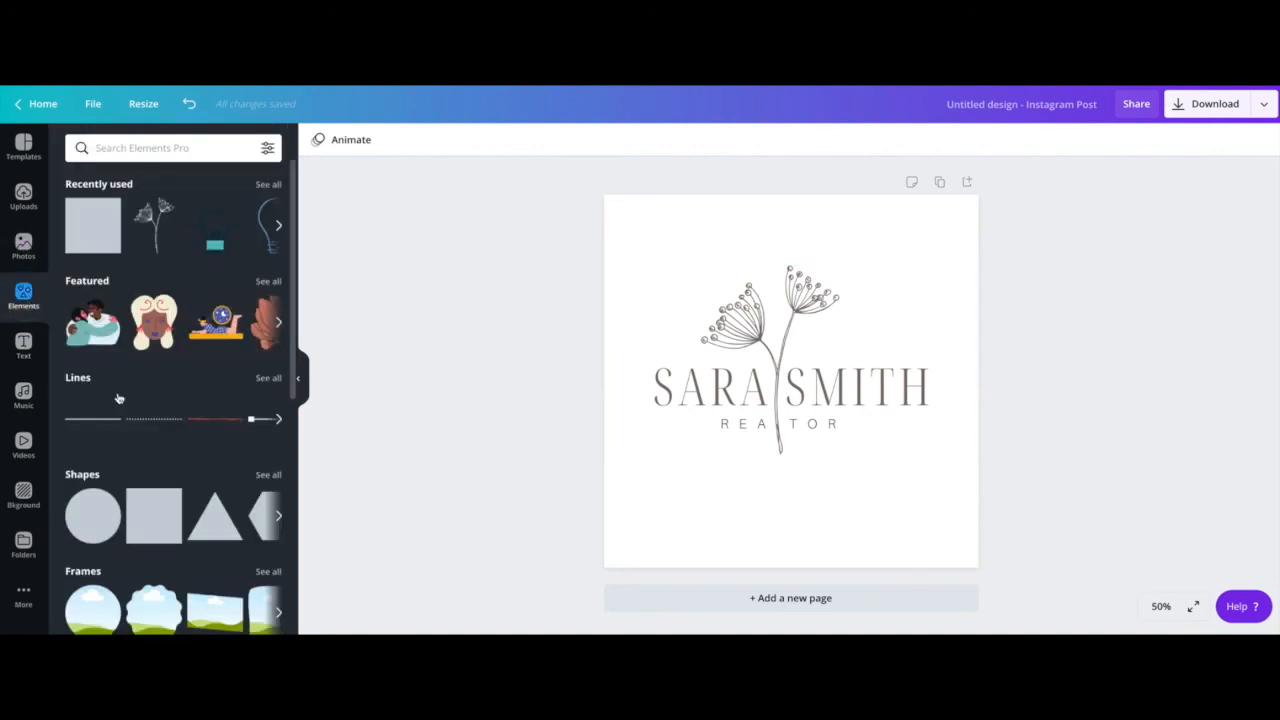
{"action": "scroll", "coordinate": [118, 398], "scroll_direction": "down", "scroll_amount": 2}
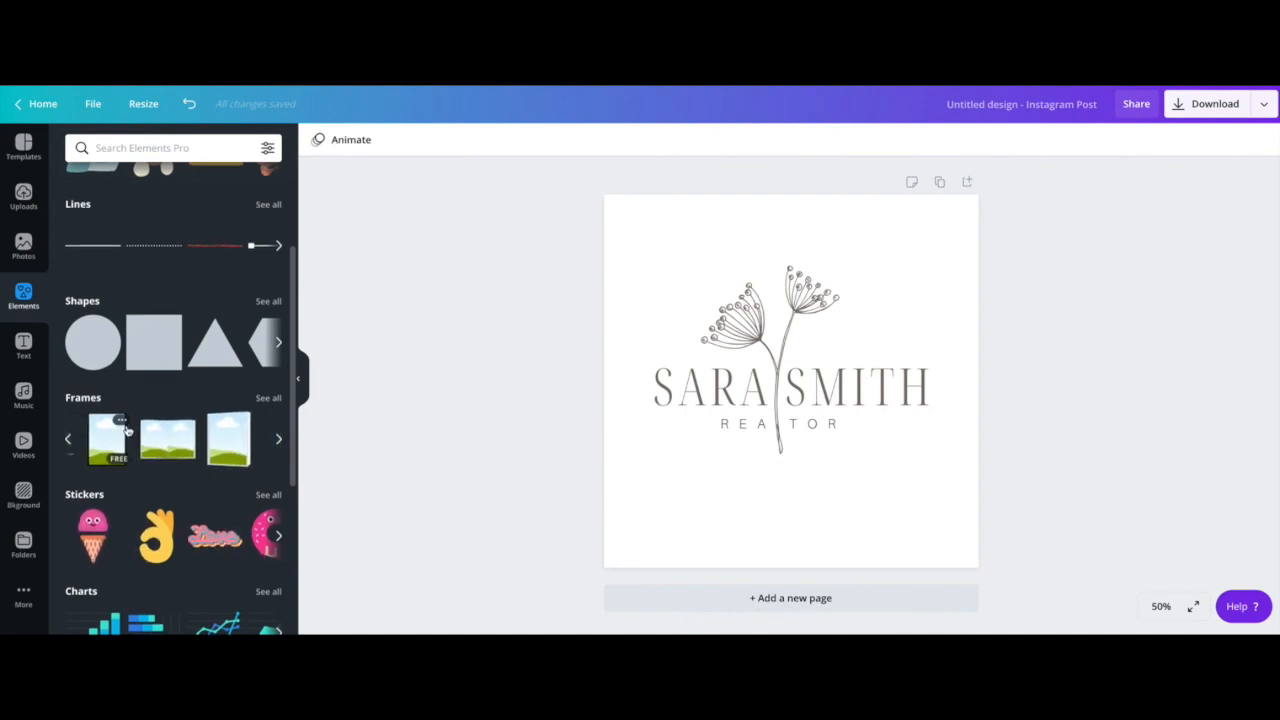
{"action": "left_click", "coordinate": [268, 398]}
{"action": "scroll", "coordinate": [130, 334], "scroll_direction": "down", "scroll_amount": 2}
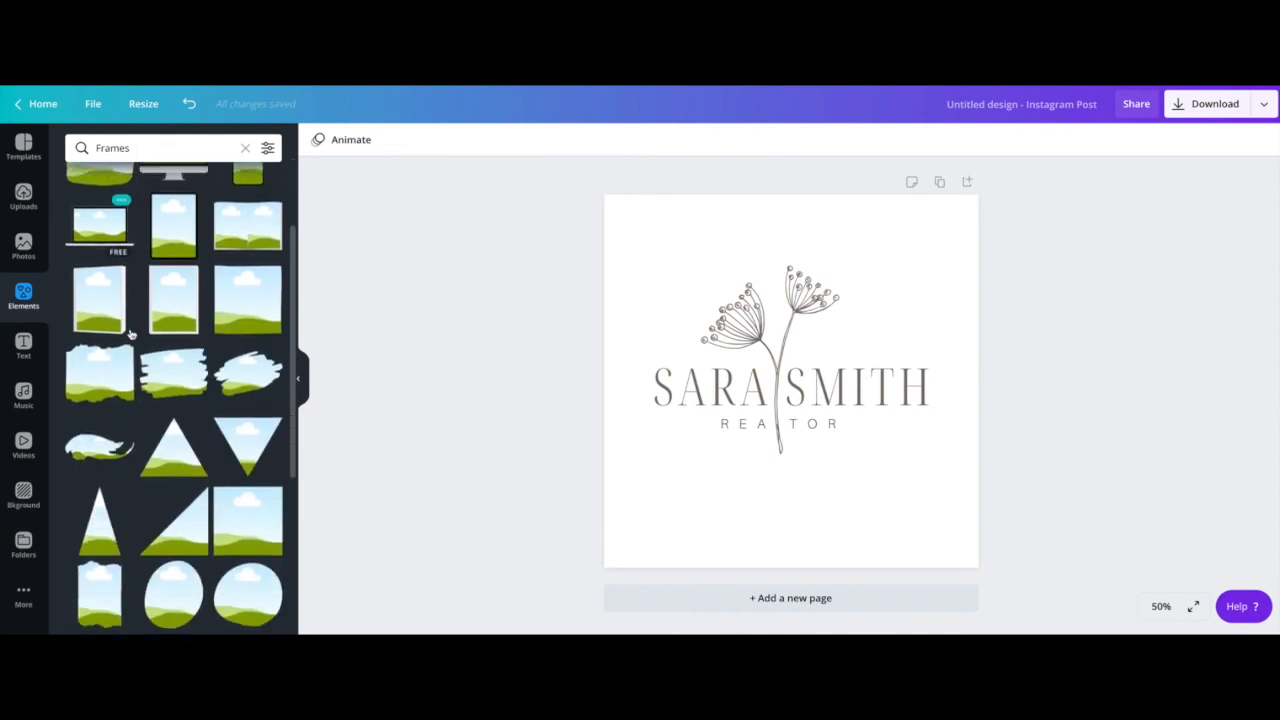
{"action": "scroll", "coordinate": [249, 286], "scroll_direction": "down", "scroll_amount": 2}
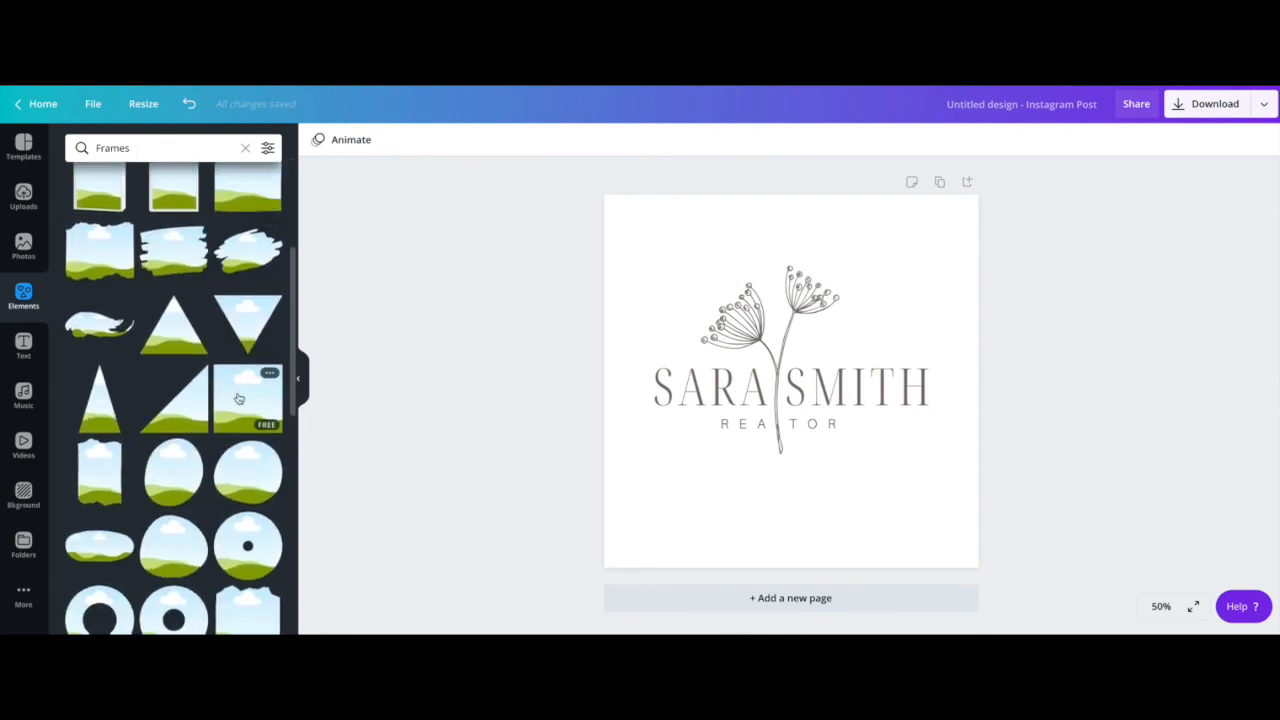
Step: Add a square frame, stretch it to fill the post, and send it behind the logo
{"action": "left_click", "coordinate": [239, 399]}
{"action": "left_click_drag", "start_coordinate": [686, 274], "coordinate": [596, 186]}
{"action": "left_click_drag", "start_coordinate": [892, 482], "coordinate": [980, 570]}
{"action": "right_click", "coordinate": [867, 329]}
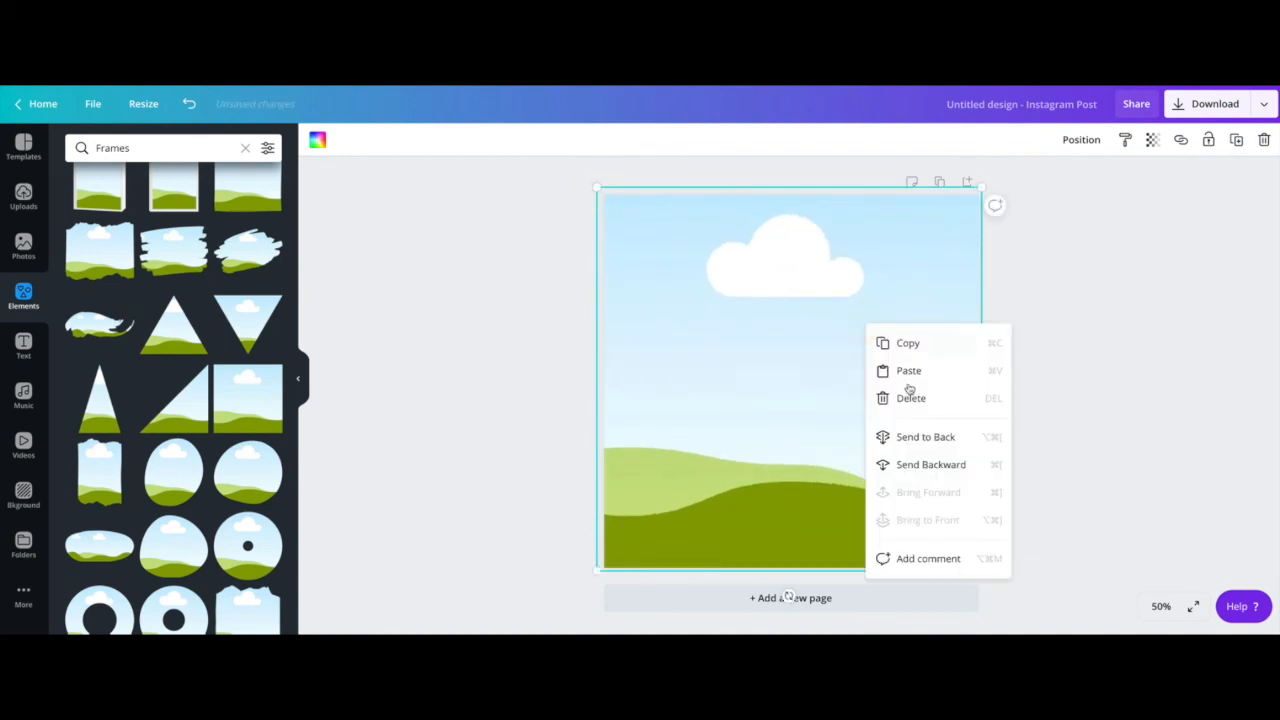
{"action": "left_click", "coordinate": [916, 435]}
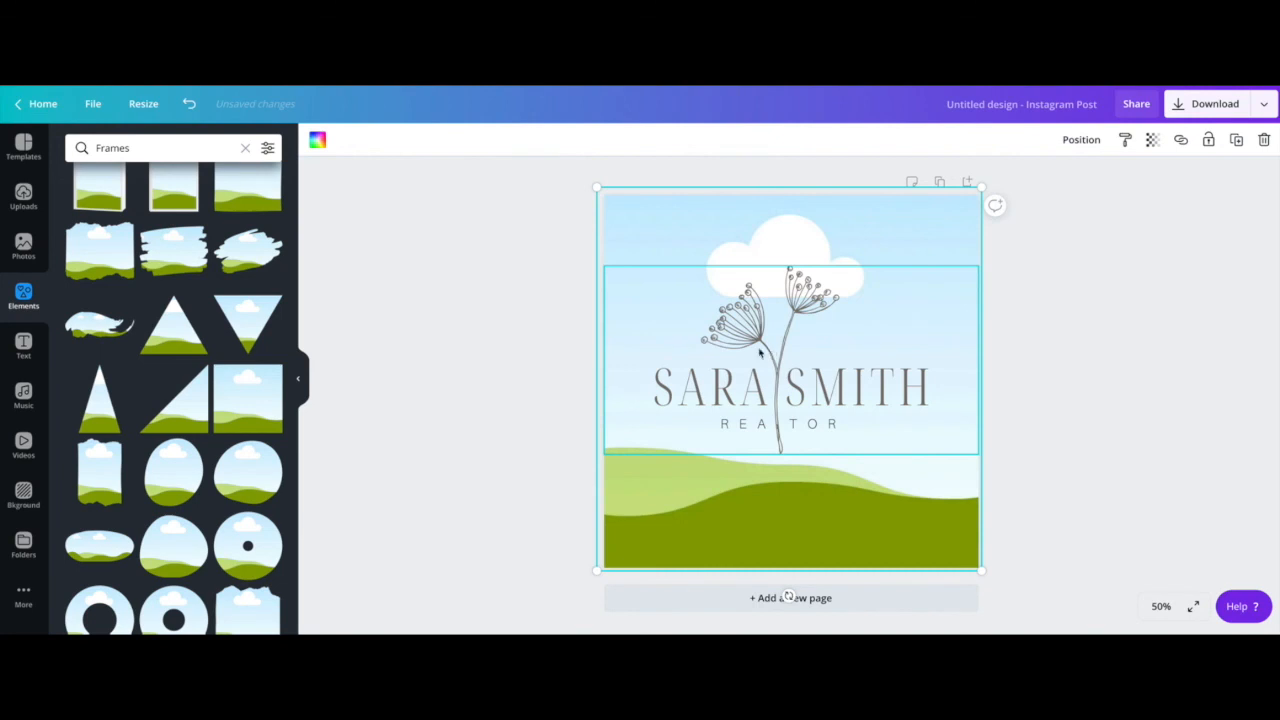
Step: Fill the frame with the recently used photo of a woman using her phone
{"action": "left_click", "coordinate": [23, 246]}
{"action": "left_click_drag", "start_coordinate": [88, 283], "coordinate": [652, 252]}
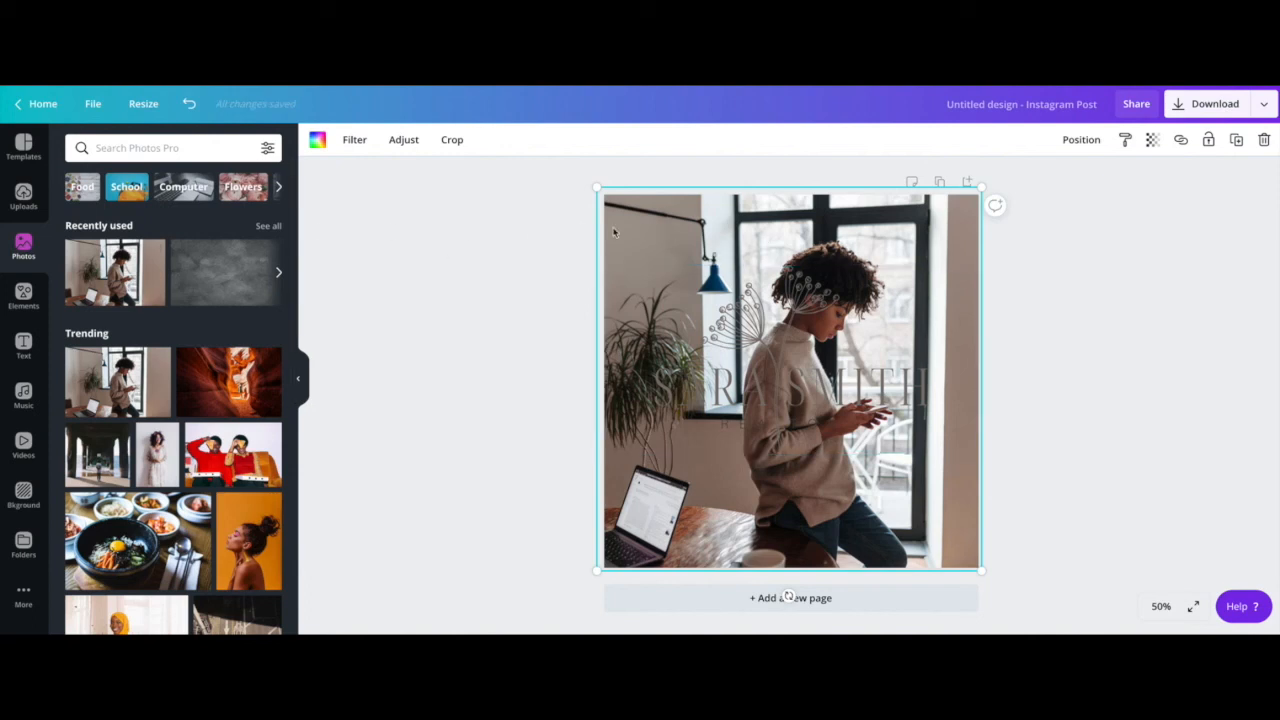
{"action": "left_click", "coordinate": [23, 293]}
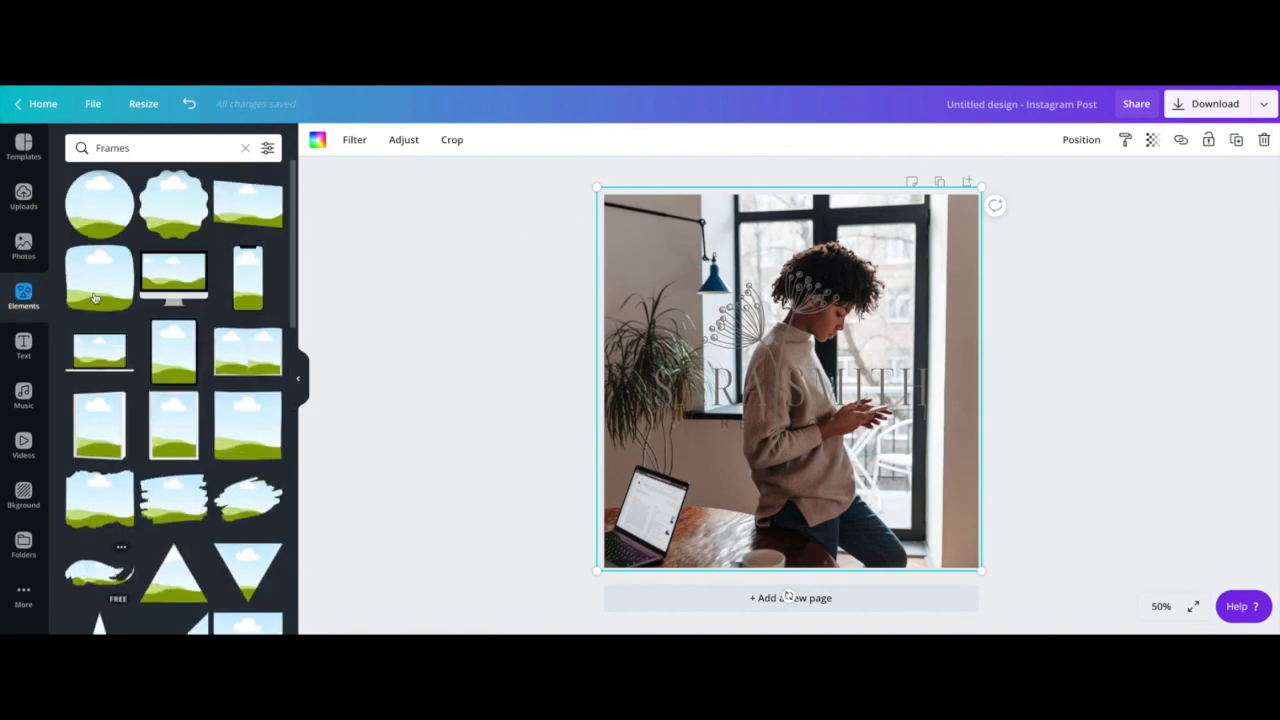
{"action": "left_click", "coordinate": [245, 147]}
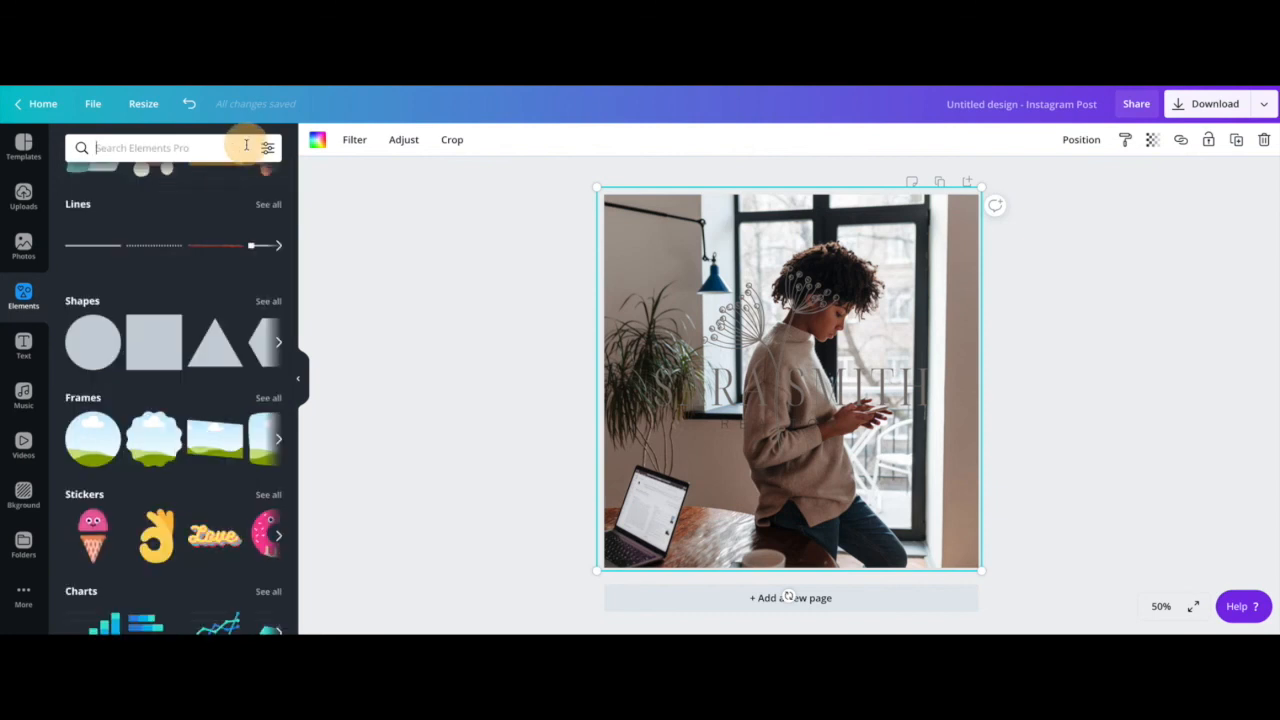
Step: Add a square shape and stretch it to cover the whole post
{"action": "left_click", "coordinate": [149, 336]}
{"action": "left_click_drag", "start_coordinate": [705, 282], "coordinate": [620, 200]}
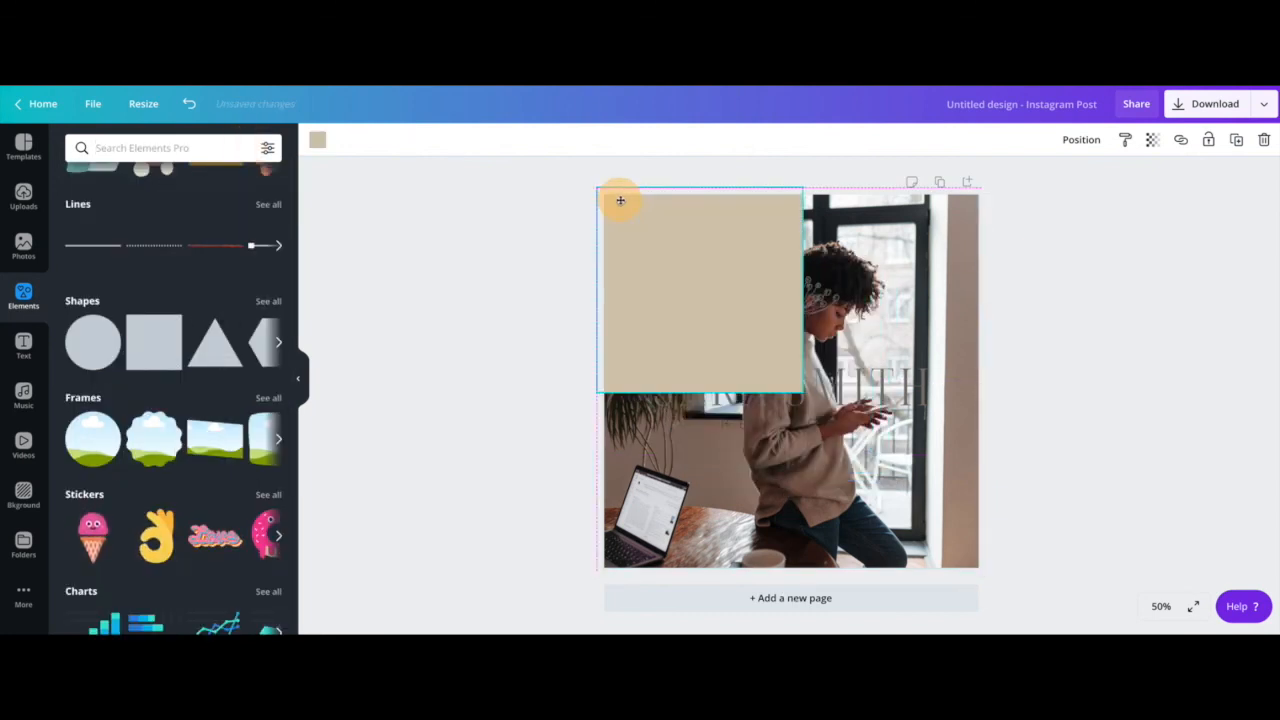
{"action": "left_click_drag", "start_coordinate": [802, 392], "coordinate": [1014, 534]}
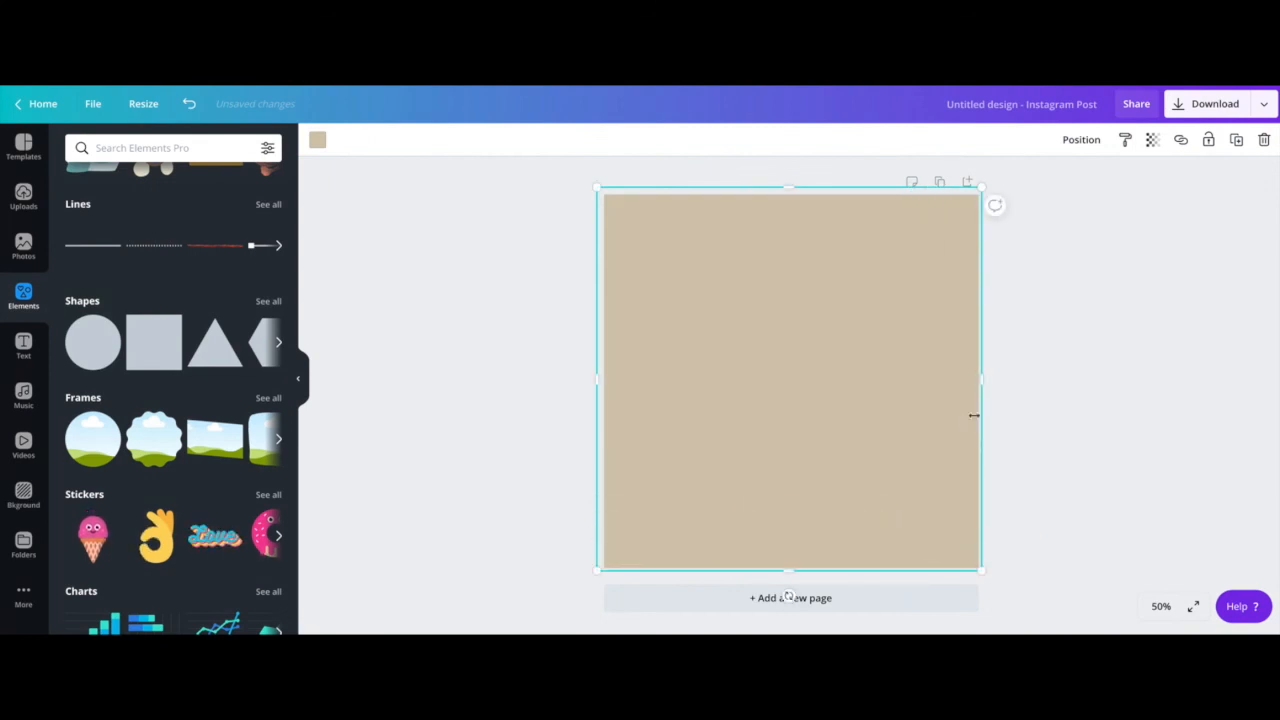
Step: Colour the square dark grey-brown at transparency 71 and send it backward beneath the logo
{"action": "left_click", "coordinate": [322, 141]}
{"action": "left_click", "coordinate": [116, 279]}
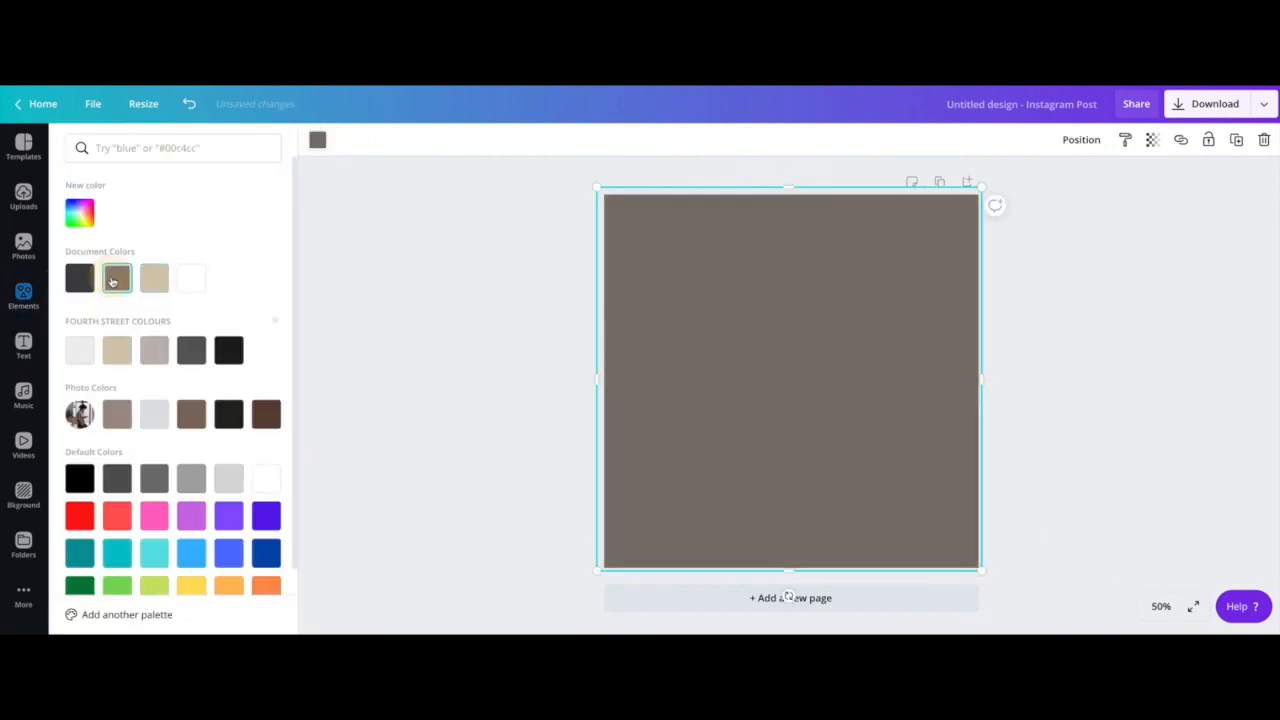
{"action": "left_click", "coordinate": [1157, 141]}
{"action": "left_click_drag", "start_coordinate": [1111, 177], "coordinate": [1088, 181]}
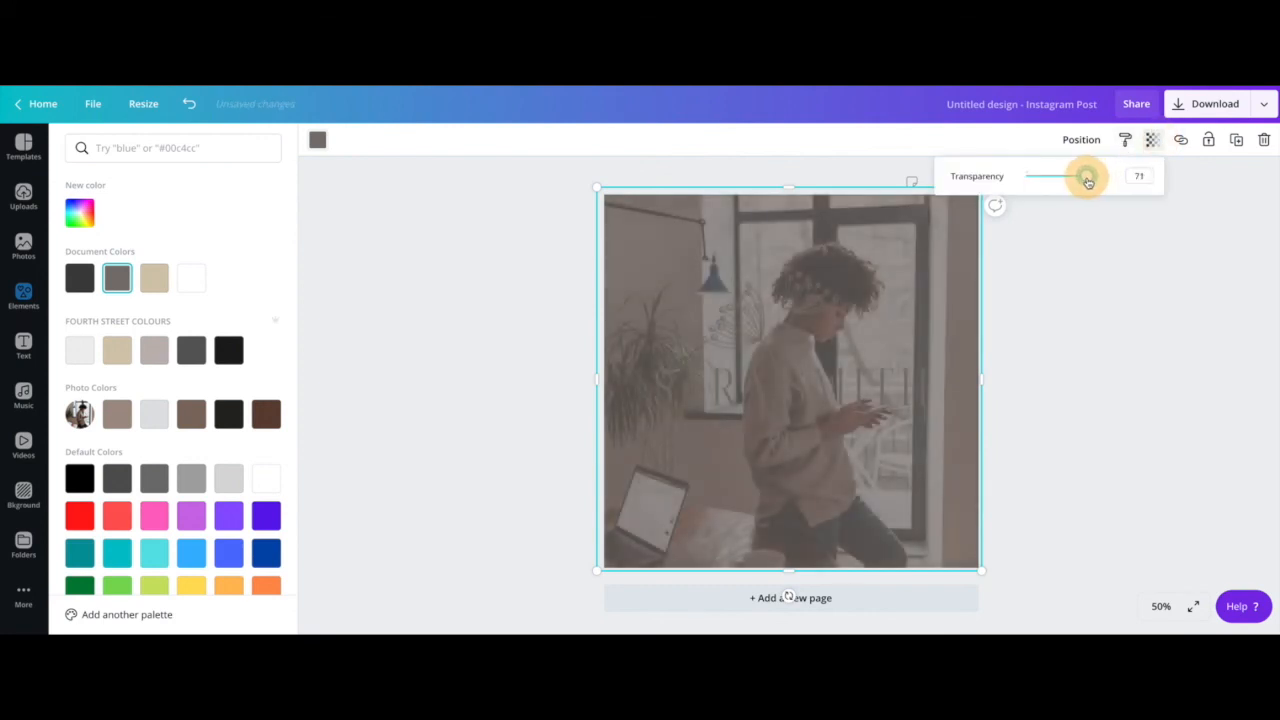
{"action": "right_click", "coordinate": [928, 251]}
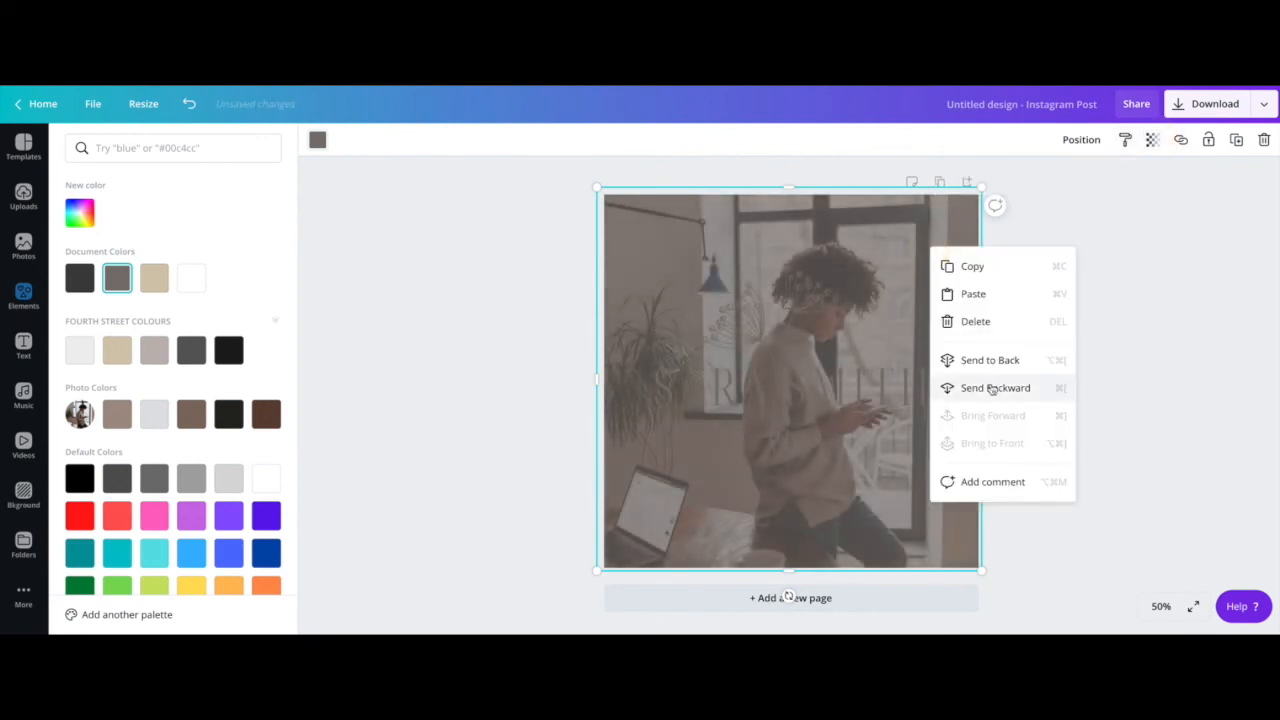
{"action": "left_click", "coordinate": [991, 388]}
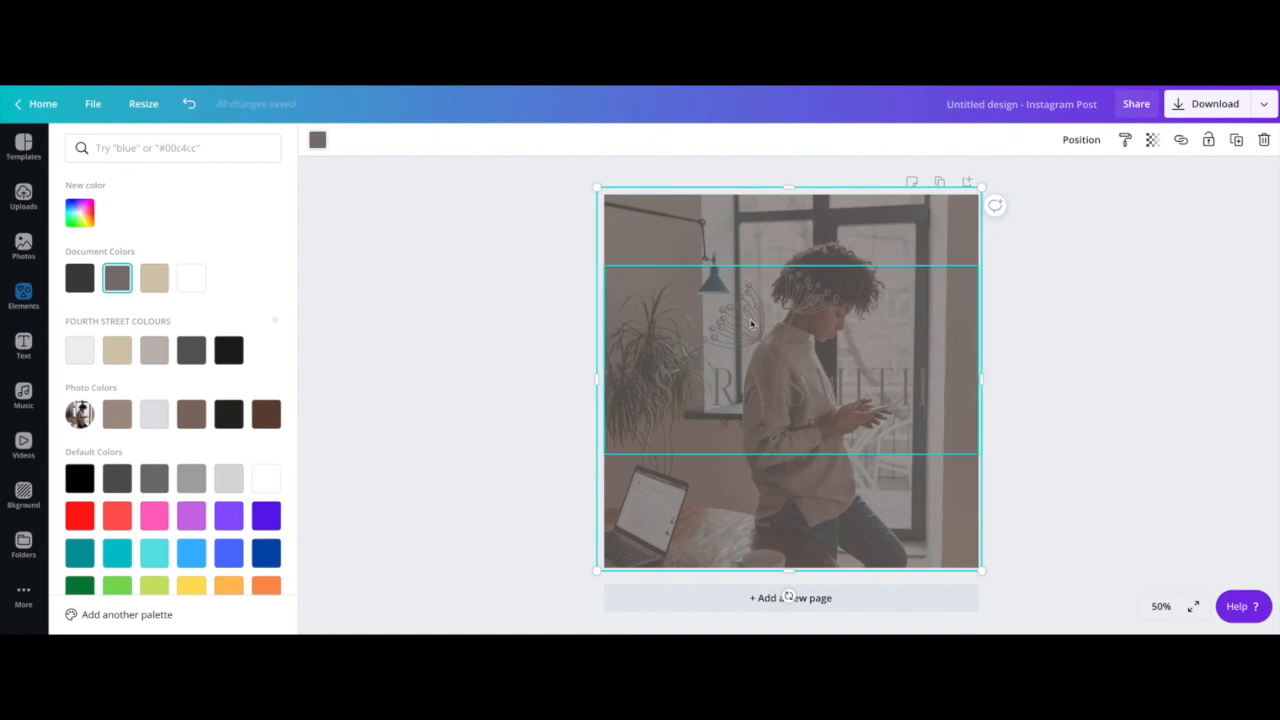
{"action": "left_click", "coordinate": [755, 372]}
{"action": "left_click", "coordinate": [317, 145]}
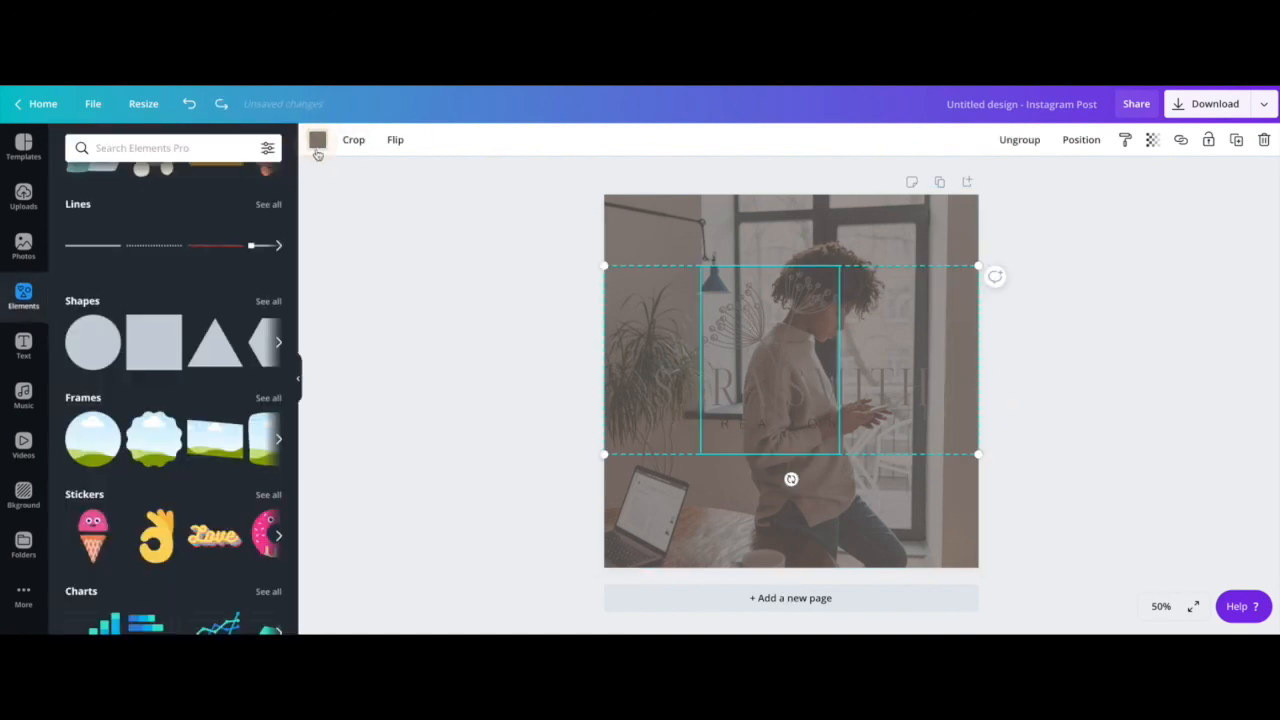
Step: Turn the flower graphic white, then set the logo's name text colour to white
{"action": "left_click", "coordinate": [317, 148]}
{"action": "left_click", "coordinate": [156, 283]}
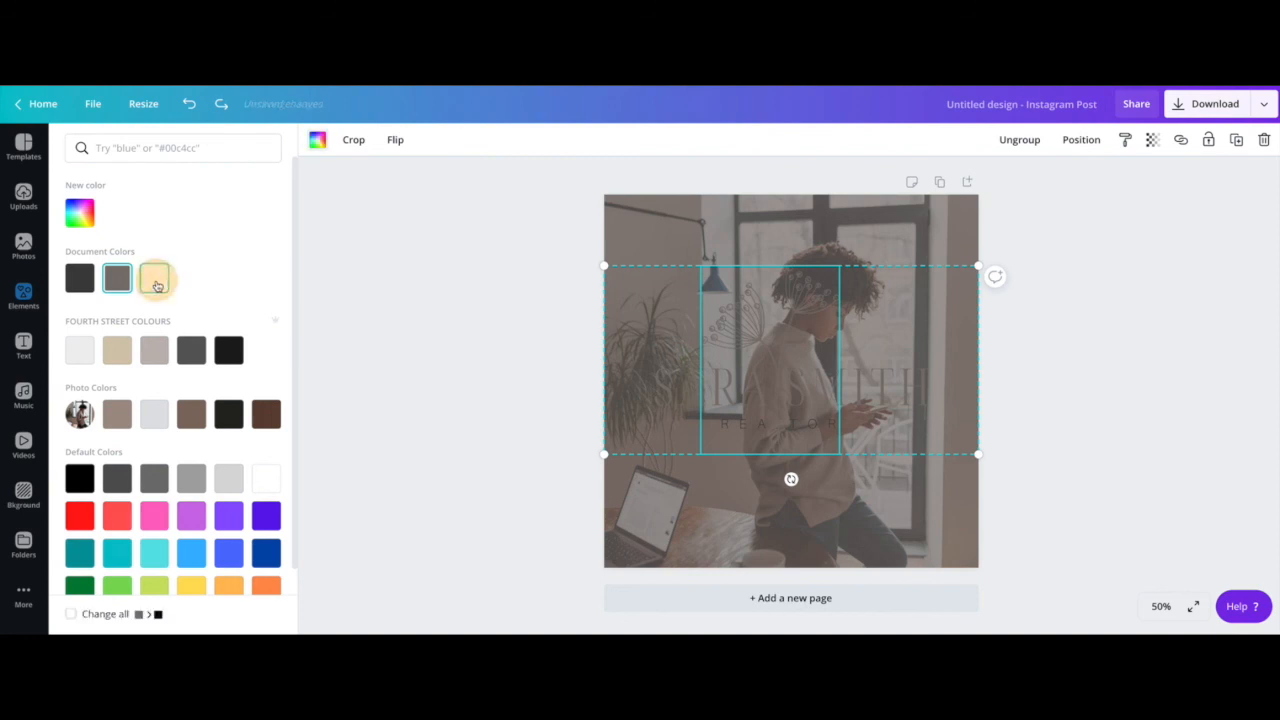
{"action": "left_click", "coordinate": [477, 345]}
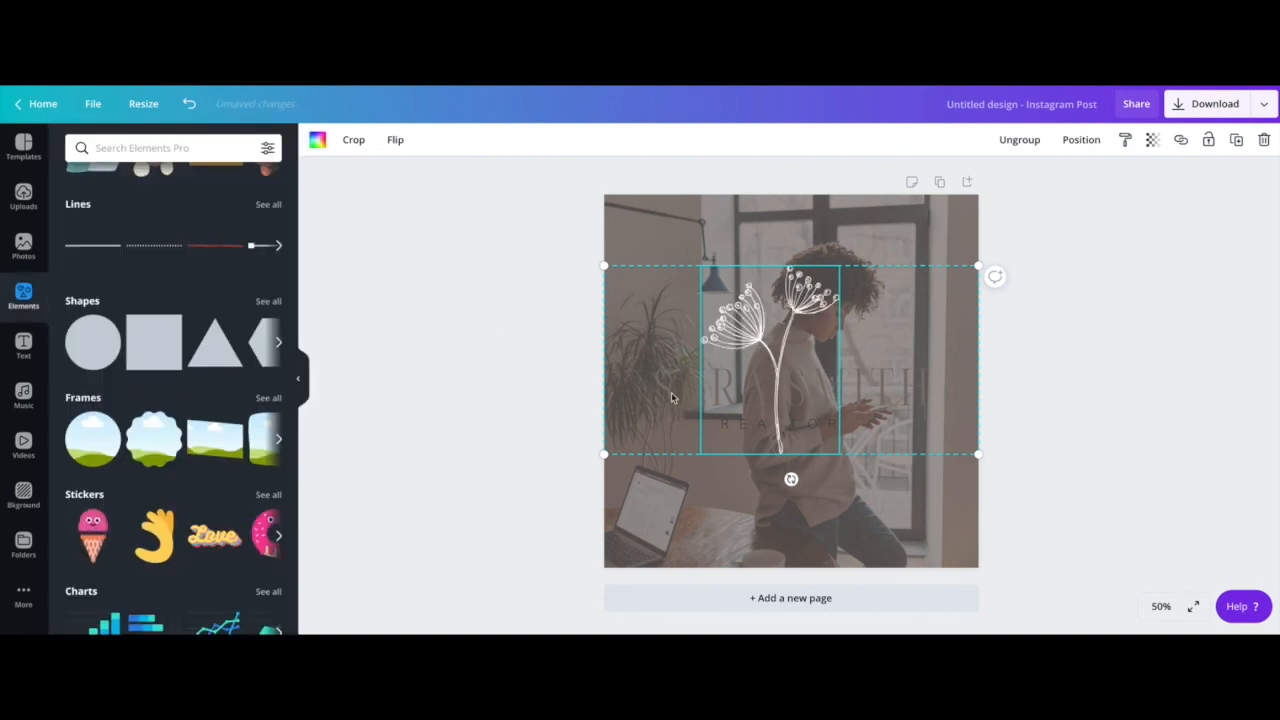
{"action": "left_click", "coordinate": [929, 391]}
{"action": "double_click", "coordinate": [904, 392]}
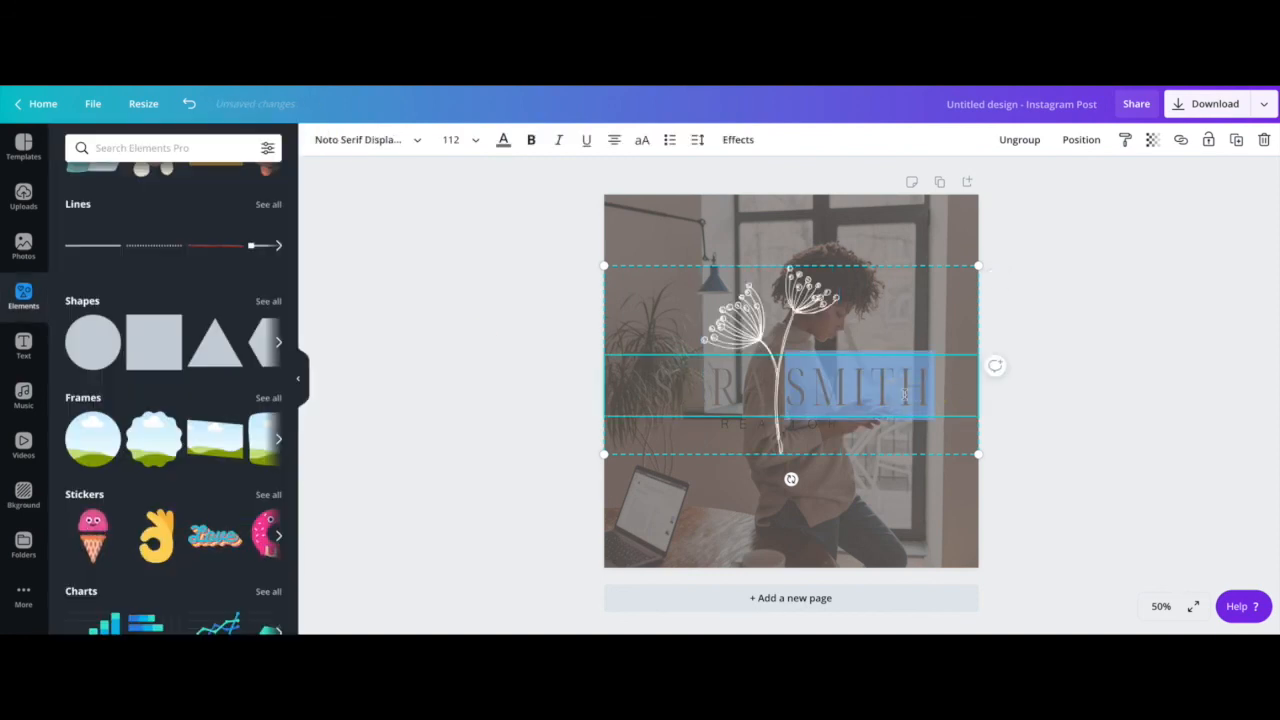
{"action": "triple_click", "coordinate": [904, 395]}
{"action": "left_click", "coordinate": [506, 149]}
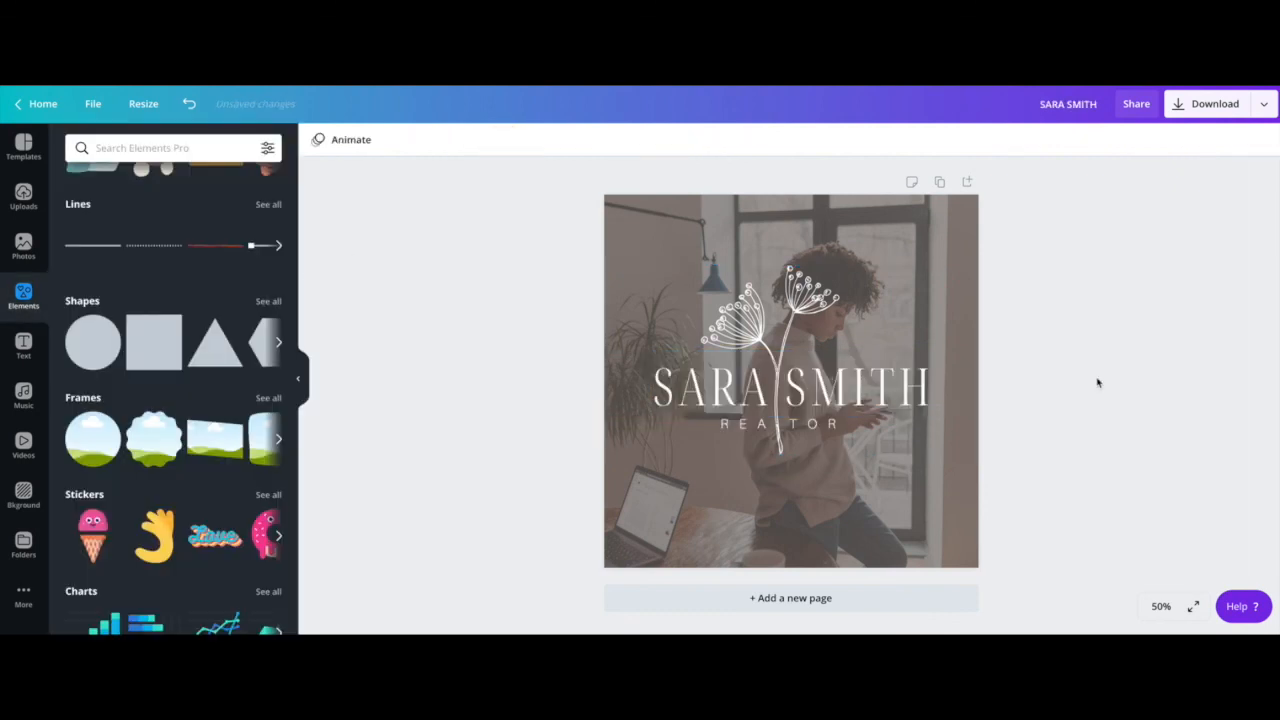